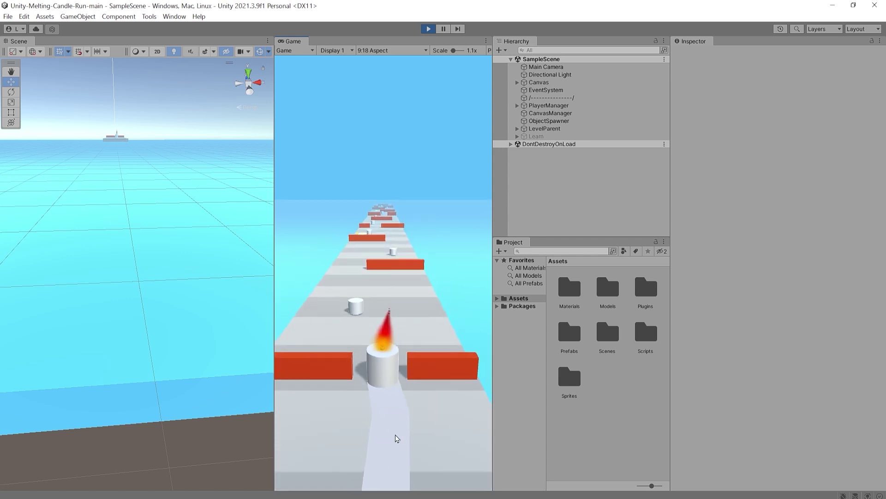
pyautogui.moveTo(409, 436)
pyautogui.mouseDown()
pyautogui.moveTo(386, 435)
pyautogui.moveTo(434, 430)
pyautogui.moveTo(347, 436)
pyautogui.moveTo(444, 420)
pyautogui.moveTo(382, 426)
pyautogui.mouseUp()
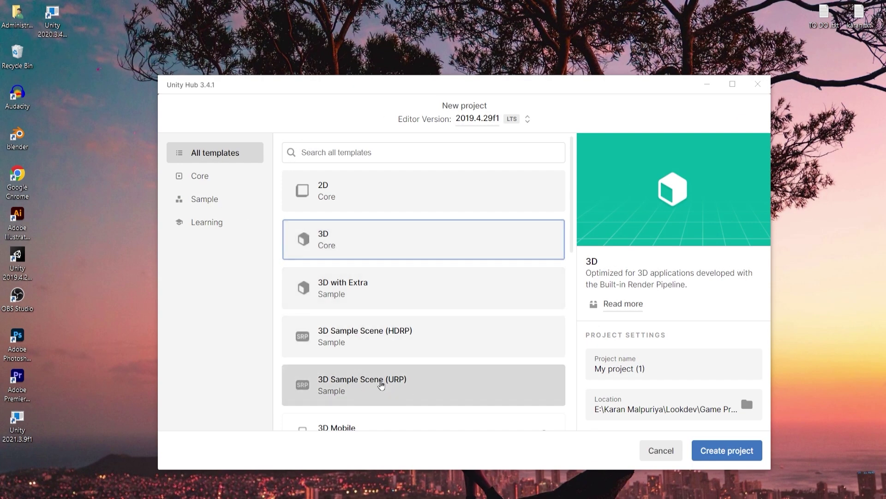
# Step: Set up a new project from the 3D Sample Scene (URP) template with the project name CandleRunner
pyautogui.click(396, 388)
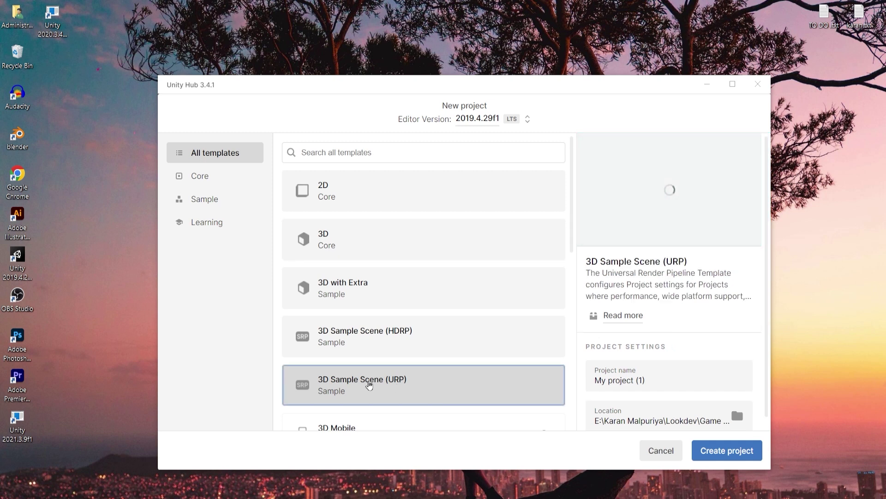
pyautogui.tripleClick(597, 379)
pyautogui.press('BackSpace')
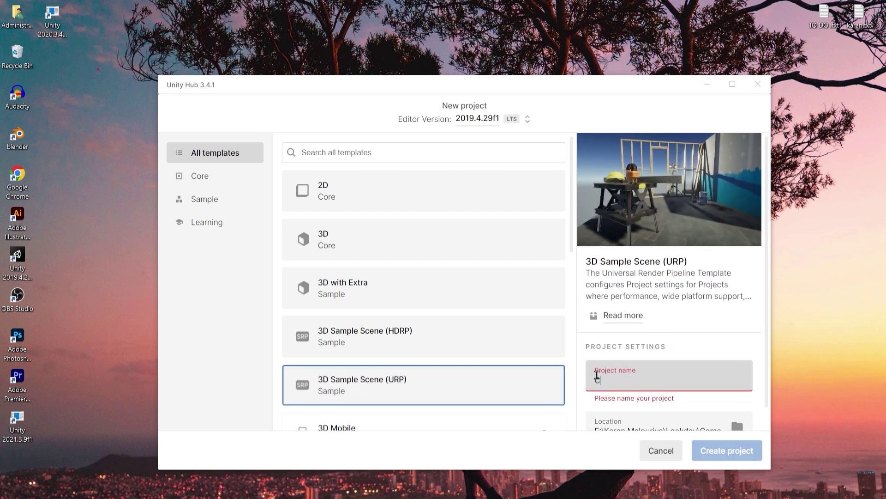
pyautogui.write('CandleRunner')
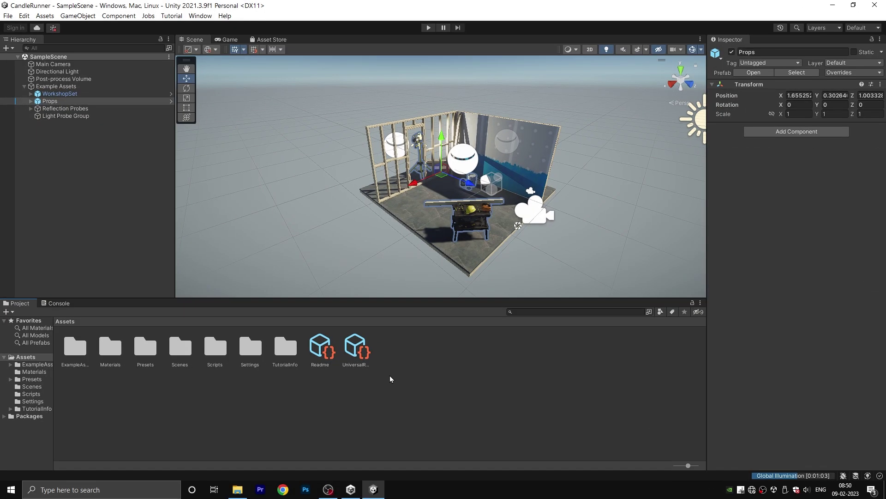
# Step: Delete the template's sample assets from the Assets folder, keeping the Scenes and Settings folders
pyautogui.click(75, 346)
pyautogui.hotkey('ctrl', 'a')
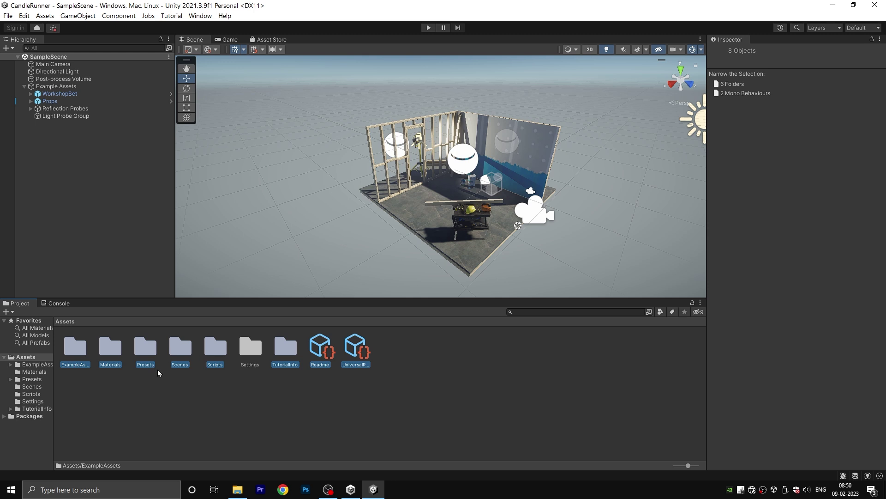
pyautogui.press('Delete')
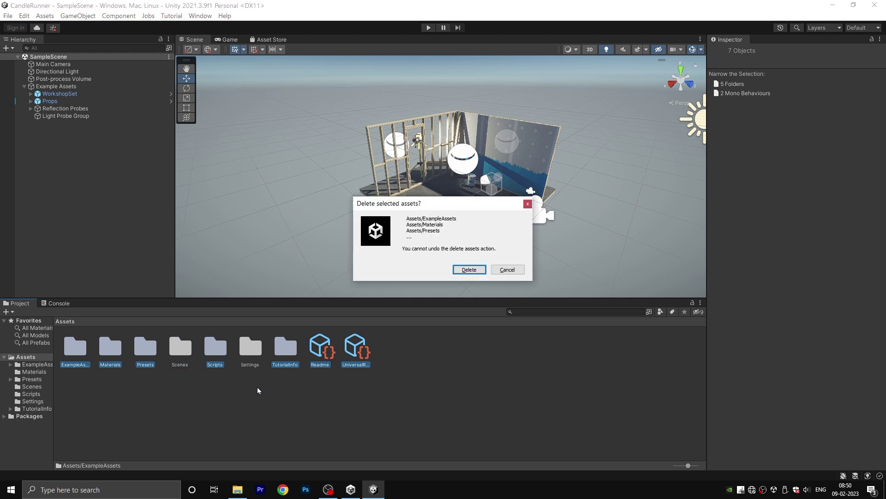
pyautogui.press('Return')
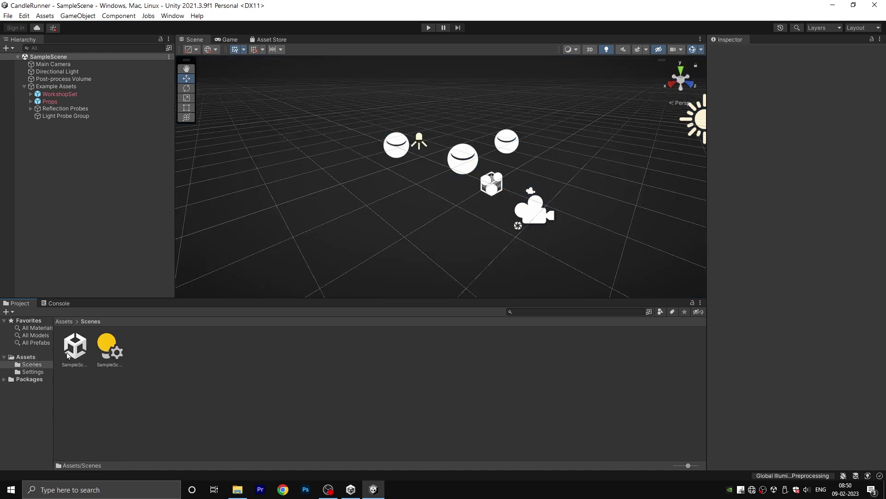
# Step: Create a new scene named GamePlay in the Scenes folder and open it
pyautogui.rightClick(203, 350)
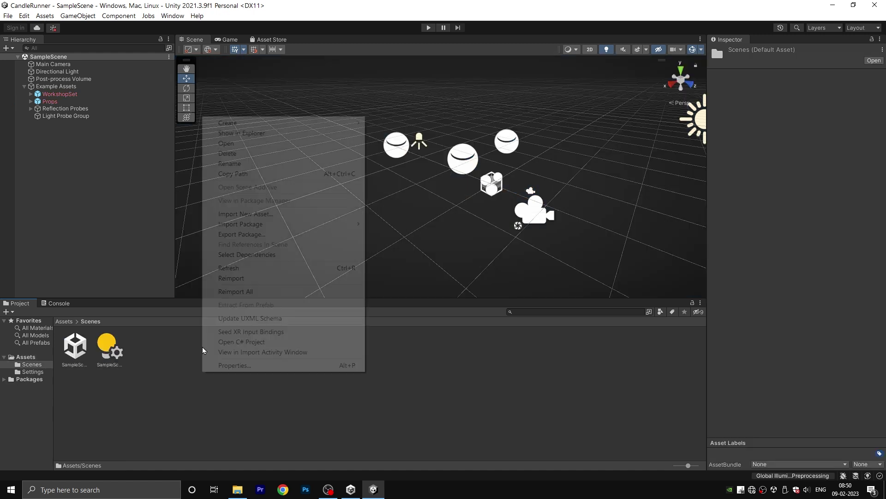
pyautogui.moveTo(323, 123)
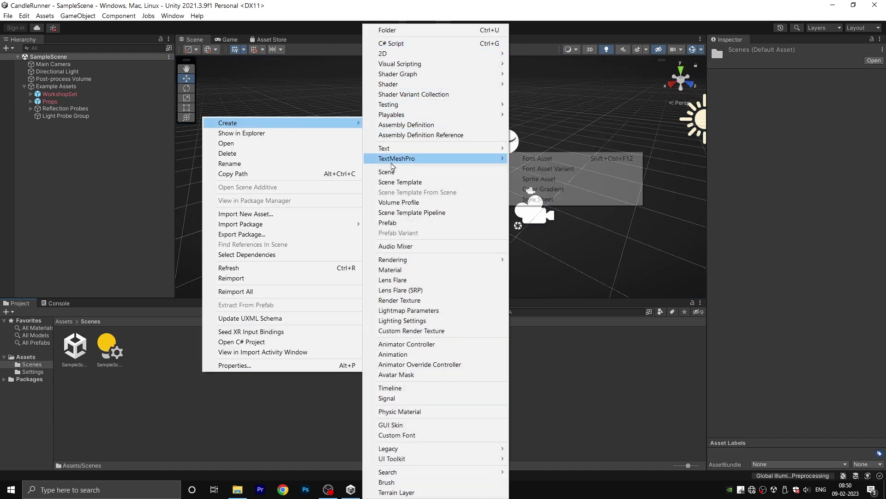
pyautogui.click(391, 172)
pyautogui.write('GamePla')
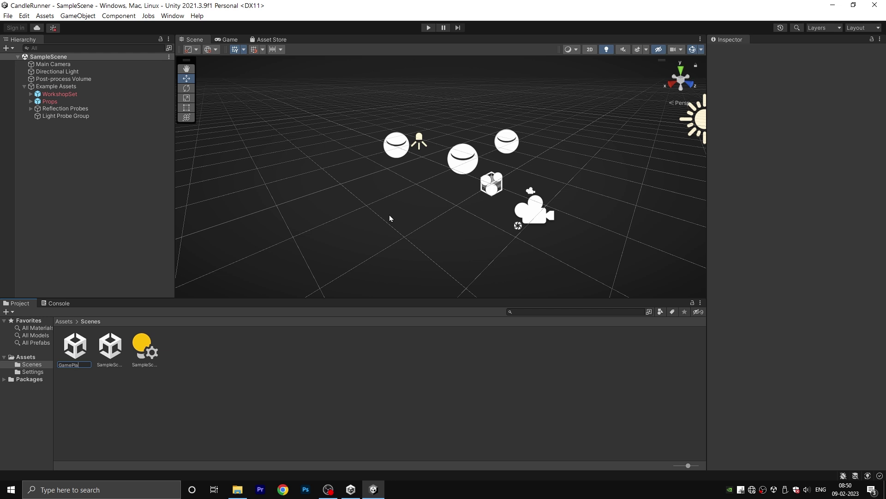
pyautogui.write('y')
pyautogui.press('Return')
pyautogui.doubleClick(75, 349)
# Step: Delete SampleScene and its lighting settings asset from the Scenes folder, and return to the Assets folder
pyautogui.click(104, 363)
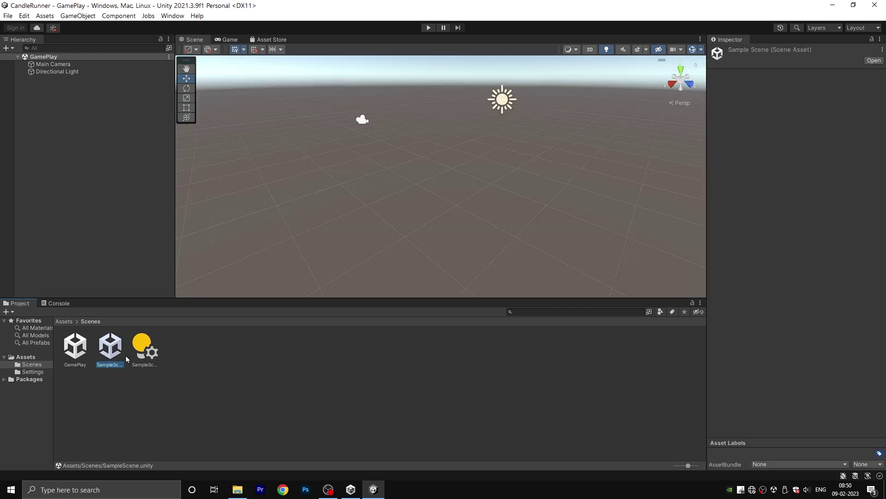
pyautogui.keyDown('shift'); pyautogui.click(152, 356); pyautogui.keyUp('shift')
pyautogui.press('Delete')
pyautogui.press('Return')
pyautogui.click(63, 323)
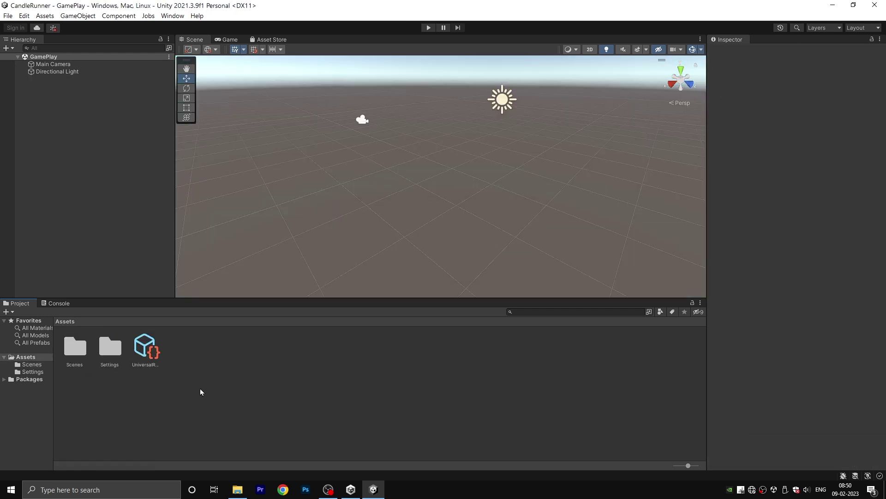
# Step: Review the scene's lighting, lightmapping and light probe settings, and close the Lighting window
pyautogui.click(172, 16)
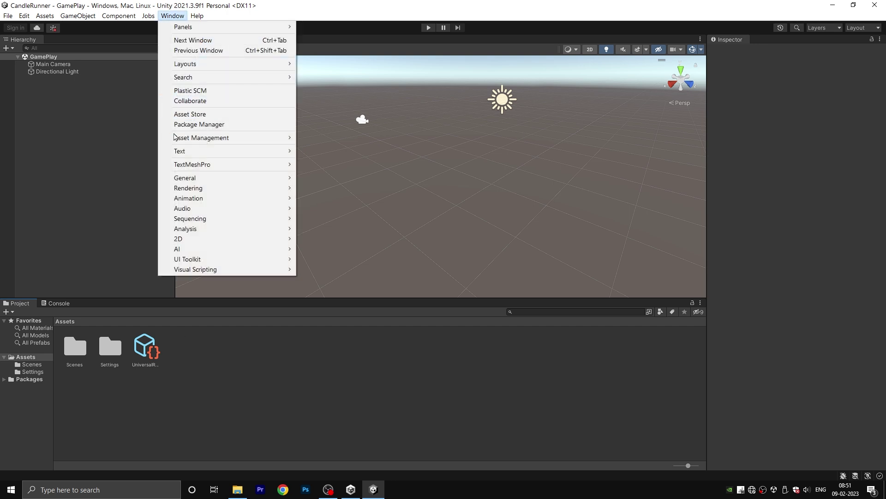
pyautogui.click(322, 188)
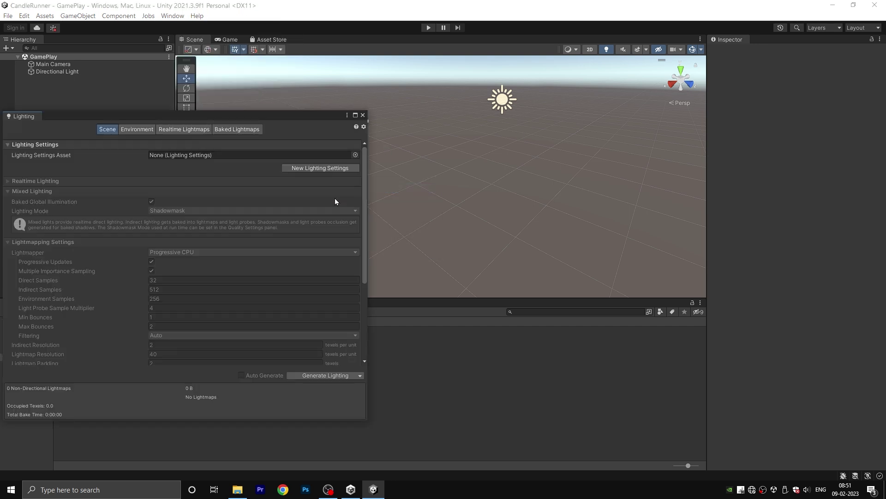
pyautogui.scroll(-2, 216, 284)
pyautogui.scroll(-3, 216, 289)
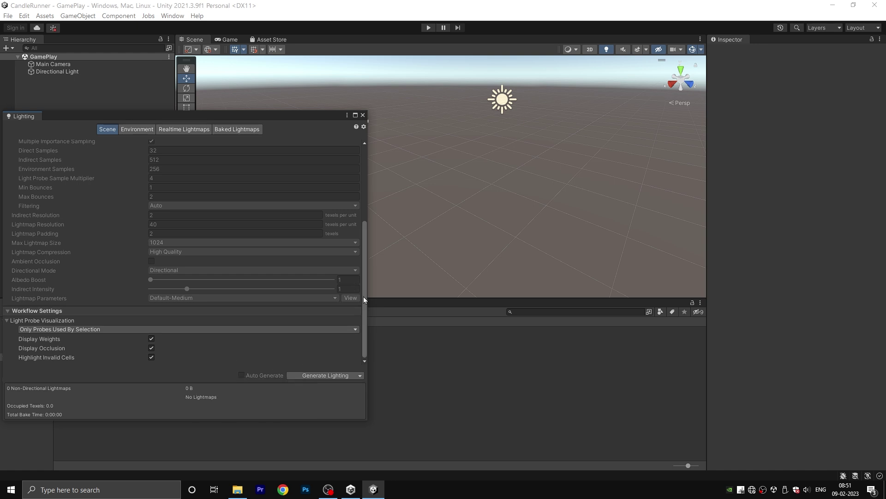
pyautogui.moveTo(364, 296)
pyautogui.mouseDown()
pyautogui.moveTo(368, 277)
pyautogui.moveTo(368, 304)
pyautogui.mouseUp()
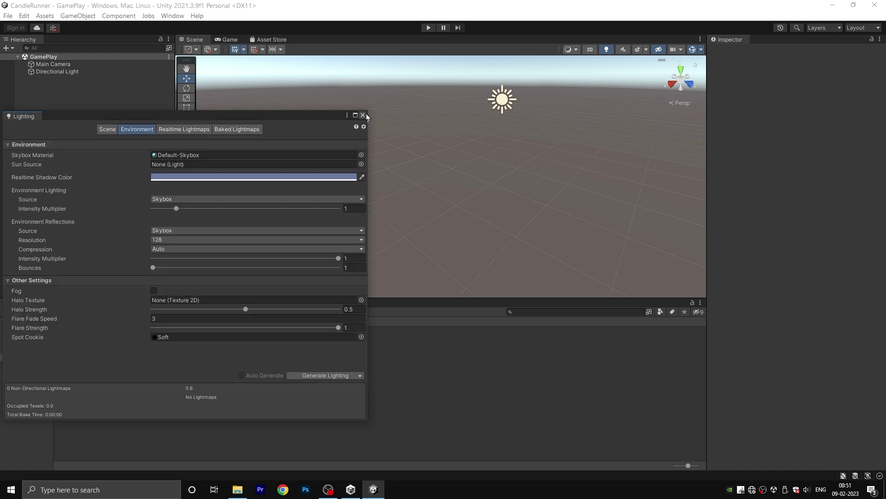
pyautogui.click(363, 114)
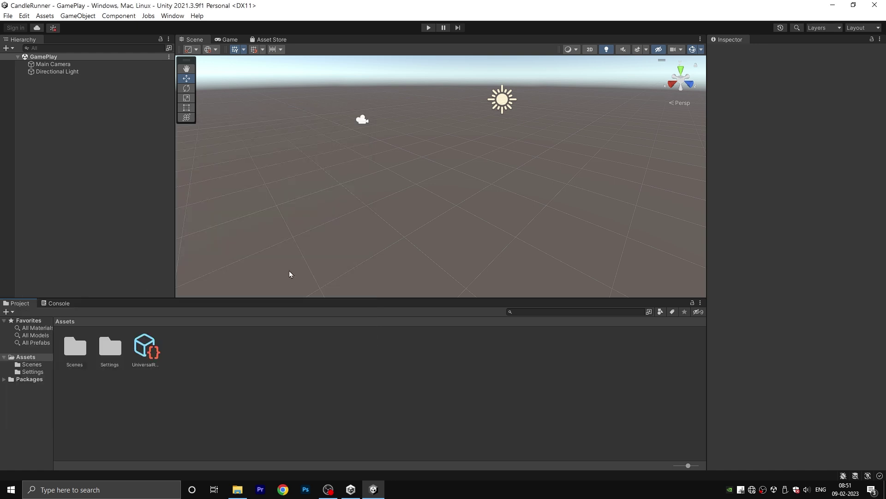
# Step: Switch the editor to the Tall layout and dock the Game view beside the Scene view
pyautogui.scroll(-5, 398, 252)
pyautogui.scroll(2, 494, 228)
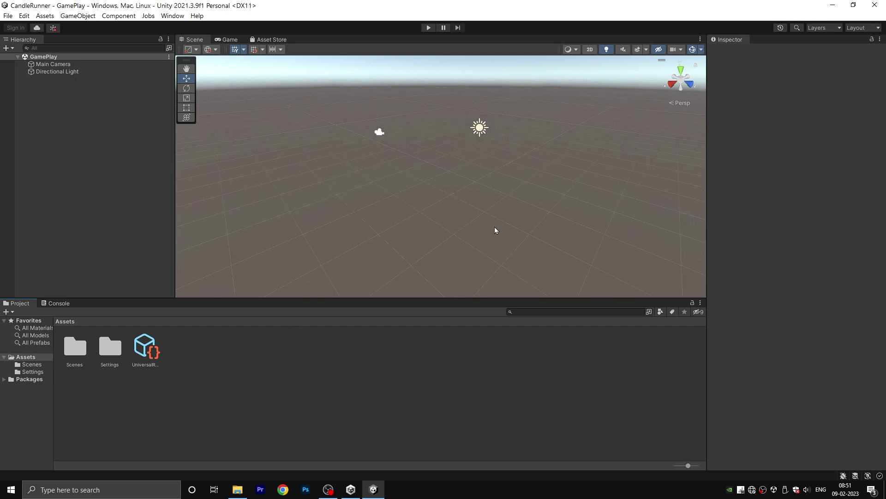
pyautogui.click(863, 30)
pyautogui.click(836, 70)
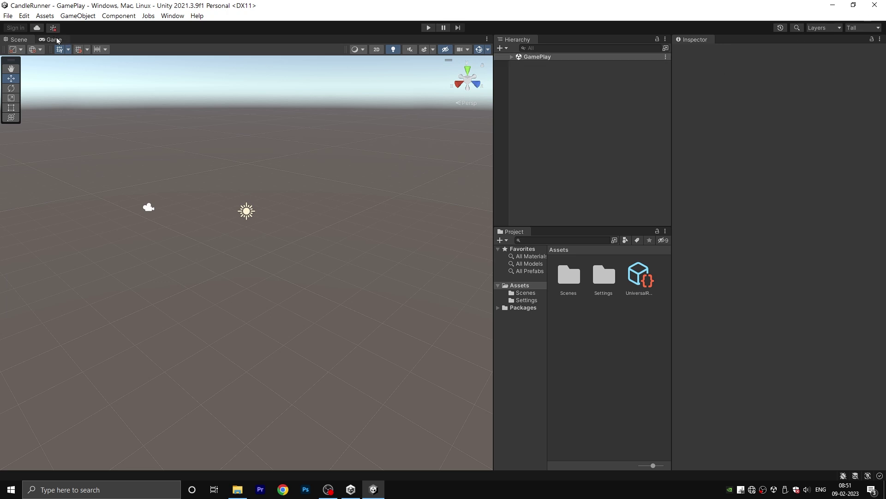
pyautogui.moveTo(57, 41); pyautogui.dragTo(398, 234)
pyautogui.moveTo(327, 233); pyautogui.dragTo(258, 244)
# Step: Set the Game view resolution to 1080x1920 and slightly widen the view
pyautogui.click(369, 48)
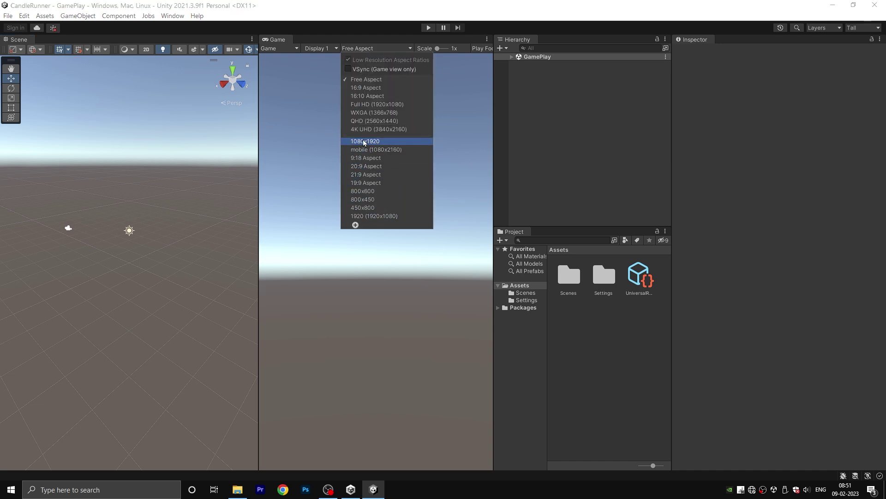
pyautogui.click(355, 225)
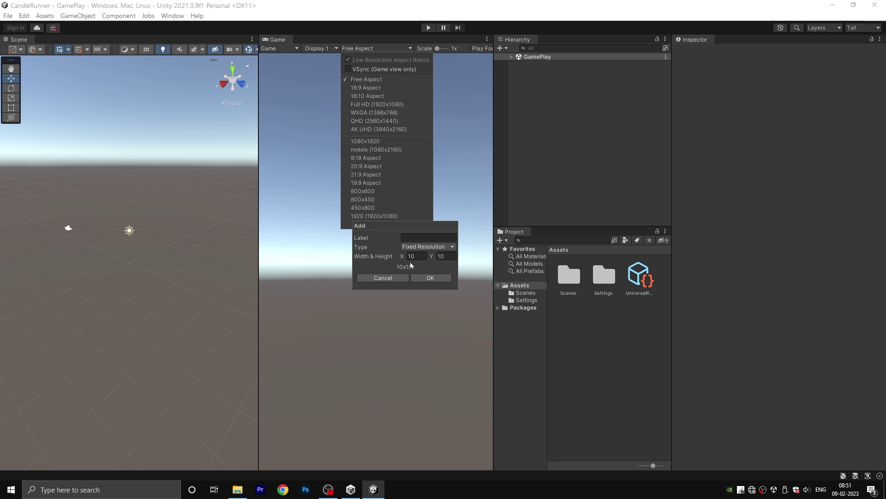
pyautogui.click(380, 142)
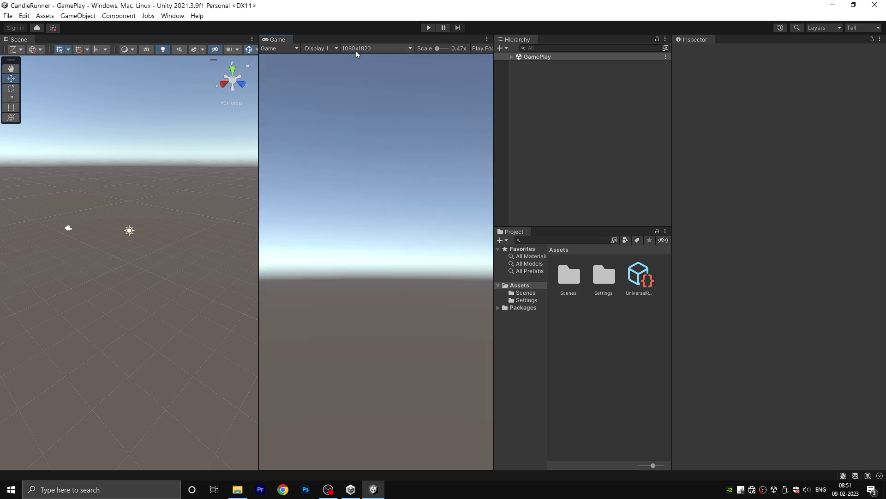
pyautogui.moveTo(252, 257); pyautogui.dragTo(253, 277)
# Step: Set the Game view to the 9:18 aspect ratio and narrow the view to fit it
pyautogui.click(369, 48)
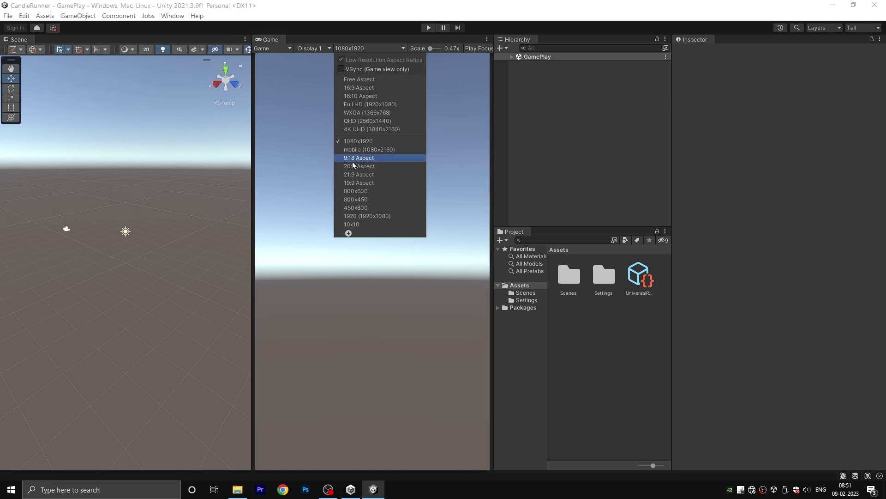
pyautogui.click(372, 156)
pyautogui.moveTo(257, 185); pyautogui.dragTo(277, 221)
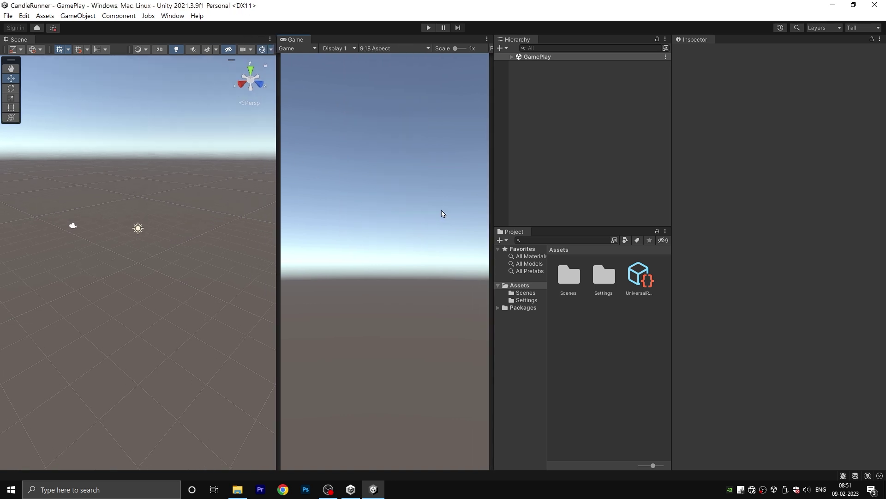
# Step: Add a 3D cube to the GamePlay scene
pyautogui.rightClick(557, 146)
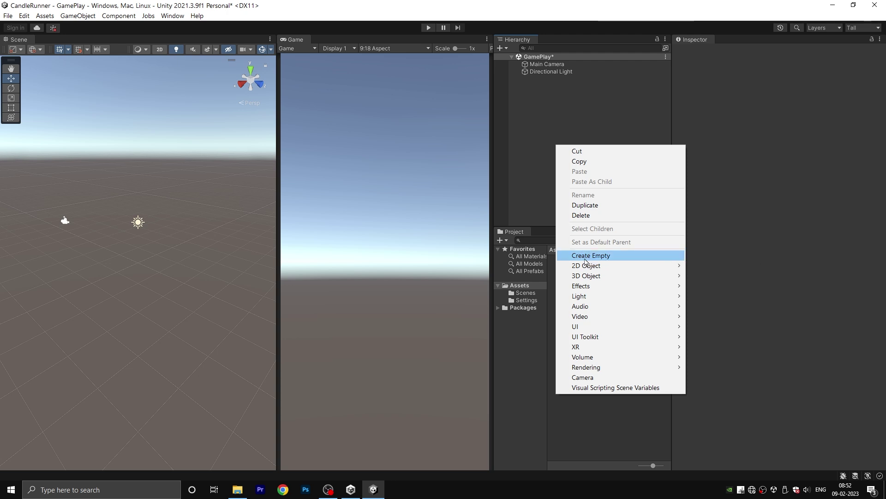
pyautogui.moveTo(676, 276)
pyautogui.click(707, 276)
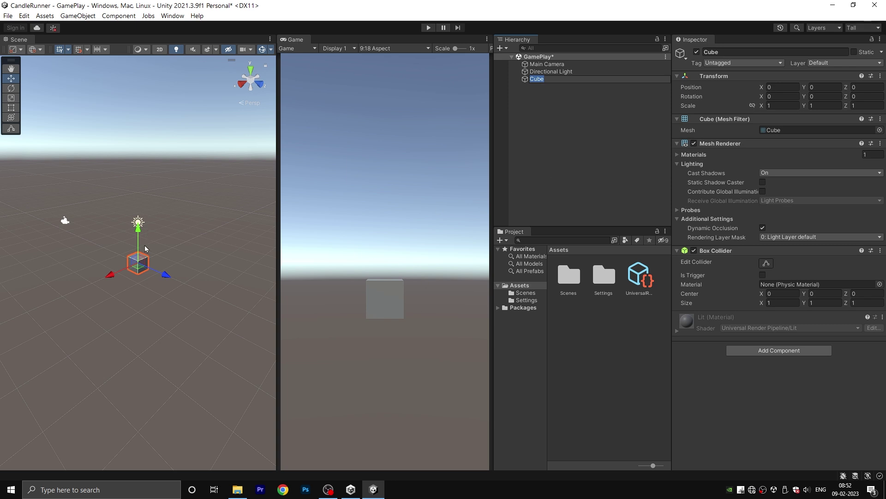
# Step: Set the cube's scale to 10 on X and 1000 on Z, and its Z position to 500
pyautogui.scroll(-7, 128, 281)
pyautogui.scroll(11, 127, 276)
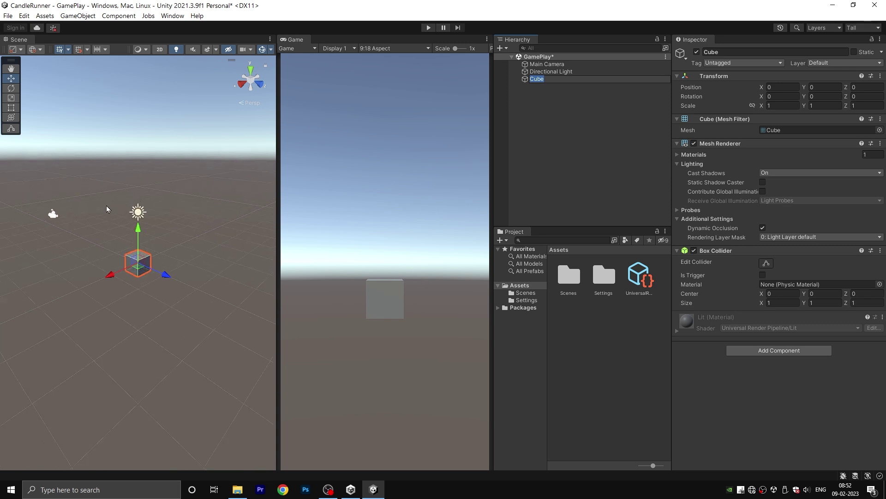
pyautogui.keyDown('alt'); pyautogui.moveTo(49, 248); pyautogui.dragTo(271, 347); pyautogui.keyUp('alt')
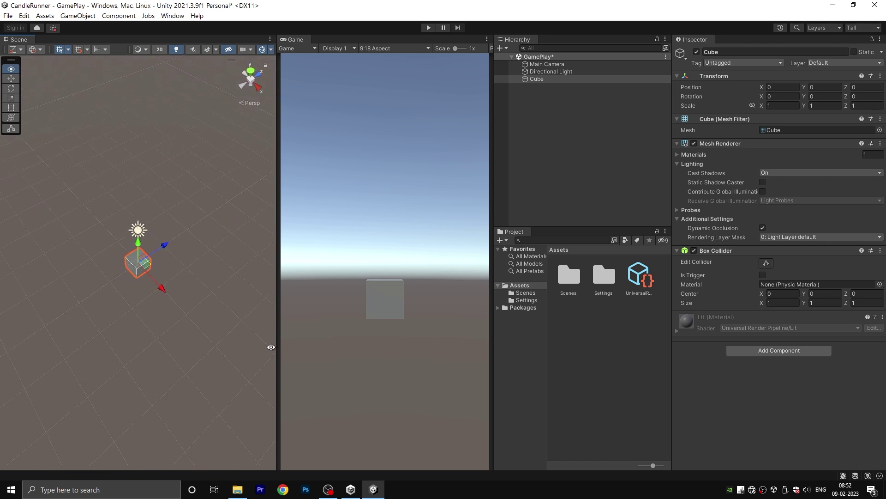
pyautogui.click(785, 106)
pyautogui.write('10')
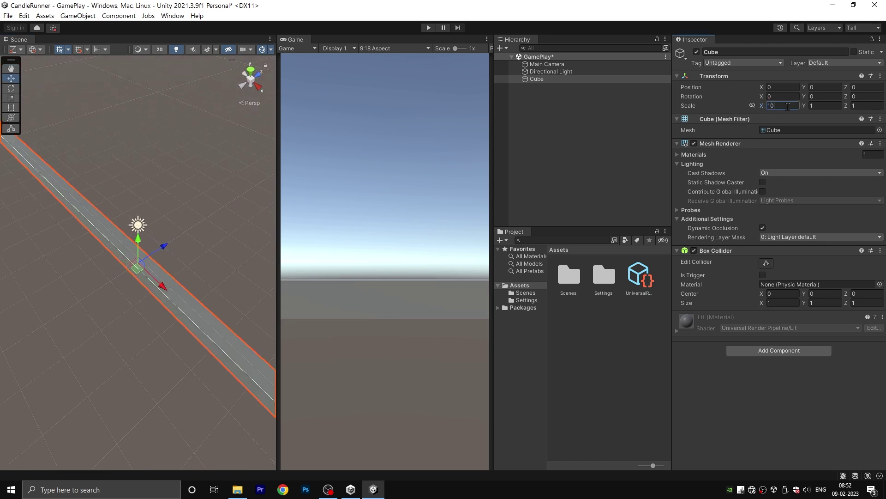
pyautogui.click(855, 105)
pyautogui.write('1000')
pyautogui.click(854, 88)
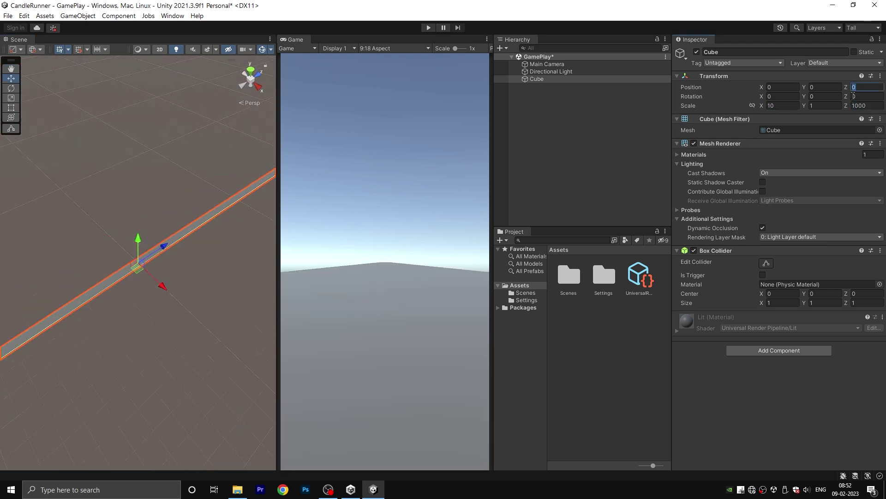
pyautogui.write('500')
# Step: Position the Main Camera at about Y 6.21 and Z -9.5, looking along the long cube
pyautogui.scroll(5, 139, 263)
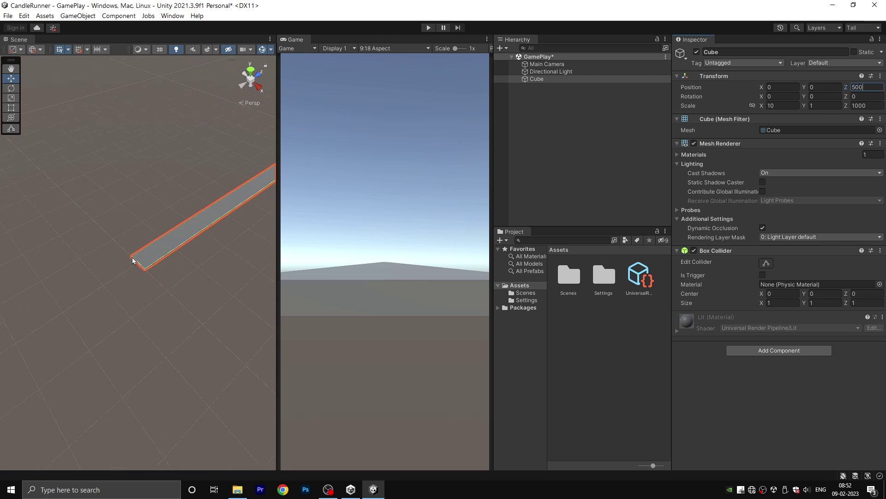
pyautogui.click(559, 66)
pyautogui.moveTo(133, 264); pyautogui.dragTo(137, 262)
pyautogui.moveTo(804, 88); pyautogui.dragTo(15, 99)
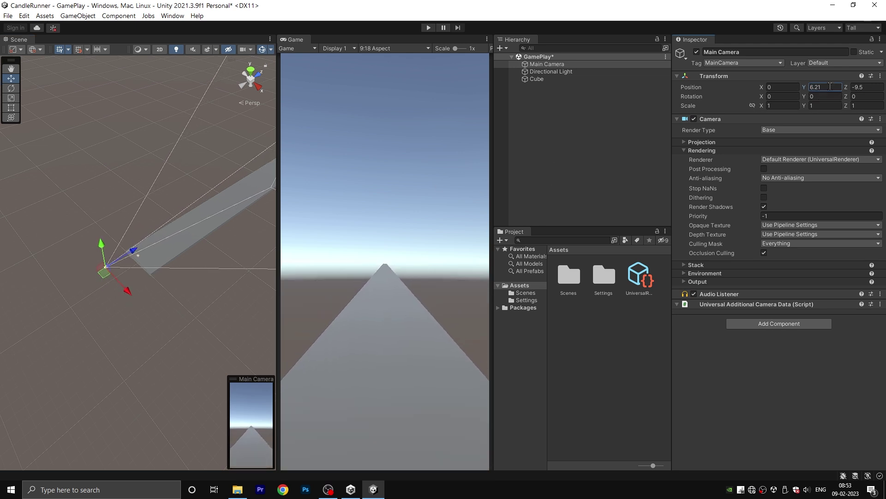
# Step: Rename the long cube as Platform
pyautogui.click(548, 79)
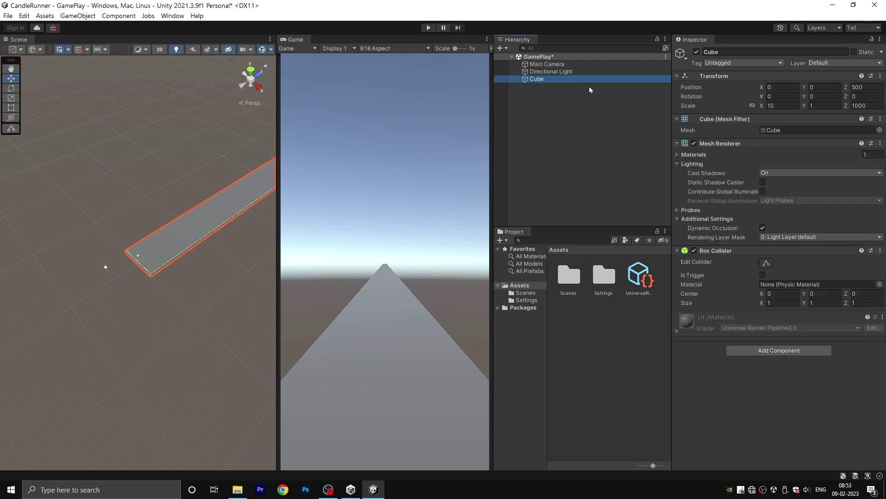
pyautogui.click(754, 50)
pyautogui.write('Platform')
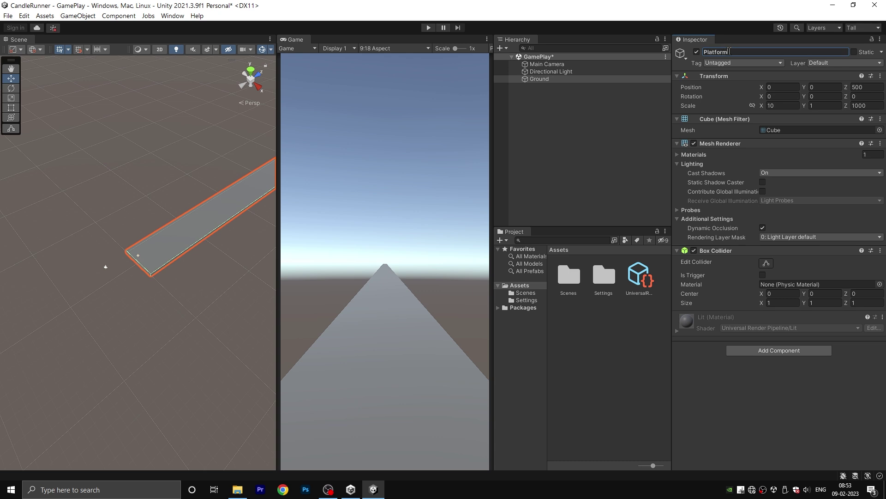
pyautogui.press('Return')
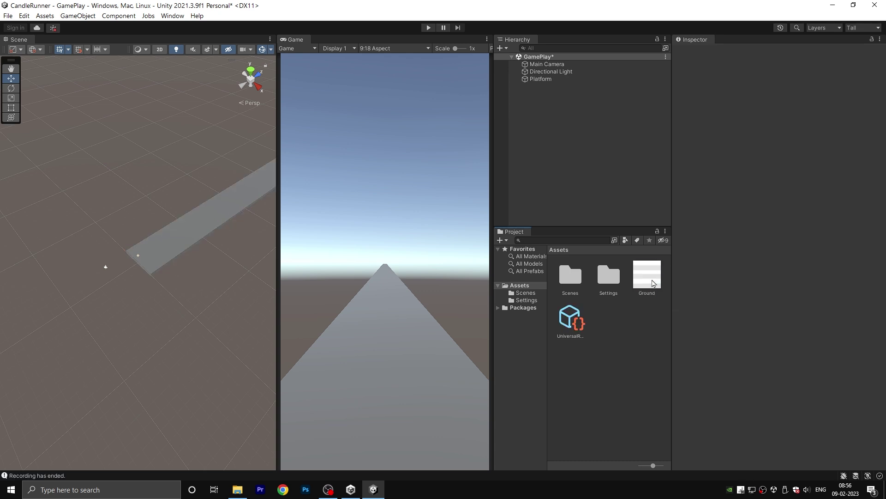
# Step: Create a folder named Sprite in Assets and move the Ground texture into it
pyautogui.click(653, 283)
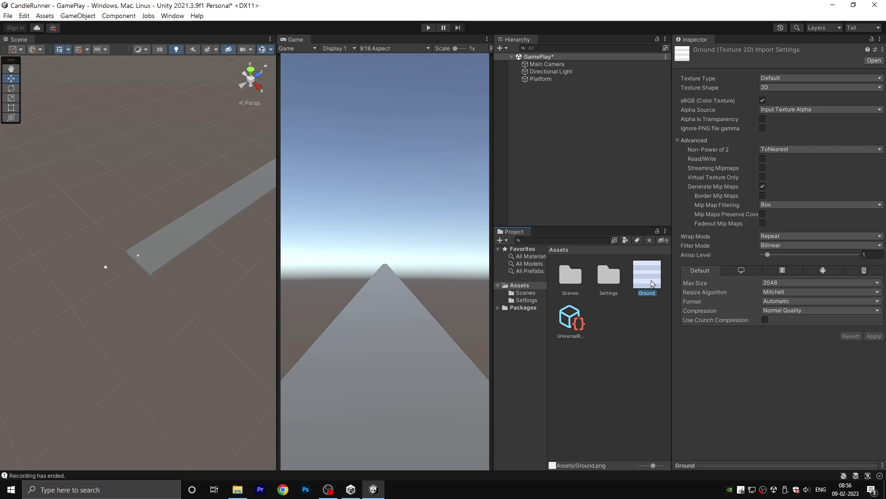
pyautogui.rightClick(639, 312)
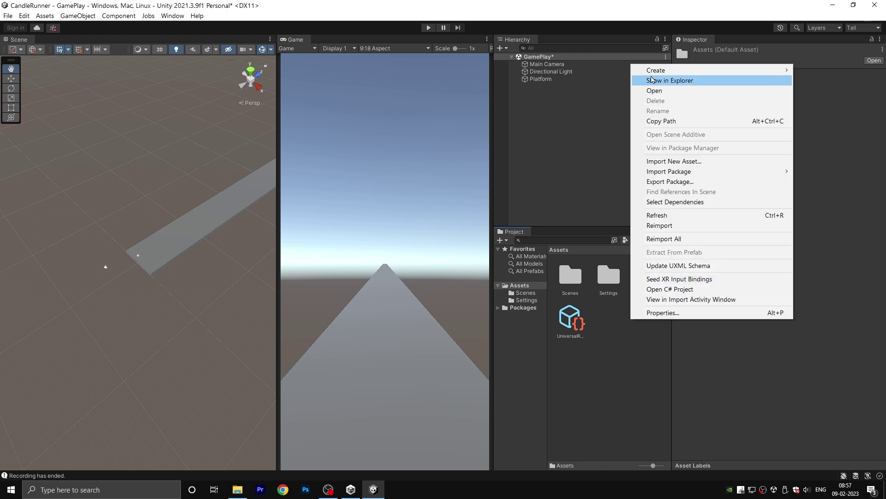
pyautogui.moveTo(637, 74)
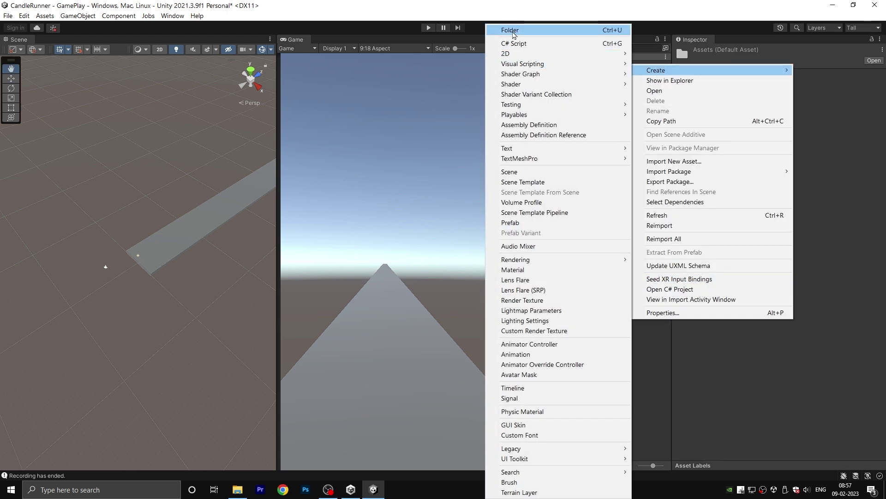
pyautogui.click(510, 30)
pyautogui.write('s')
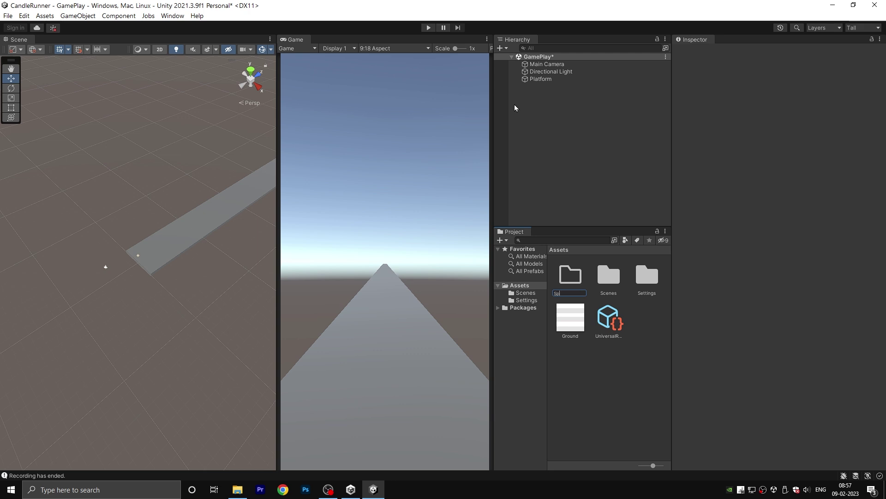
pyautogui.write('prite')
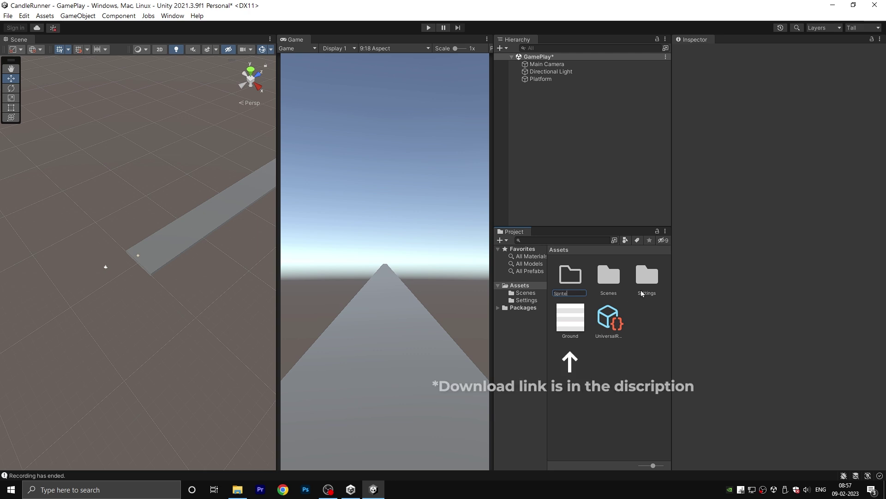
pyautogui.press('Return')
pyautogui.moveTo(570, 318); pyautogui.dragTo(646, 282)
pyautogui.doubleClick(645, 283)
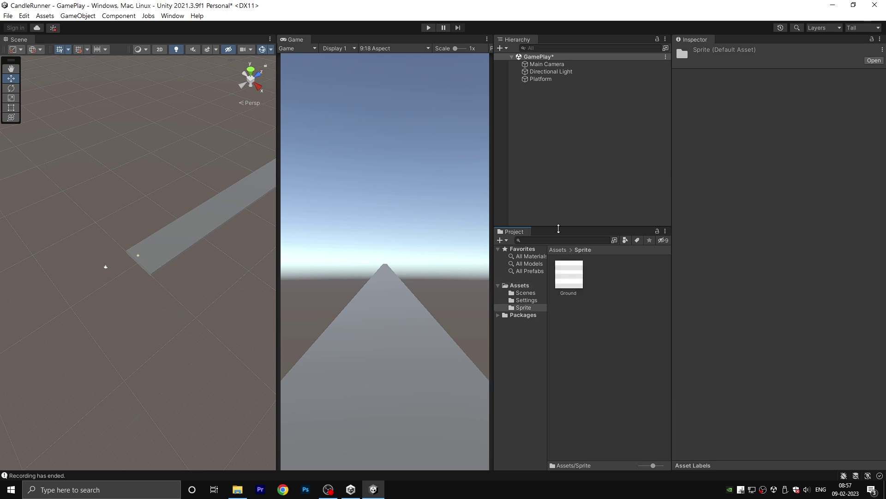
# Step: Create a folder named Materials in Assets and open it
pyautogui.click(545, 79)
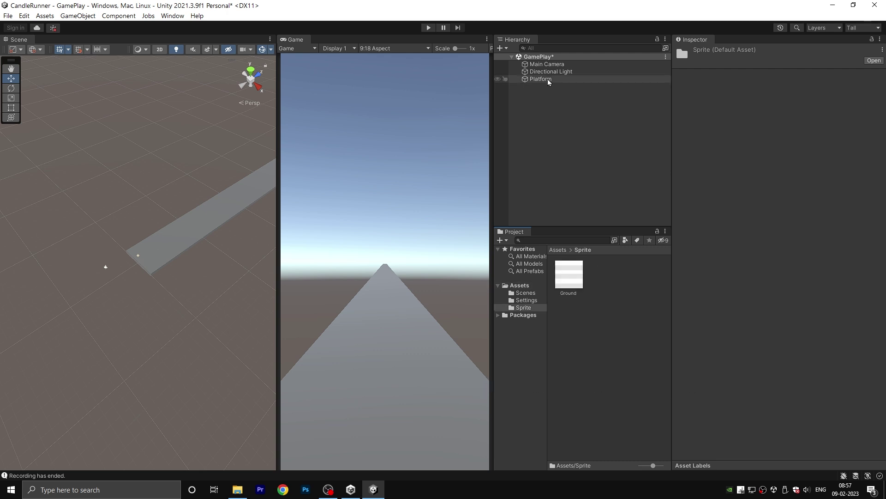
pyautogui.click(565, 251)
pyautogui.rightClick(600, 339)
pyautogui.moveTo(635, 94)
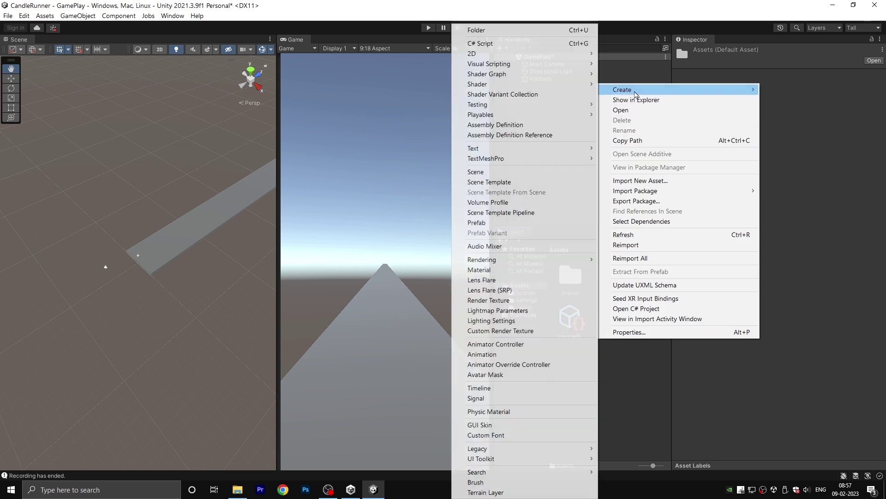
pyautogui.click(477, 30)
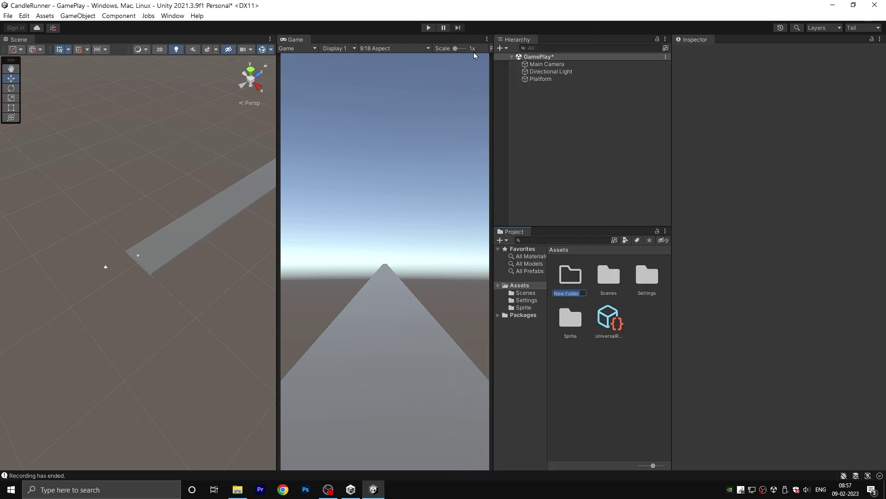
pyautogui.write('Materials')
pyautogui.press('Return')
pyautogui.doubleClick(571, 277)
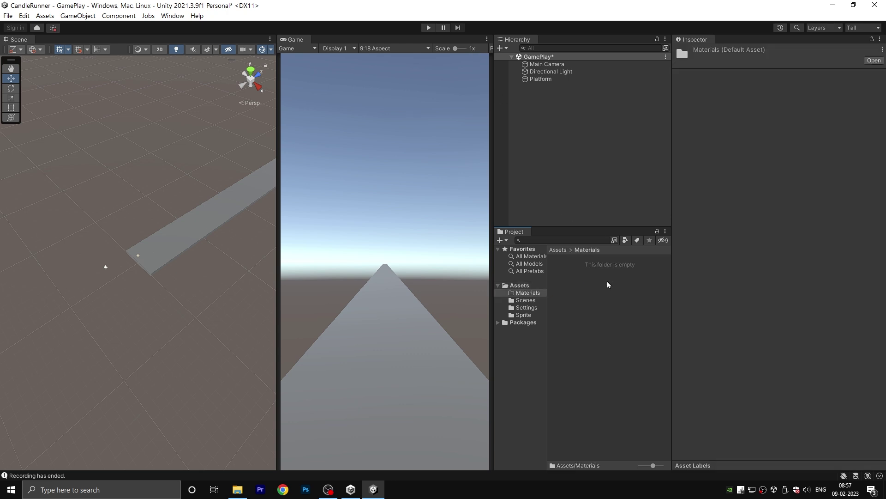
# Step: Create a material named Platform in the Materials folder
pyautogui.rightClick(617, 297)
pyautogui.moveTo(649, 50)
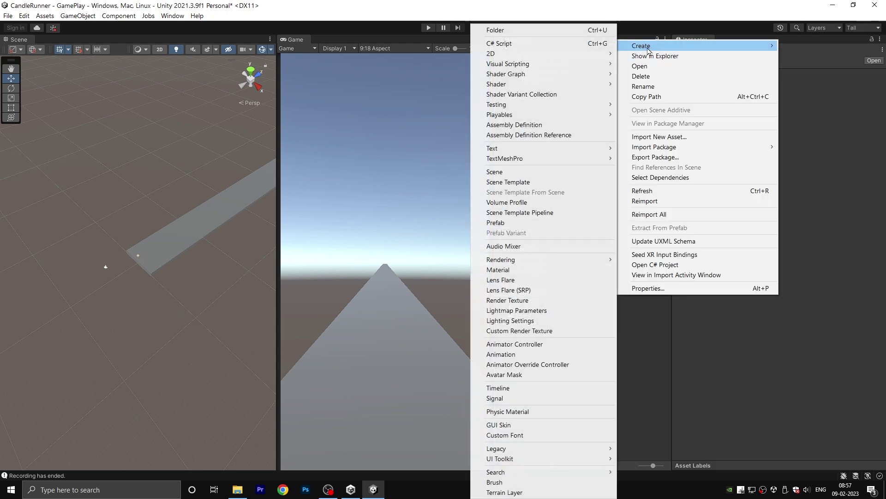
pyautogui.click(507, 269)
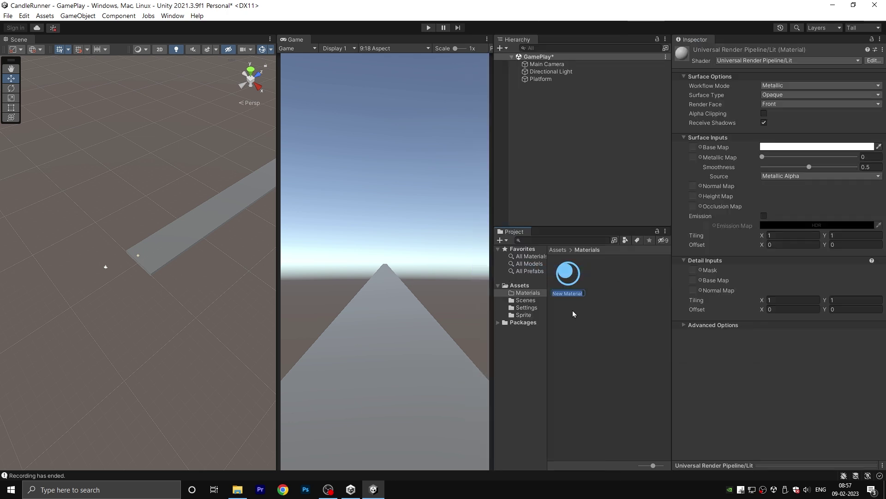
pyautogui.press('Return')
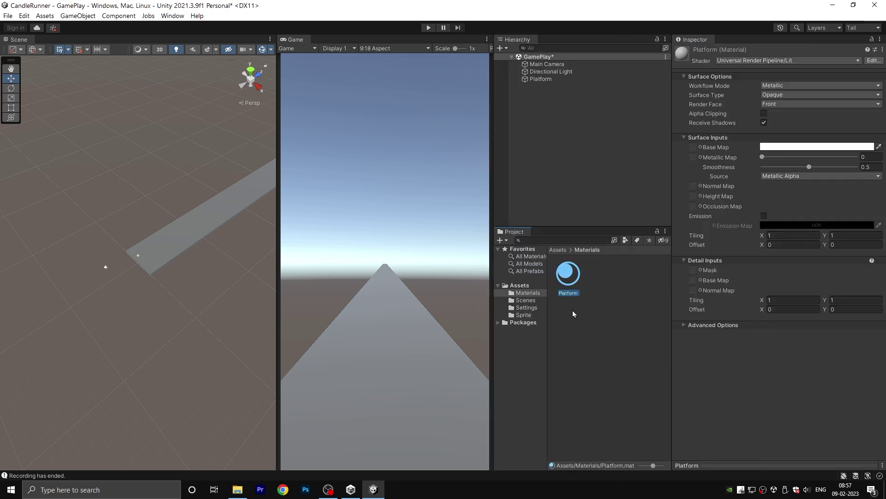
# Step: Assign the Ground texture as the Platform material's base map
pyautogui.click(700, 146)
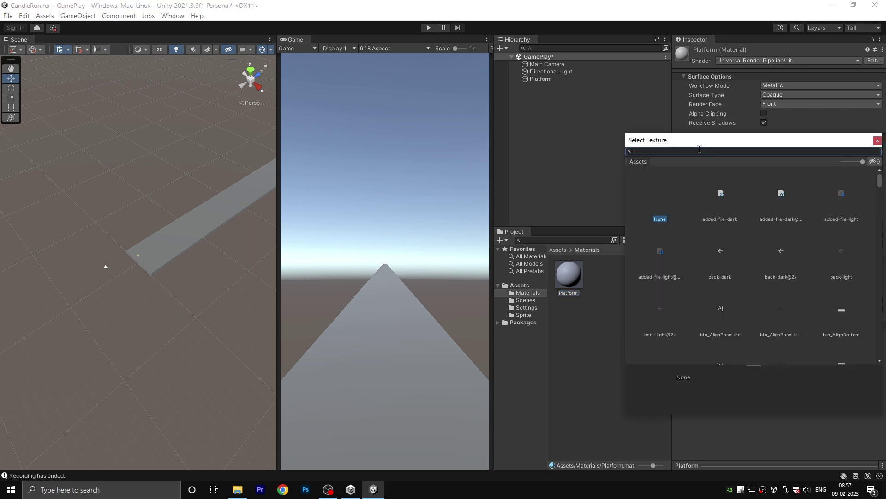
pyautogui.write('gor')
pyautogui.press('BackSpace')
pyautogui.press('BackSpace')
pyautogui.press('BackSpace')
pyautogui.write('Grou')
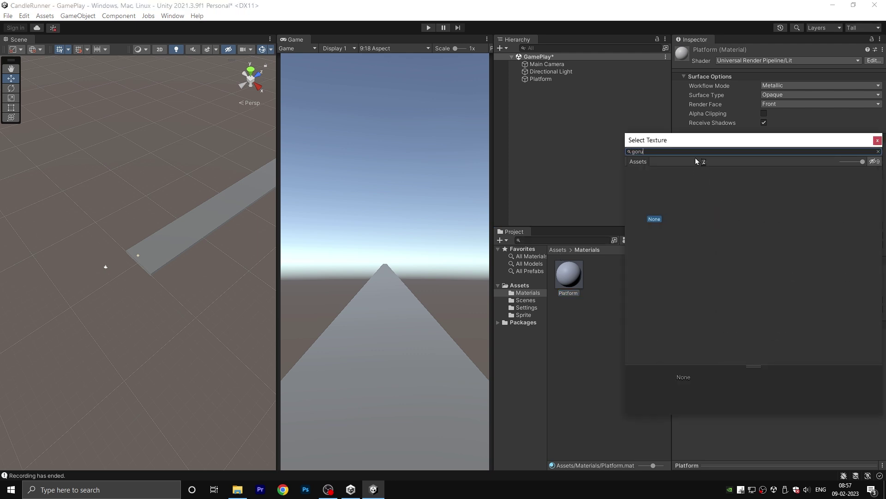
pyautogui.write('nd')
pyautogui.click(726, 202)
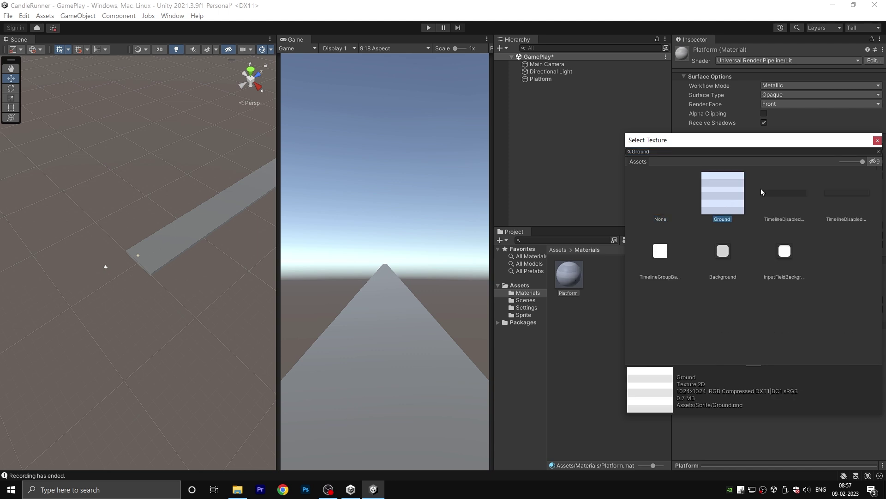
pyautogui.click(879, 143)
# Step: Apply the Platform material to the long platform and set its Y tiling to 50
pyautogui.moveTo(581, 289); pyautogui.dragTo(186, 240)
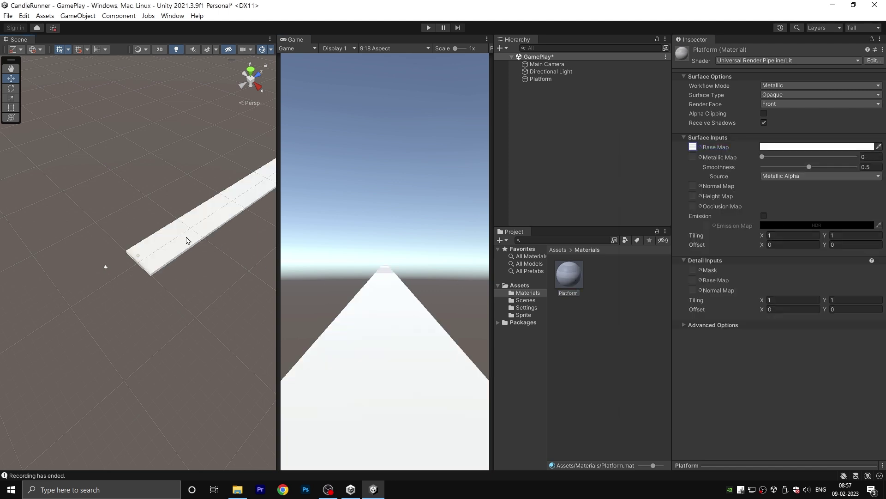
pyautogui.click(855, 235)
pyautogui.write('50')
pyautogui.scroll(2, 182, 232)
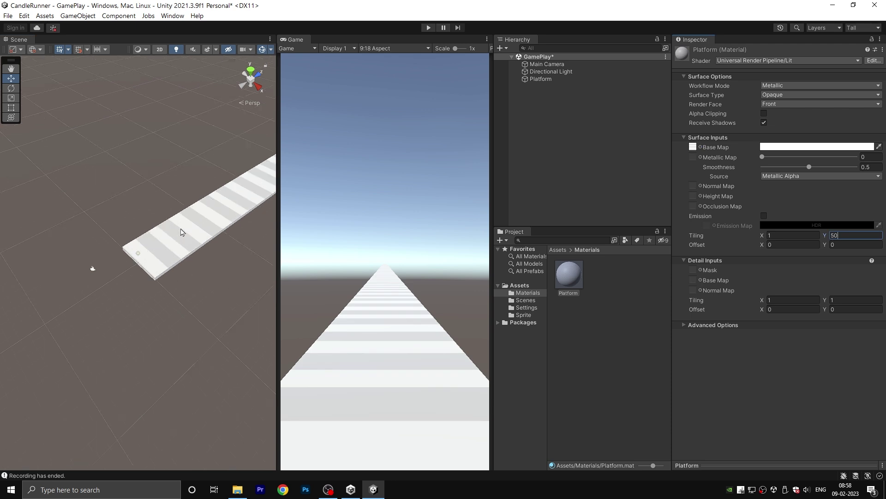
pyautogui.moveTo(180, 228); pyautogui.dragTo(86, 302, button='middle')
# Step: Create an empty object named Player at the root of the GamePlay scene
pyautogui.click(520, 285)
pyautogui.click(544, 110)
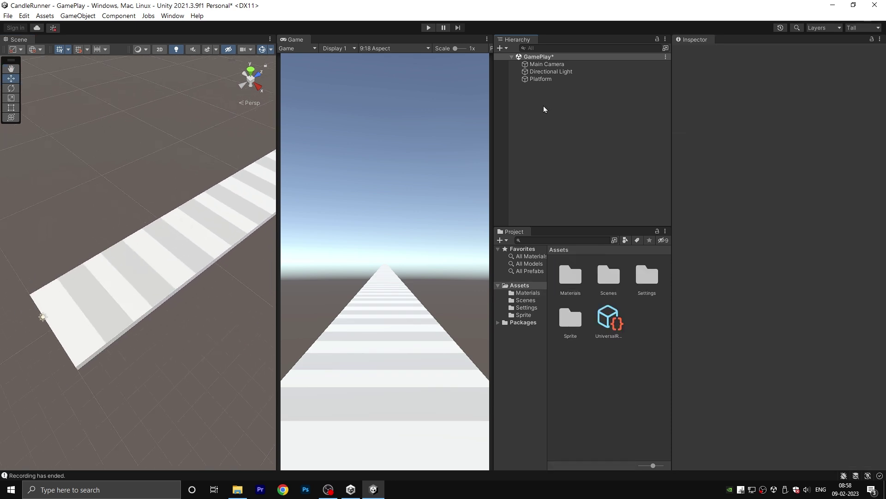
pyautogui.rightClick(544, 106)
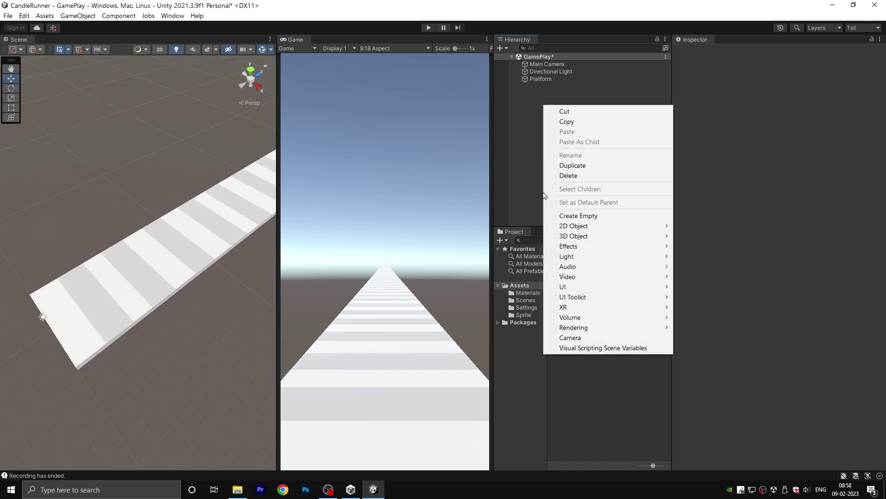
pyautogui.moveTo(561, 231)
pyautogui.click(578, 215)
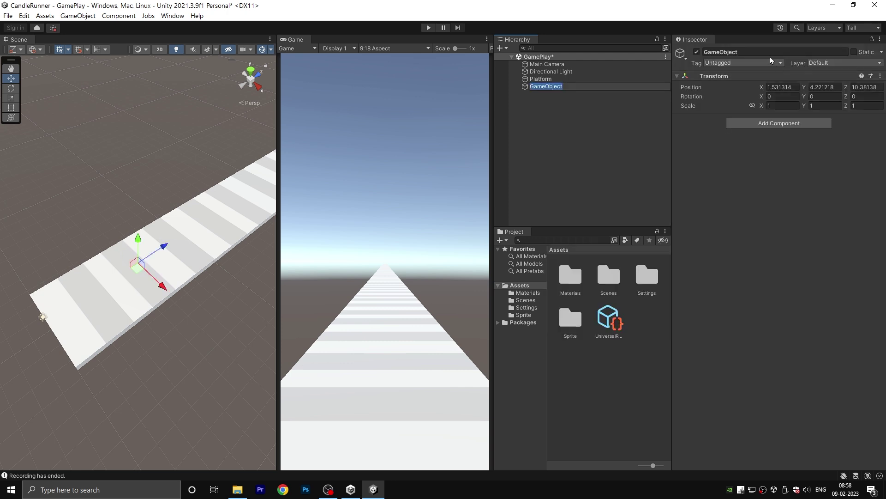
pyautogui.click(751, 55)
pyautogui.write('P')
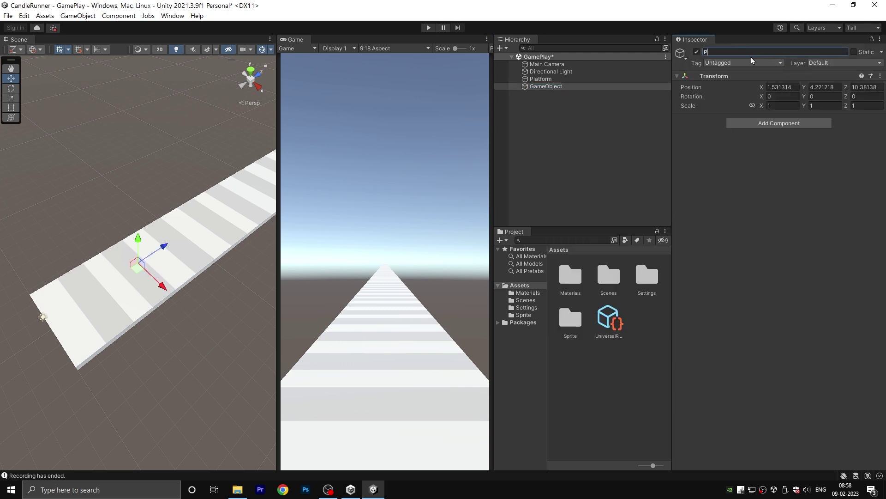
pyautogui.write('layer')
pyautogui.press('Return')
# Step: Reset the Player's transform and add a 3D cylinder as its child
pyautogui.rightClick(703, 76)
pyautogui.click(716, 78)
pyautogui.rightClick(561, 86)
pyautogui.moveTo(624, 228)
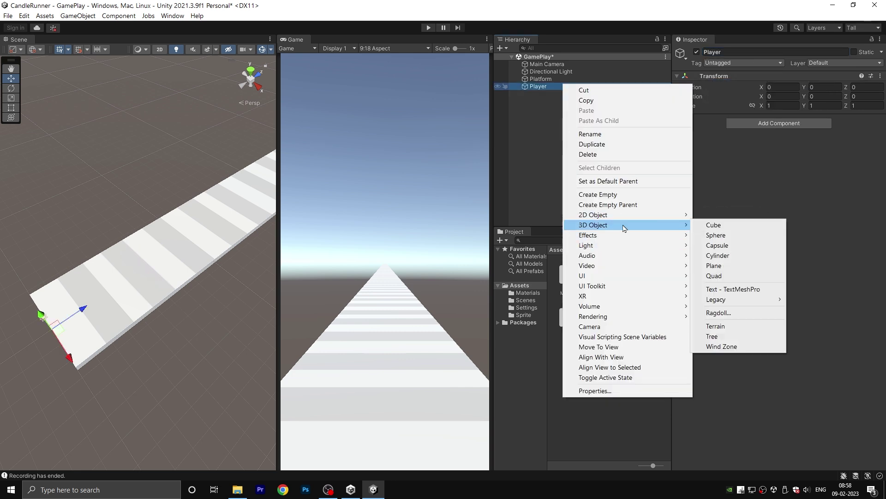
pyautogui.click(718, 256)
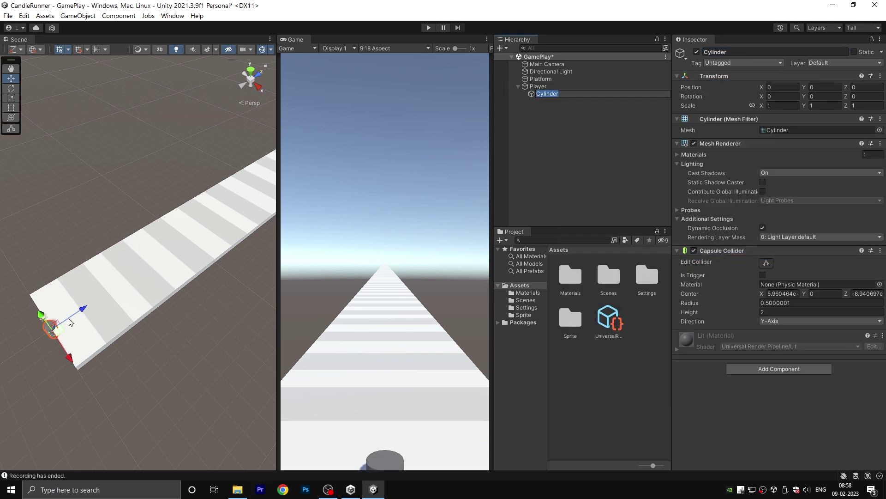
pyautogui.click(554, 86)
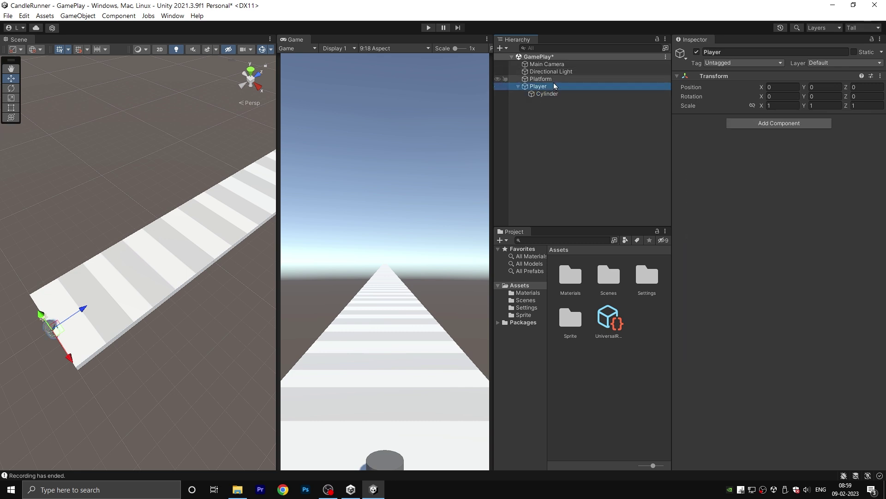
# Step: Pull the Platform back to about 494.88 on Z and the Main Camera to about -15.7 on Z
pyautogui.click(553, 80)
pyautogui.moveTo(847, 88); pyautogui.dragTo(772, 113)
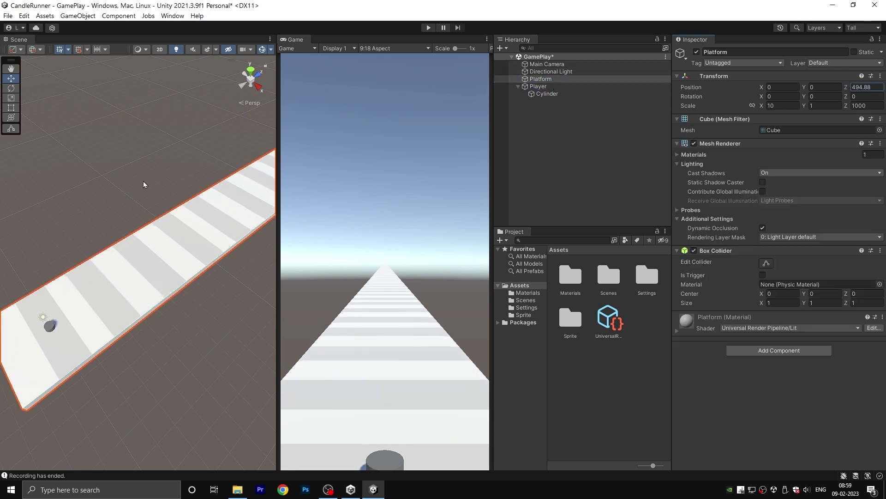
pyautogui.click(547, 64)
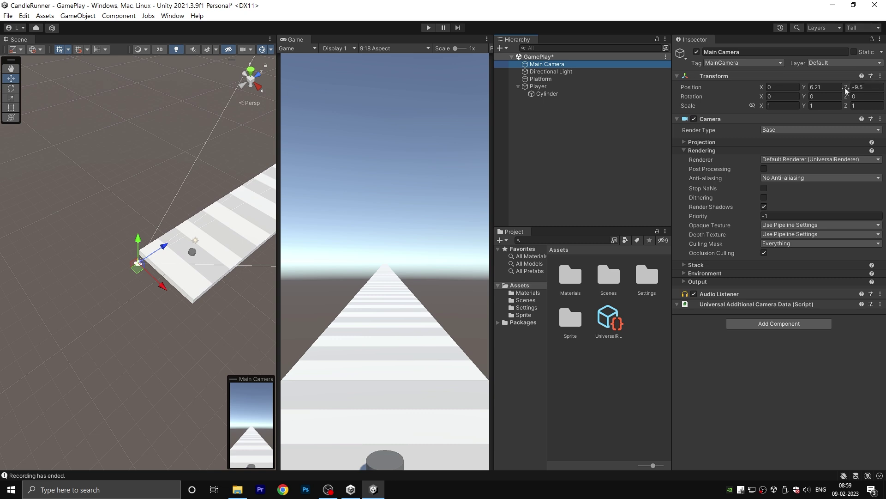
pyautogui.moveTo(846, 89)
pyautogui.mouseDown()
pyautogui.moveTo(826, 91)
pyautogui.moveTo(849, 95)
pyautogui.mouseUp()
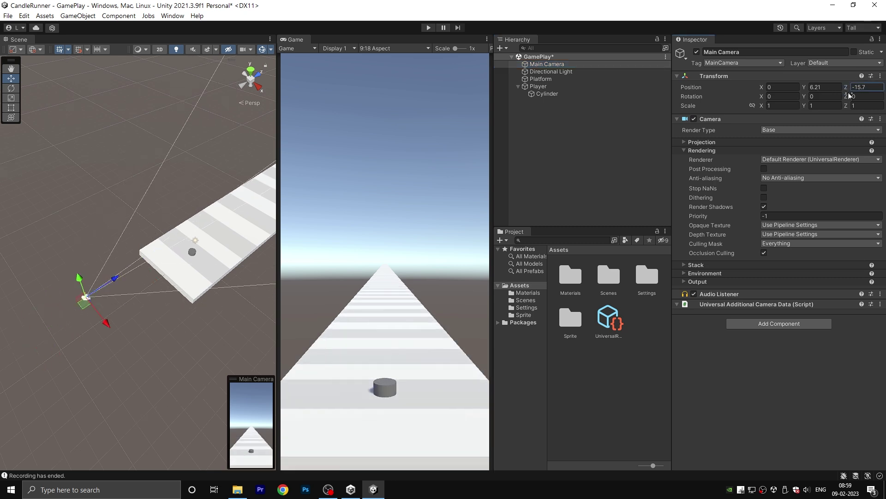
# Step: Raise the Player's cylinder to a Y position of 1
pyautogui.click(538, 87)
pyautogui.click(547, 94)
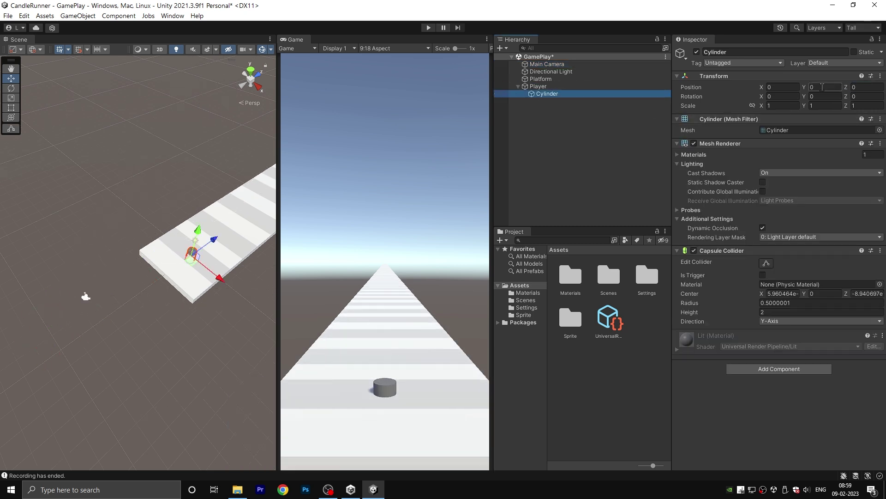
pyautogui.click(823, 86)
pyautogui.write('1')
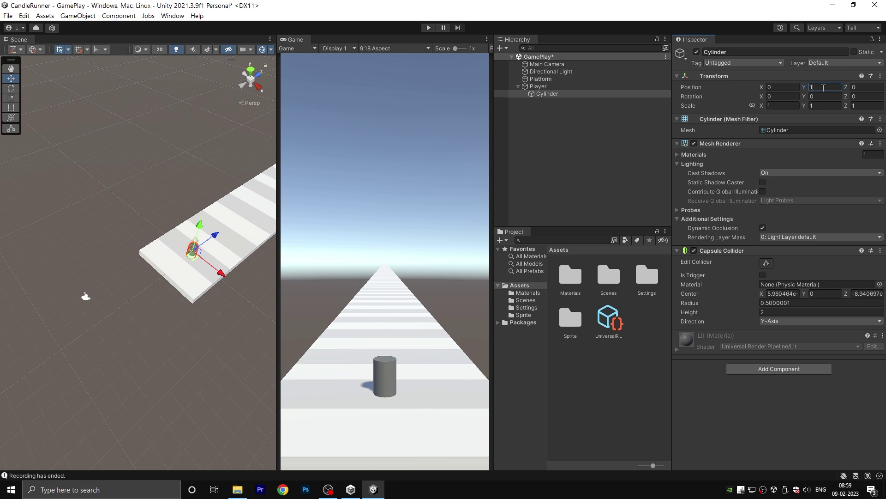
# Step: Tilt the Main Camera to 21 on X and set its position to Y 8.60 and Z -12
pyautogui.click(548, 65)
pyautogui.moveTo(761, 97); pyautogui.dragTo(779, 149)
pyautogui.moveTo(846, 88); pyautogui.dragTo(69, 112)
pyautogui.moveTo(765, 99); pyautogui.dragTo(772, 93)
pyautogui.press('BackSpace')
pyautogui.press('BackSpace')
pyautogui.click(865, 88)
pyautogui.write('-12')
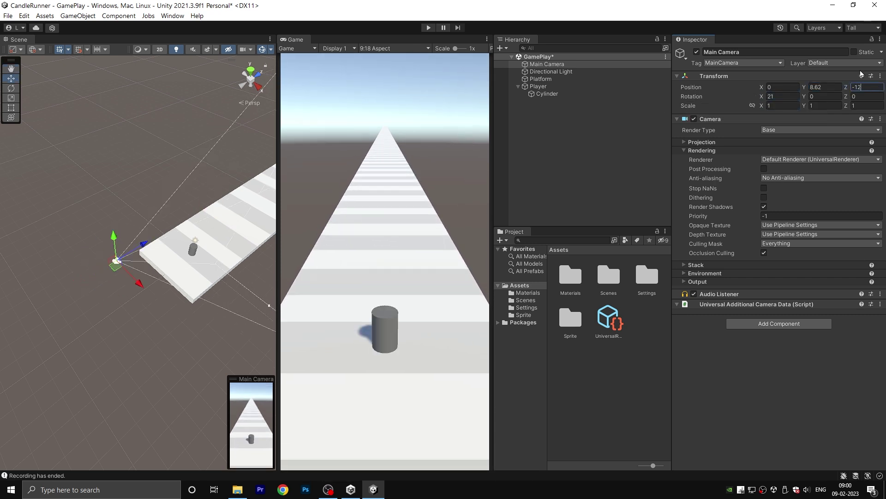
pyautogui.click(837, 87)
pyautogui.write('8.')
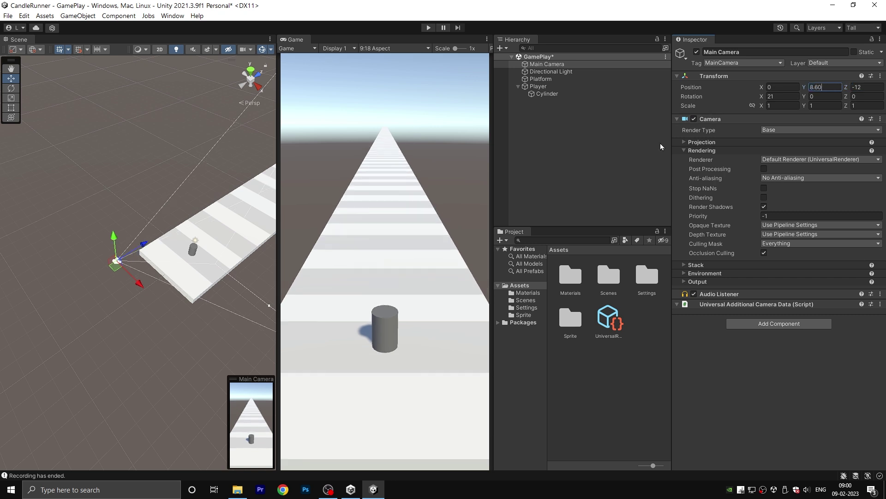
# Step: Try a scale of 1.5 on all three axes for the Player's cylinder
pyautogui.click(544, 94)
pyautogui.click(788, 106)
pyautogui.write('2')
pyautogui.press('BackSpace')
pyautogui.write('1.5')
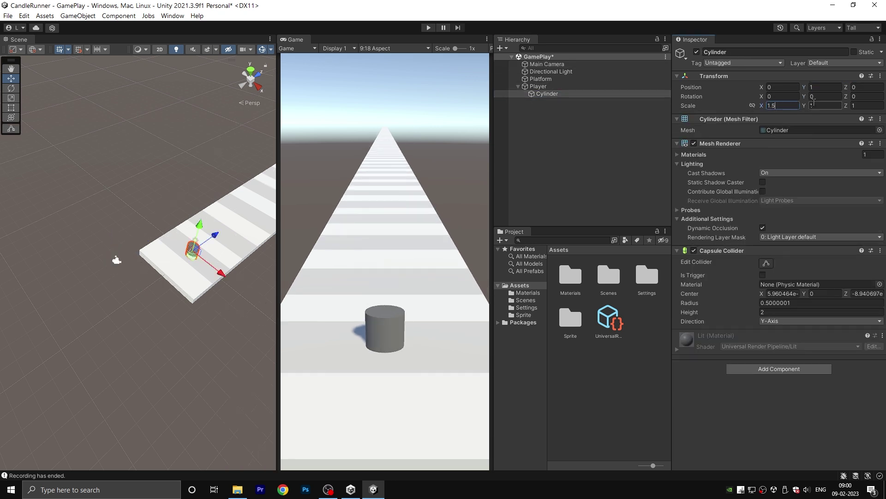
pyautogui.press('Tab')
pyautogui.write('1.5')
pyautogui.press('Tab')
pyautogui.write('1.5')
# Step: Set the cylinder's scale to 1.2 on X, Y and Z
pyautogui.click(780, 106)
pyautogui.write('1')
pyautogui.press('Tab')
pyautogui.write('1')
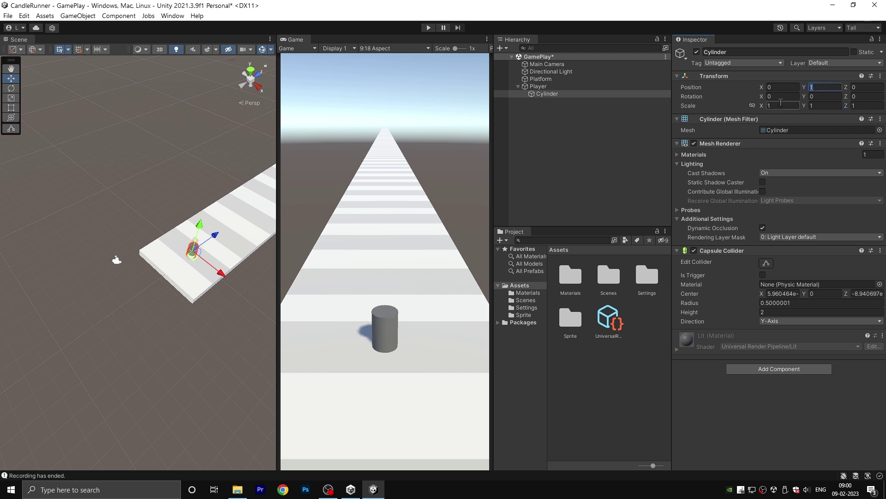
pyautogui.doubleClick(782, 105)
pyautogui.write('1.2')
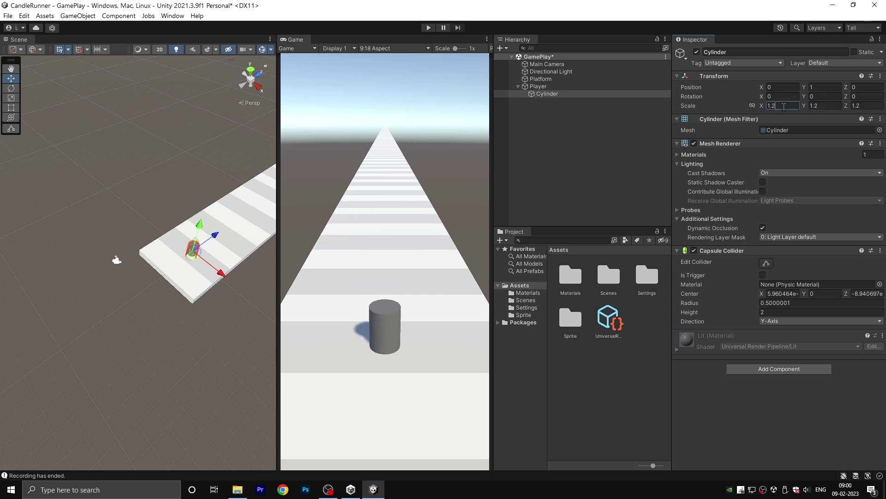
# Step: Finish the cylinder's scale with 1.2 on Z and set its Y position to 1.2
pyautogui.press('Tab')
pyautogui.press('Tab')
pyautogui.press('BackSpace')
pyautogui.write('1.2')
pyautogui.click(188, 252)
pyautogui.press('f')
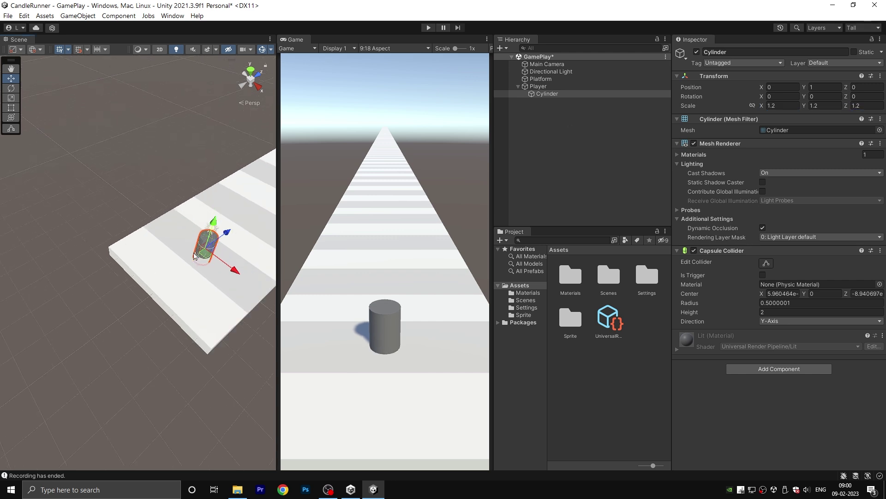
pyautogui.keyDown('alt'); pyautogui.moveTo(111, 288); pyautogui.dragTo(218, 221); pyautogui.keyUp('alt')
pyautogui.click(822, 87)
pyautogui.write('1.2')
# Step: Raise the cylinder to rest on the platform, with a Y scale of 1 and a Y position of 1.5
pyautogui.click(539, 87)
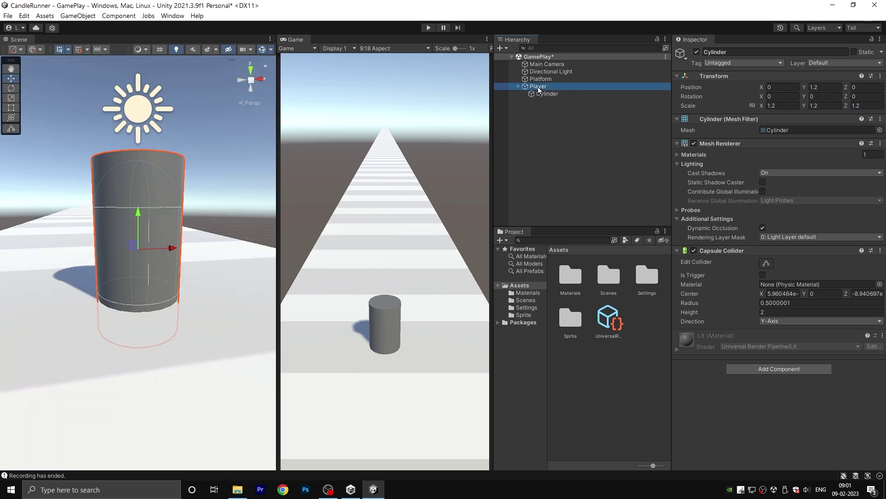
pyautogui.click(548, 94)
pyautogui.moveTo(139, 214); pyautogui.dragTo(149, 176)
pyautogui.click(825, 87)
pyautogui.click(825, 87)
pyautogui.press('BackSpace')
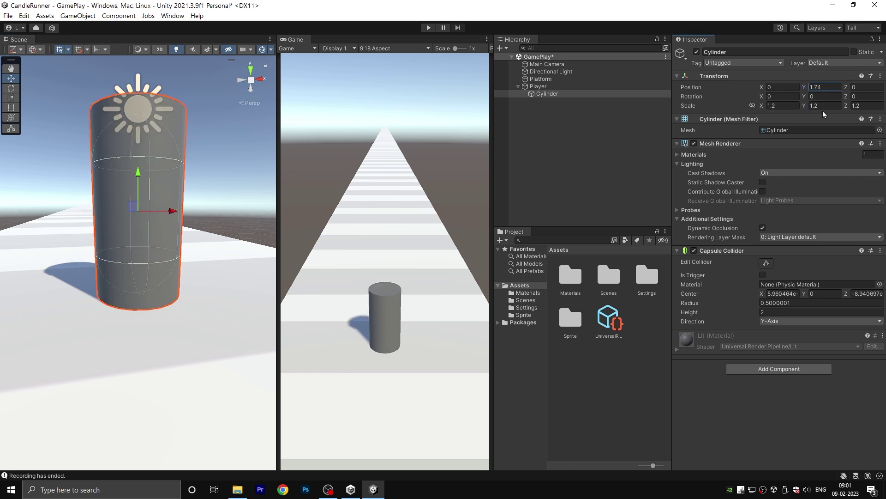
pyautogui.click(824, 106)
pyautogui.write('1')
pyautogui.click(831, 87)
pyautogui.write('1.5')
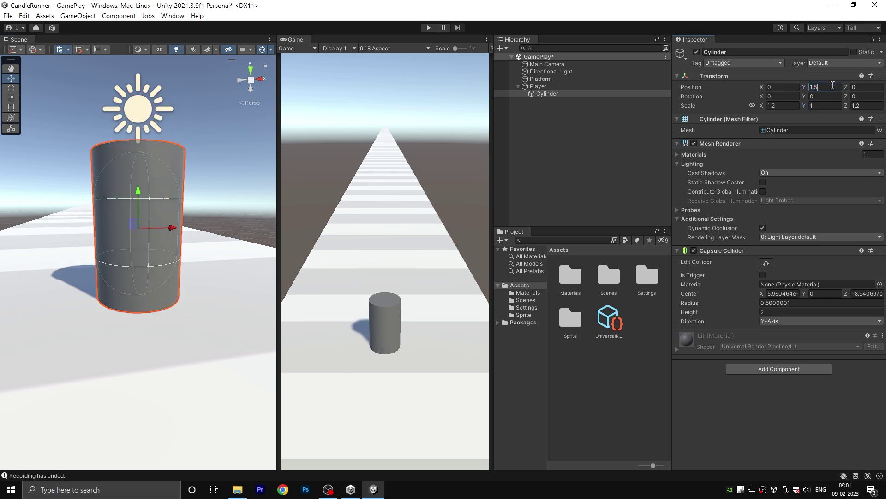
pyautogui.click(775, 106)
pyautogui.press('Tab')
pyautogui.press('Tab')
pyautogui.click(531, 88)
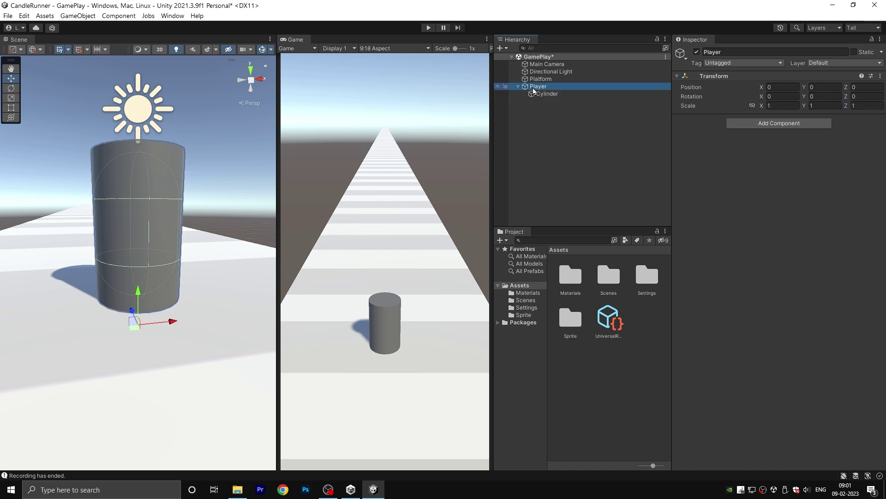
pyautogui.press('Left')
pyautogui.scroll(-7, 129, 237)
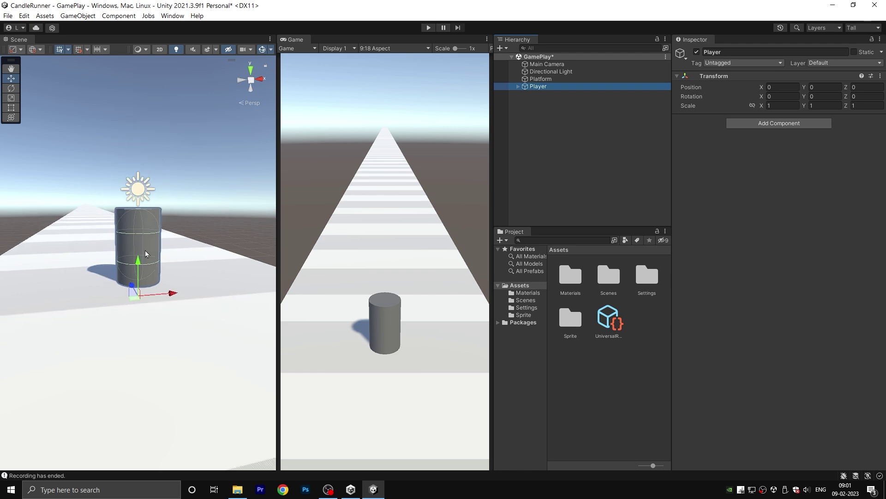
pyautogui.scroll(4, 147, 250)
pyautogui.press('Right')
pyautogui.click(547, 94)
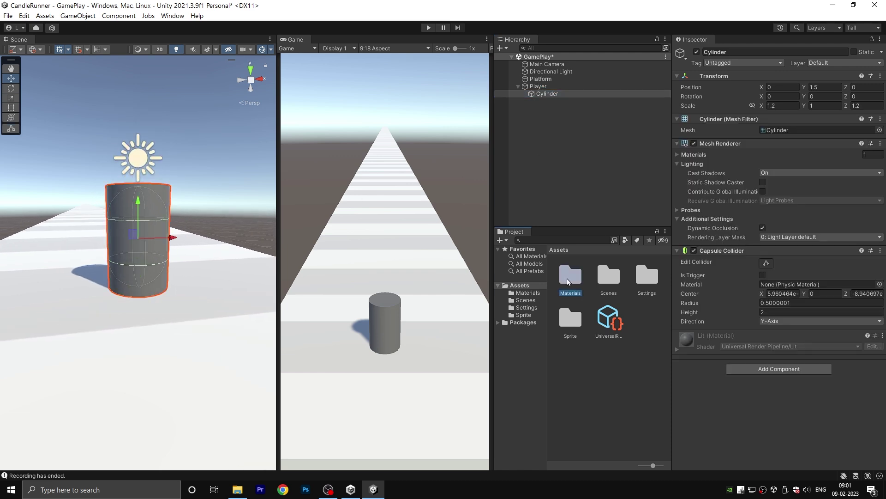
# Step: Duplicate the Platform material, name the copy Candle, and apply it to the Player's cylinder
pyautogui.doubleClick(571, 275)
pyautogui.click(568, 276)
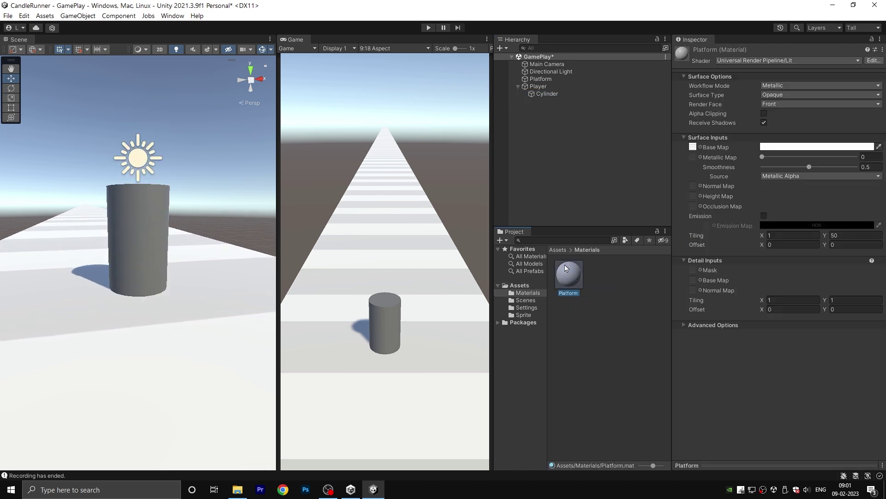
pyautogui.hotkey('ctrl', 'd')
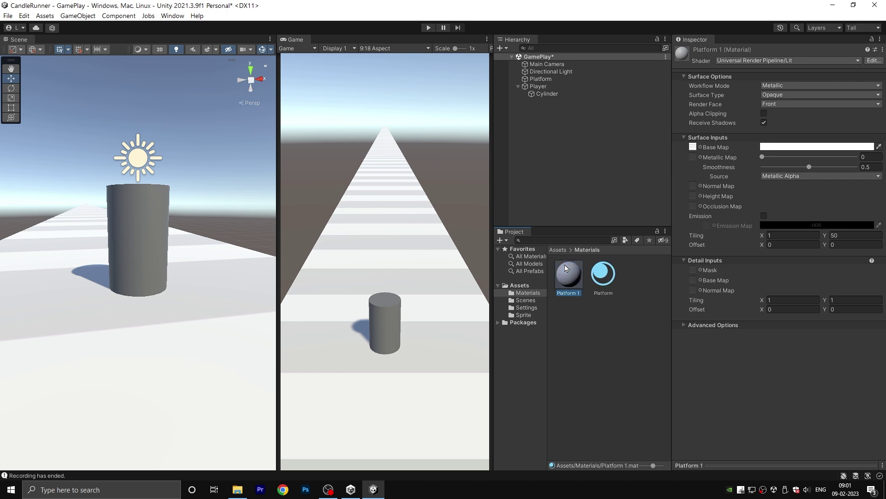
pyautogui.press('F2')
pyautogui.press('BackSpace')
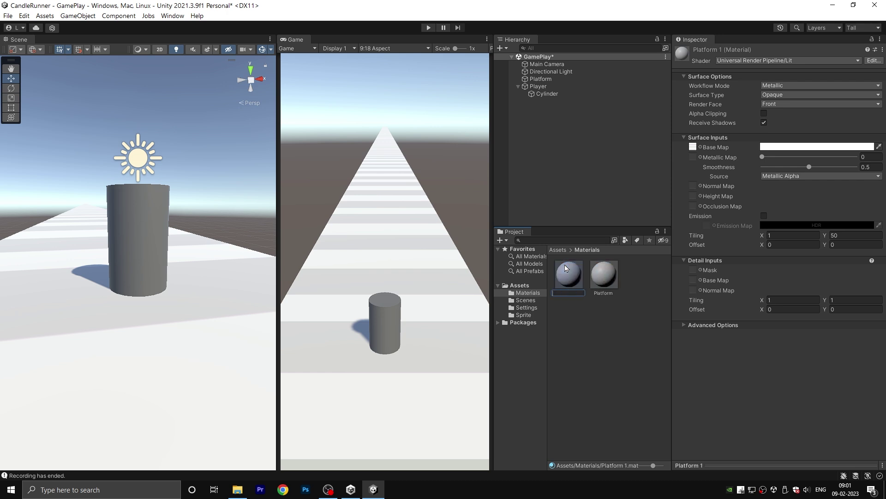
pyautogui.write('Candle')
pyautogui.press('Return')
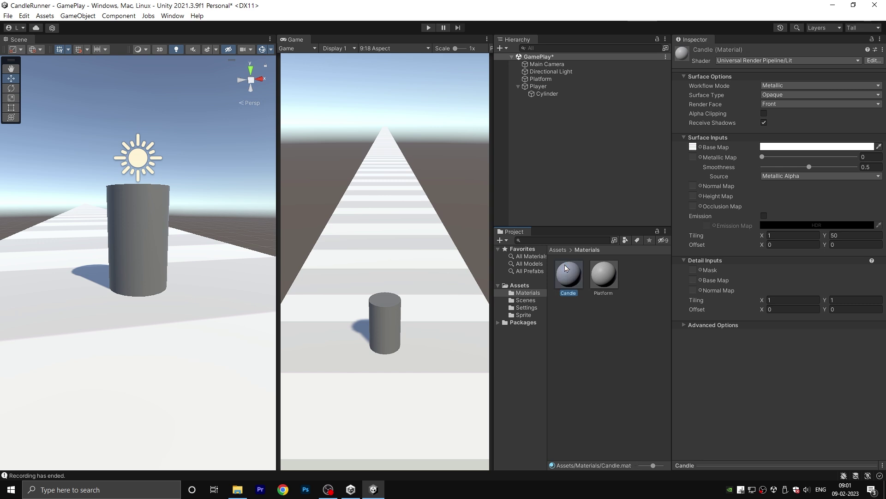
pyautogui.moveTo(567, 284); pyautogui.dragTo(137, 230)
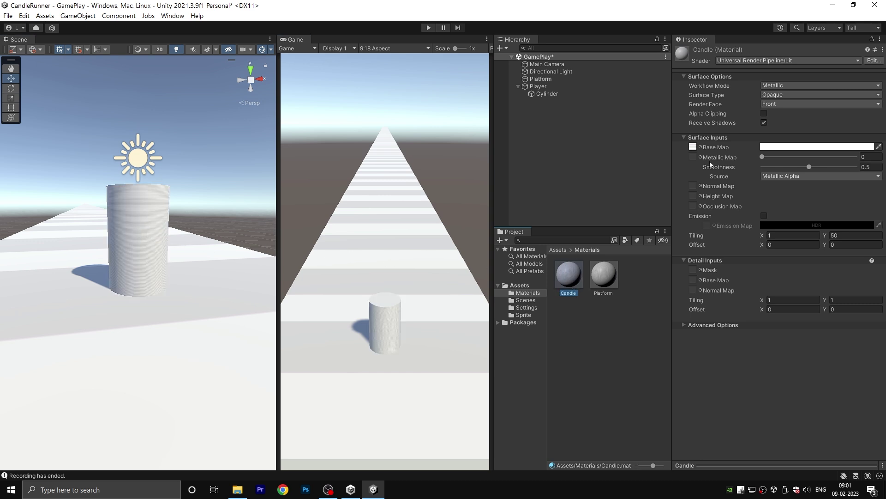
# Step: Set the Candle material's Base Map texture to None and its Metallic value to 0.5
pyautogui.click(700, 147)
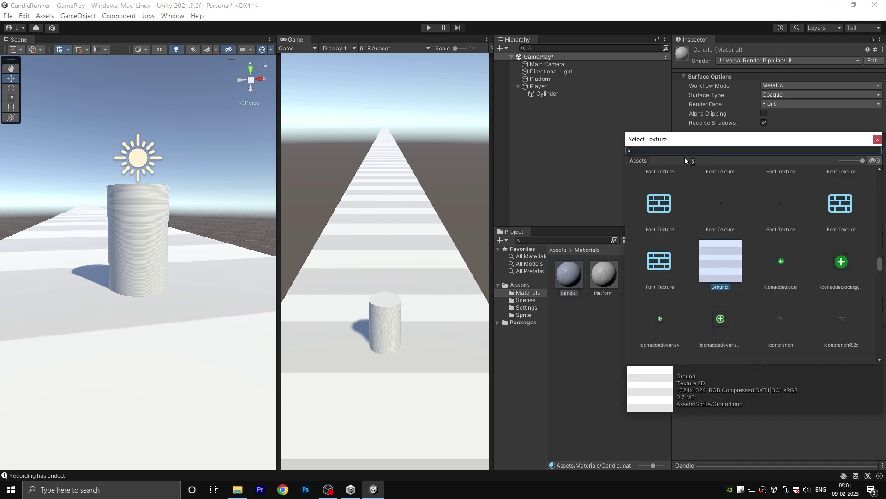
pyautogui.write('none')
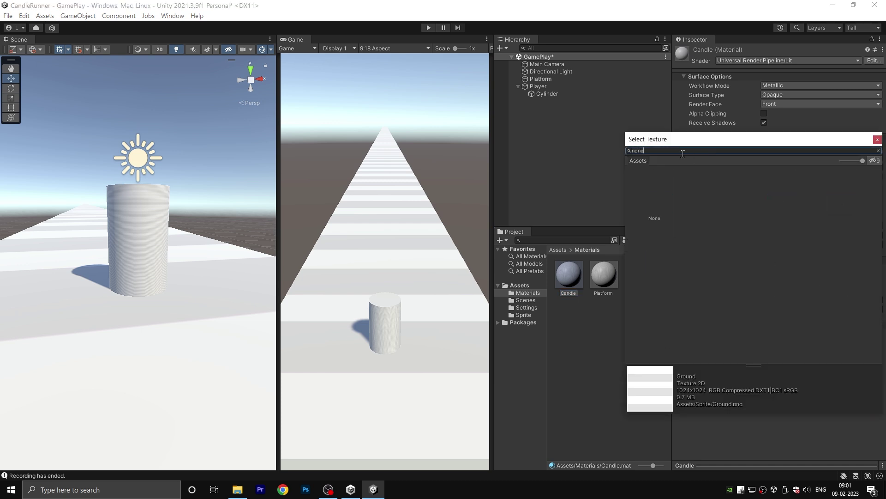
pyautogui.click(658, 193)
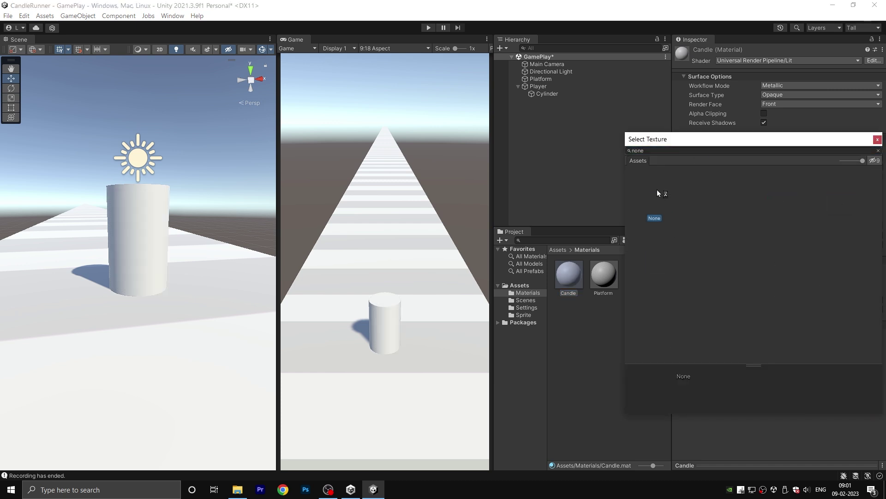
pyautogui.click(879, 140)
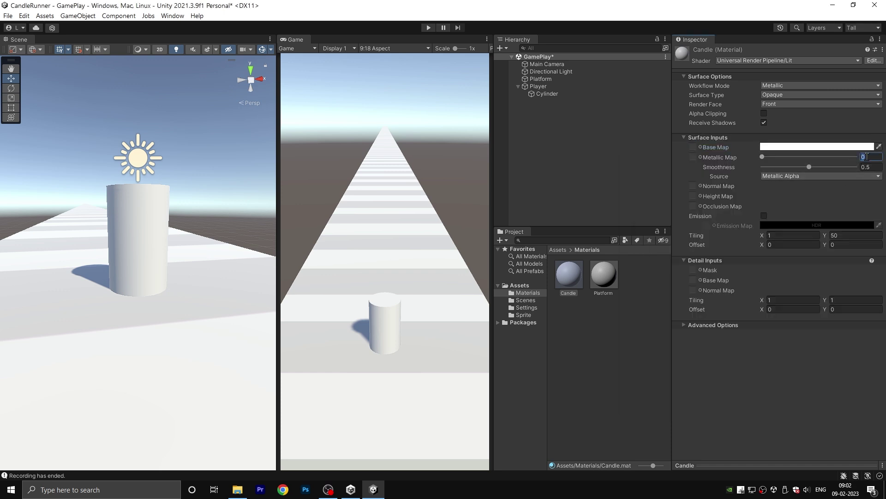
pyautogui.write('5')
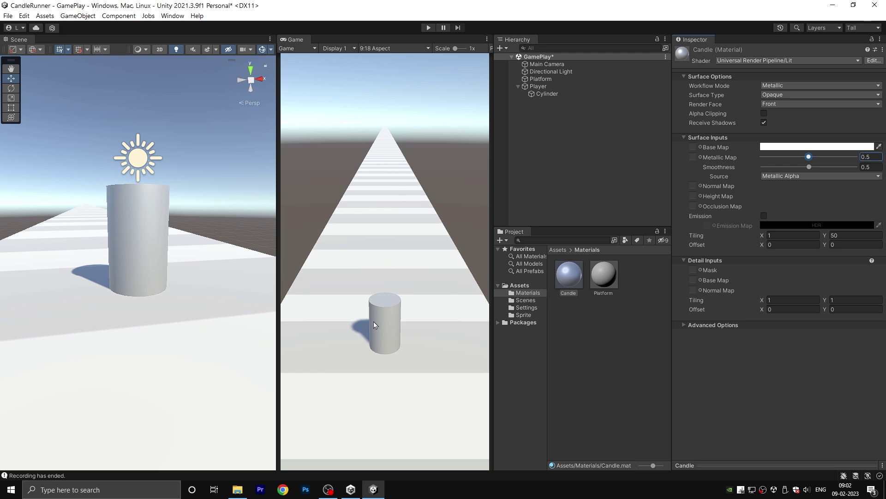
# Step: Duplicate the cylinder, scale the copy down uniformly to about 0.17 wide, and place it on the candle's top at Y 2.59
pyautogui.click(540, 96)
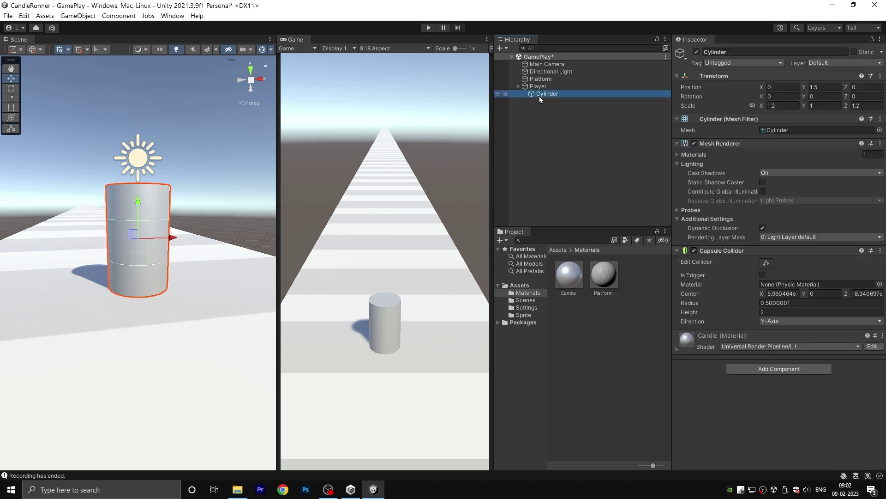
pyautogui.hotkey('ctrl', 'd')
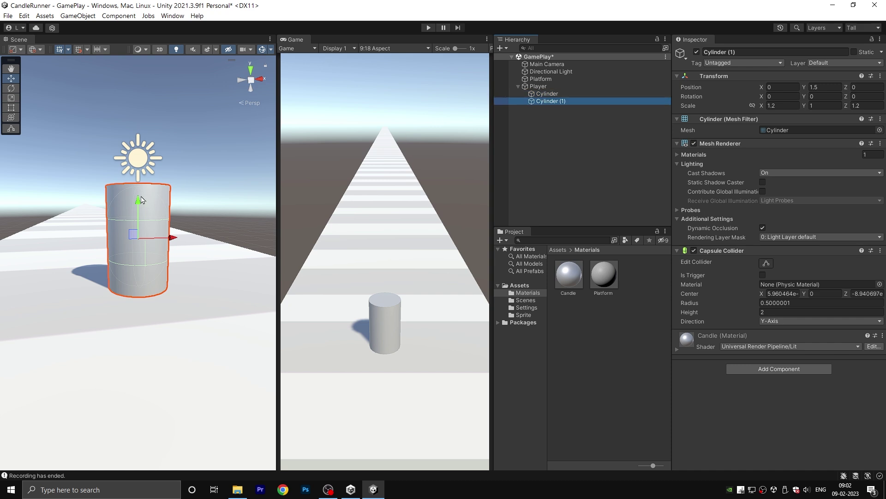
pyautogui.moveTo(143, 206); pyautogui.dragTo(142, 130)
pyautogui.keyDown('alt'); pyautogui.moveTo(158, 258); pyautogui.dragTo(175, 290); pyautogui.keyUp('alt')
pyautogui.press('r')
pyautogui.moveTo(137, 190); pyautogui.dragTo(132, 225)
pyautogui.press('w')
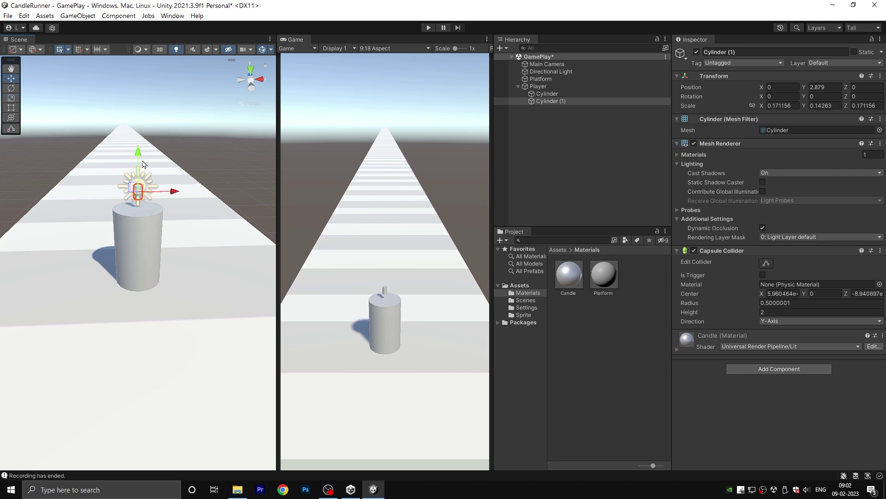
pyautogui.moveTo(136, 153); pyautogui.dragTo(136, 166)
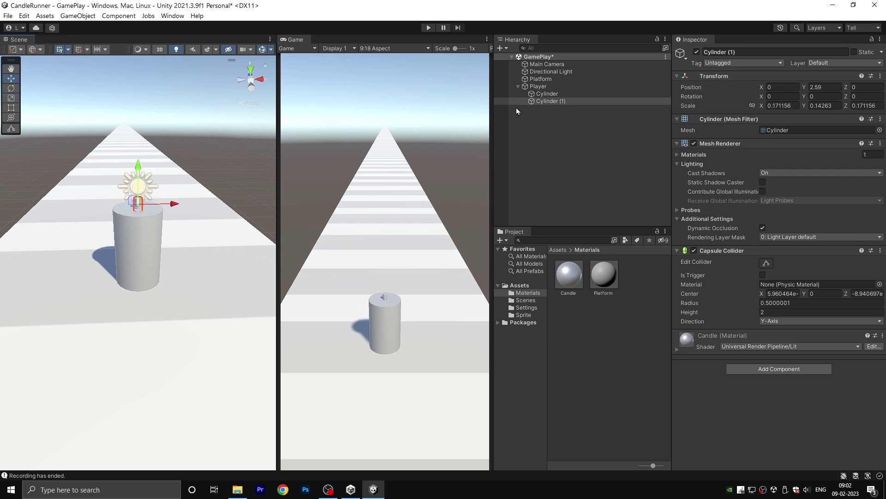
# Step: Rename the small duplicated cylinder to Tip
pyautogui.click(550, 100)
pyautogui.click(734, 51)
pyautogui.write('Tip')
pyautogui.press('Return')
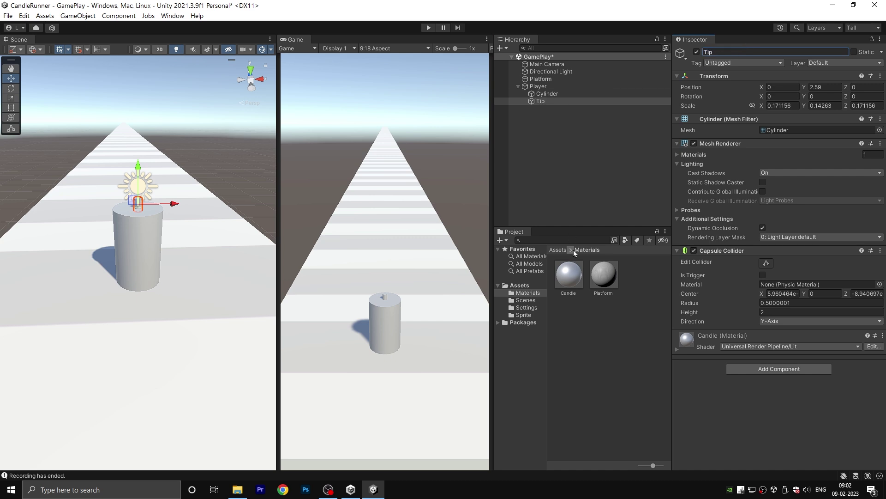
# Step: Duplicate the Candle material and name the copy Tip
pyautogui.click(565, 271)
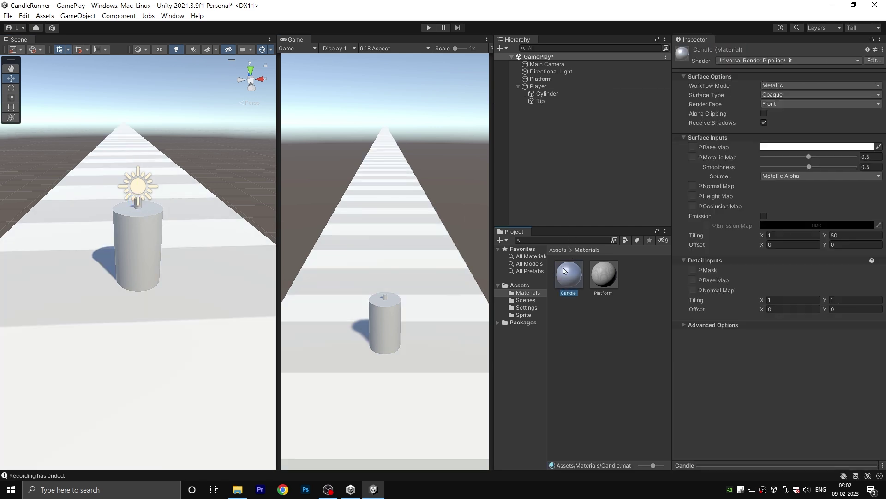
pyautogui.hotkey('ctrl', 'd')
pyautogui.press('Return')
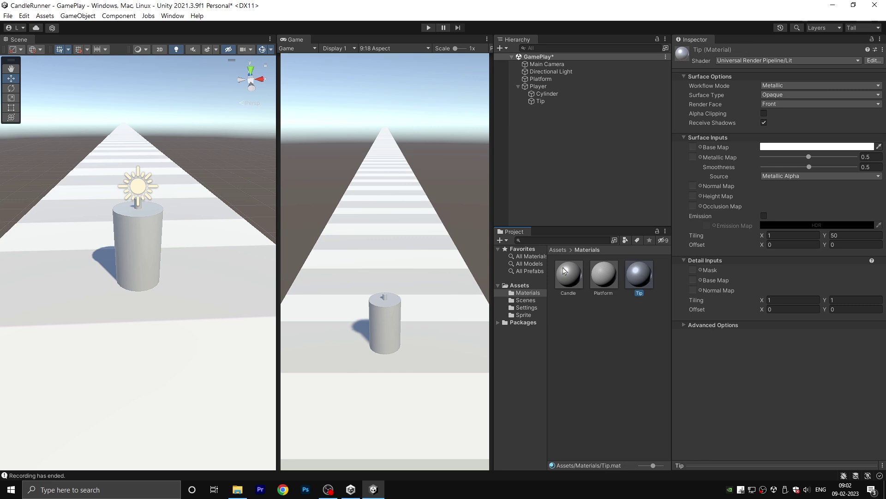
# Step: Give the Tip material a dark, near-black base colour and apply it to the small cylinder on the candle
pyautogui.click(785, 146)
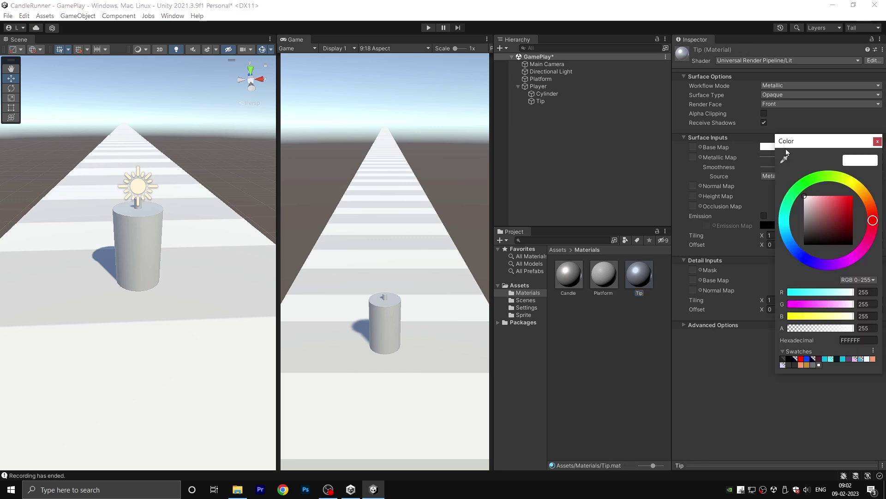
pyautogui.click(806, 226)
pyautogui.click(650, 325)
pyautogui.moveTo(640, 276); pyautogui.dragTo(141, 204)
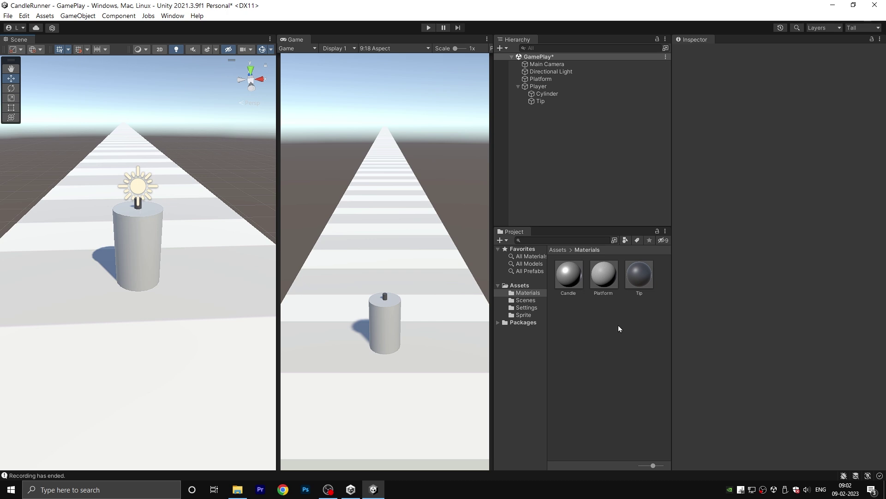
# Step: Return to the main Assets folder, collapse the Player in the hierarchy, and clear the selection
pyautogui.click(557, 250)
pyautogui.click(549, 87)
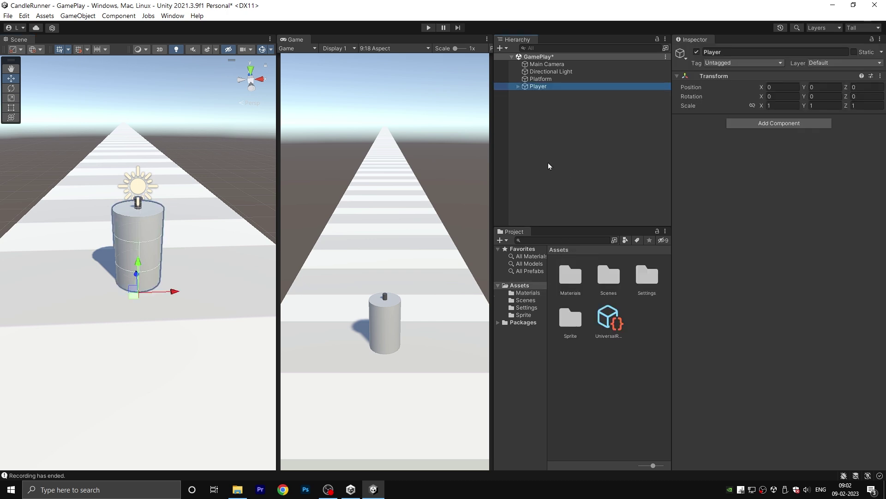
pyautogui.click(553, 133)
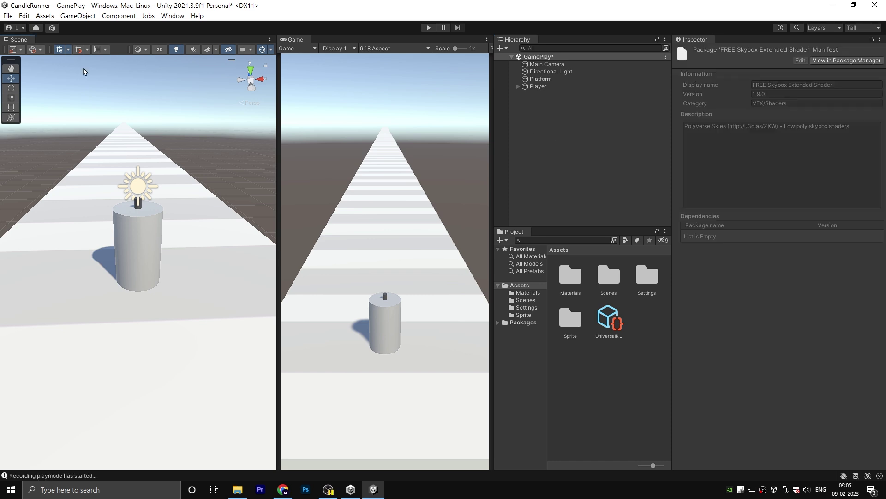
# Step: Find FREE Skybox Extended Shader on the Unity Asset Store website, open it in Unity, and import the complete package
pyautogui.click(172, 16)
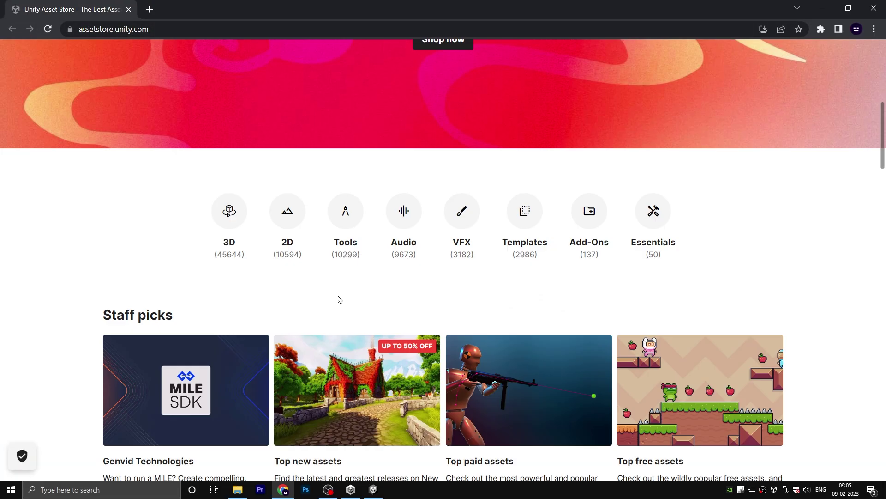
pyautogui.scroll(6, 336, 168)
pyautogui.click(280, 85)
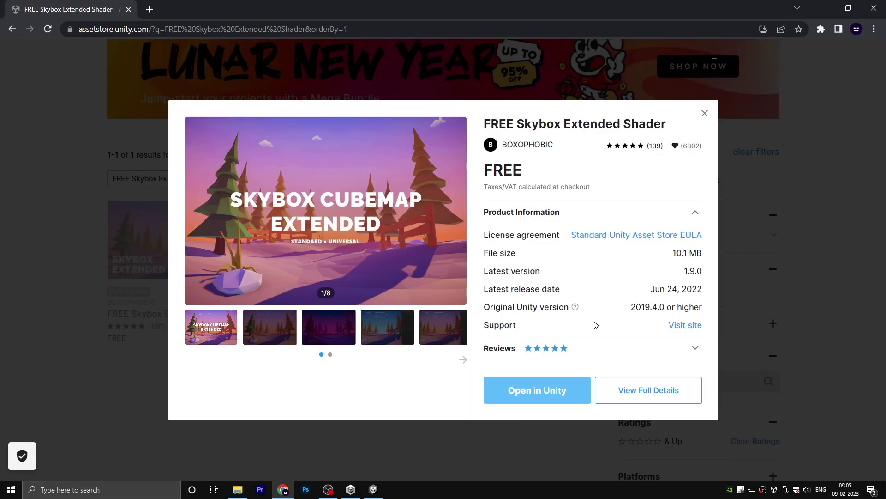
pyautogui.click(540, 394)
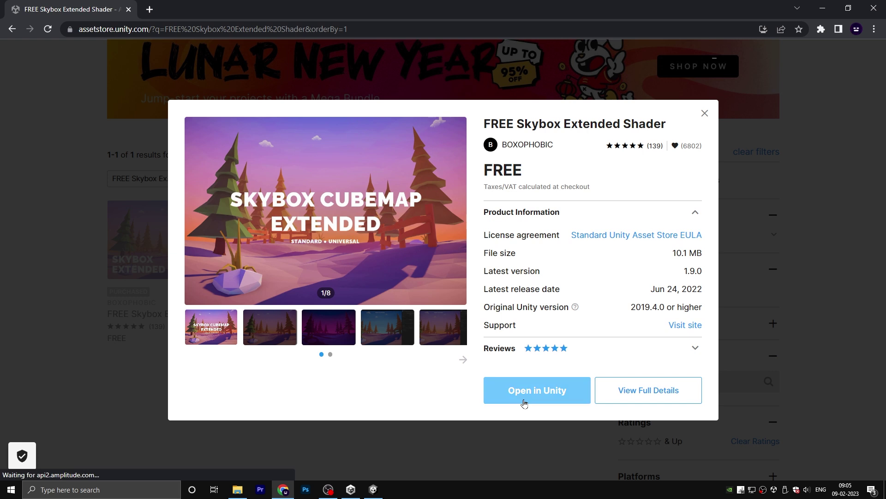
pyautogui.click(526, 203)
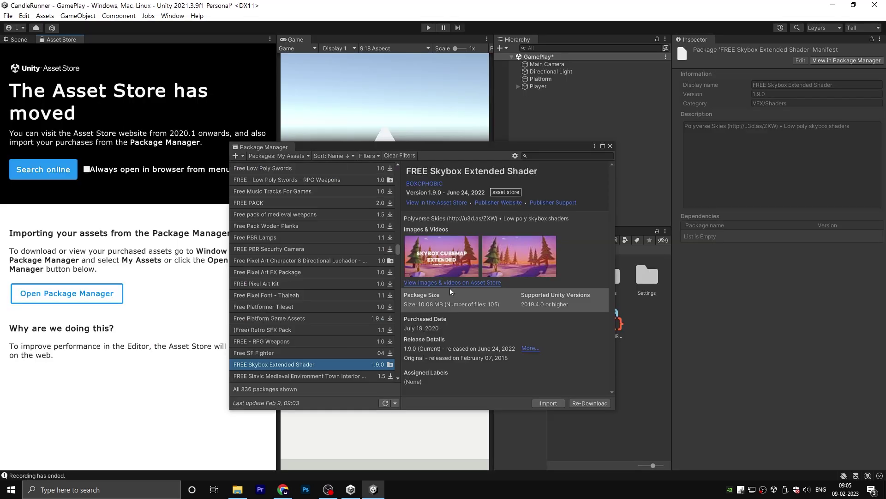
pyautogui.click(548, 403)
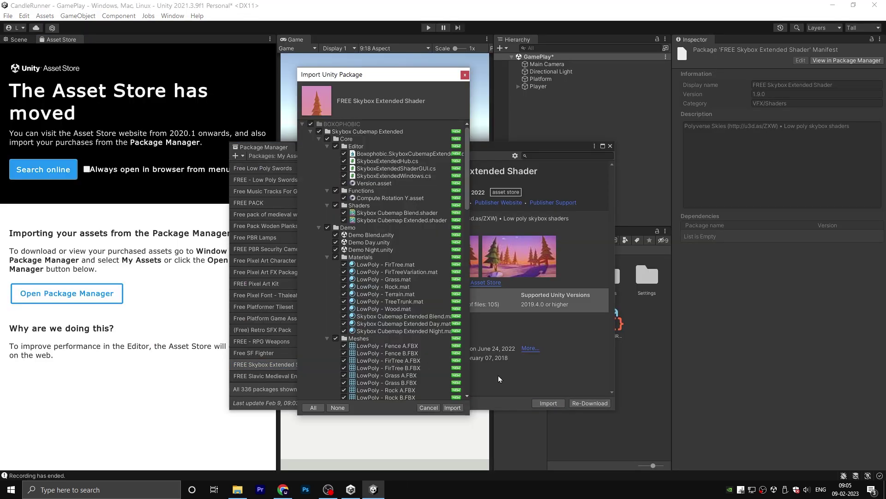
pyautogui.click(473, 415)
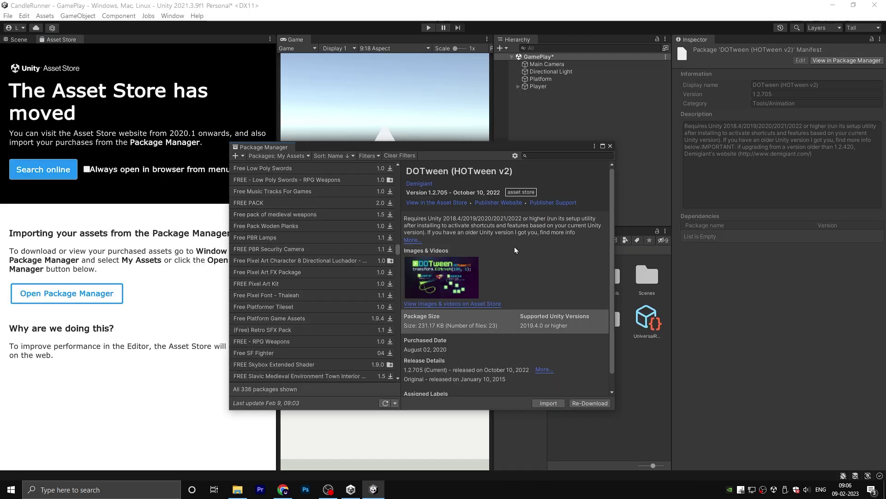
# Step: Import the DOTween (HOTween v2) package into the project
pyautogui.click(548, 403)
pyautogui.click(453, 408)
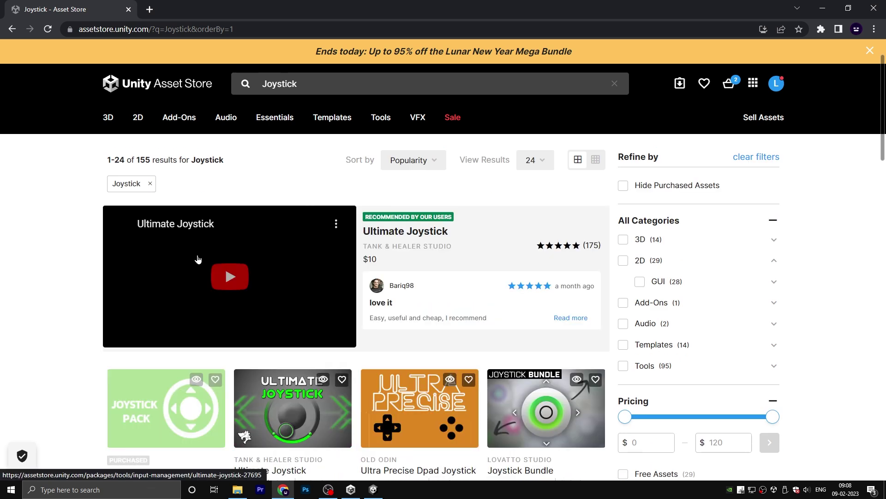
# Step: Open the free Joystick Pack from the Asset Store results in Unity and import the package into the project
pyautogui.scroll(-3, 194, 308)
pyautogui.click(194, 308)
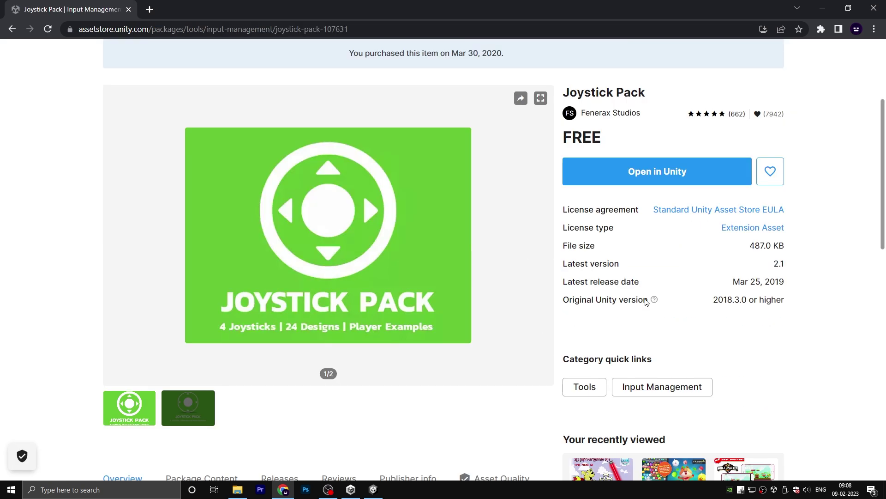
pyautogui.click(485, 287)
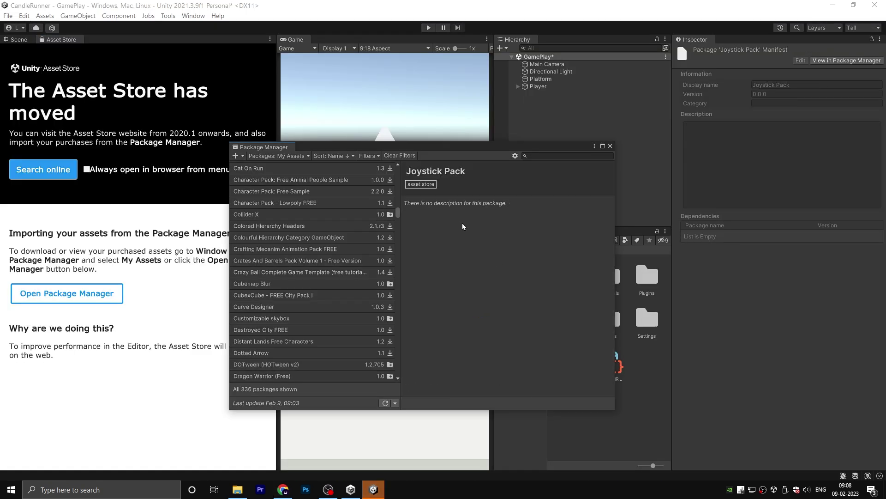
pyautogui.click(547, 403)
pyautogui.click(453, 407)
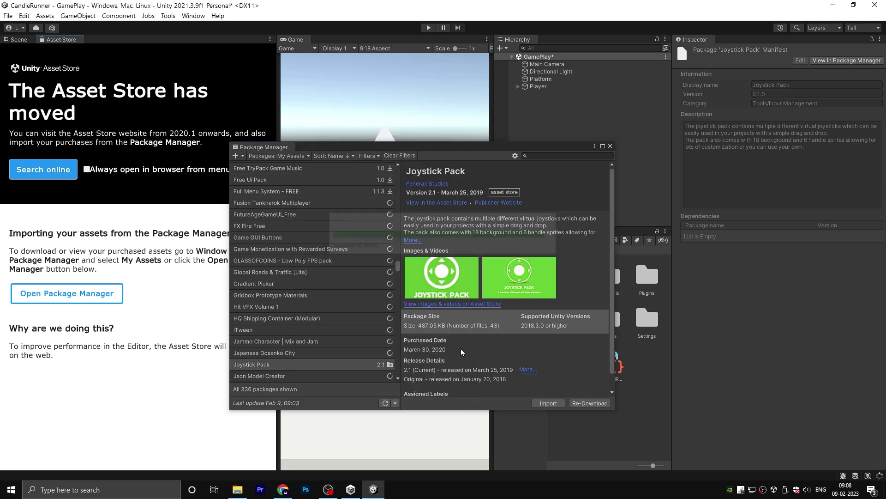
pyautogui.click(610, 146)
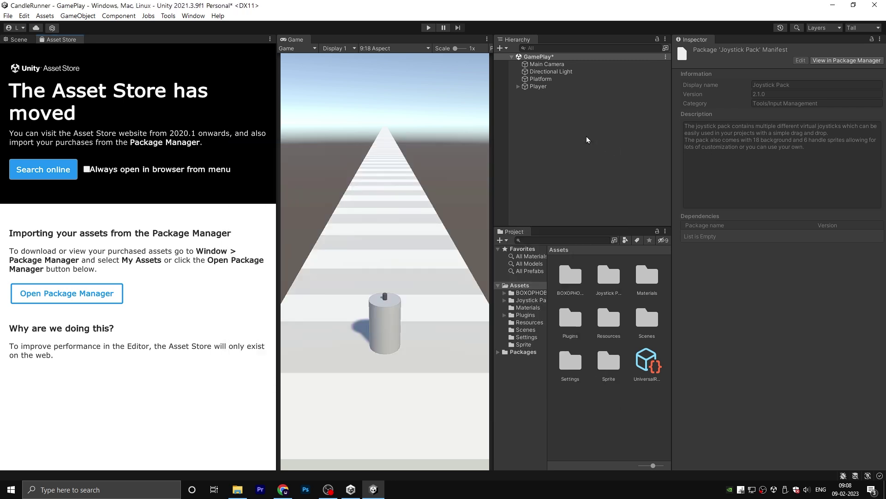
# Step: Close the Asset Store tab and orbit the Scene view around the candle and platform
pyautogui.rightClick(54, 44)
pyautogui.click(76, 55)
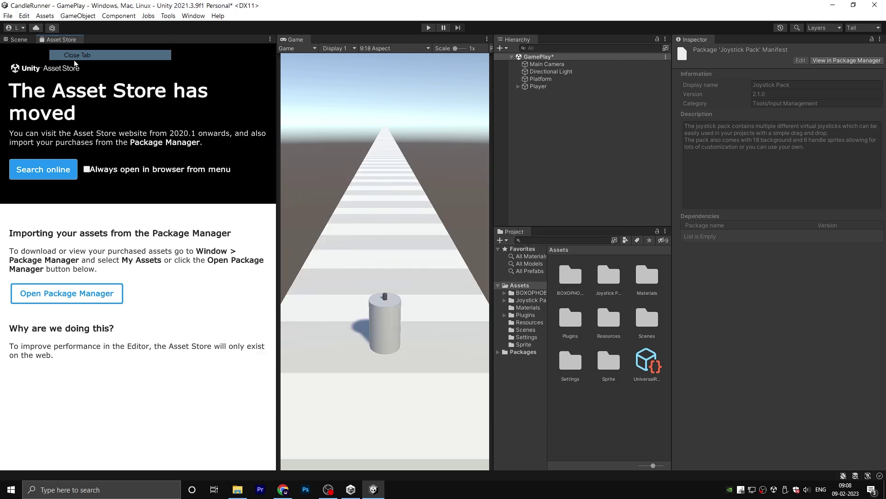
pyautogui.scroll(-15, 133, 248)
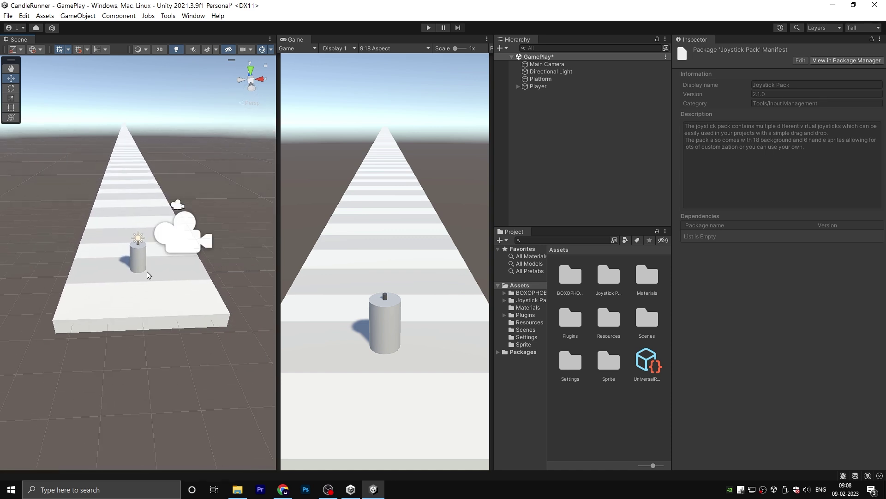
pyautogui.keyDown('alt'); pyautogui.moveTo(148, 276); pyautogui.dragTo(223, 303); pyautogui.keyUp('alt')
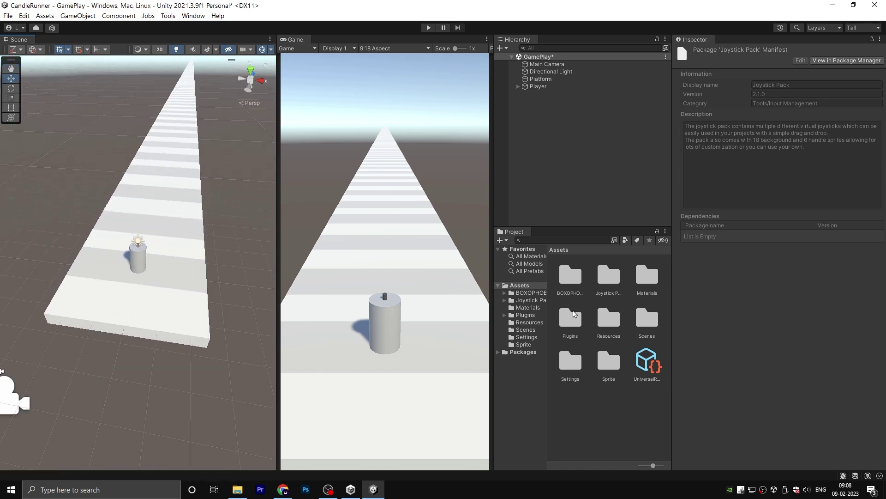
# Step: Move the BOXOPHOBIC and Joystick Pack folders from Assets into the Plugins folder
pyautogui.click(604, 281)
pyautogui.doubleClick(571, 318)
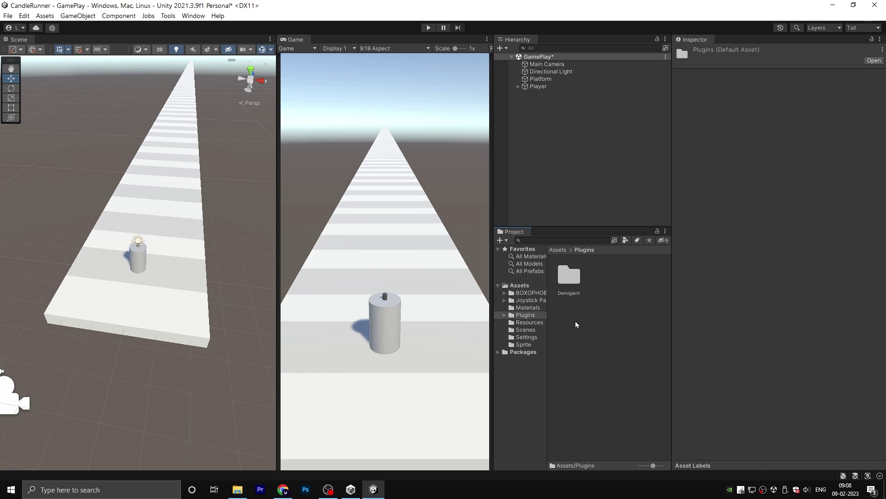
pyautogui.click(571, 275)
pyautogui.click(558, 250)
pyautogui.click(570, 275)
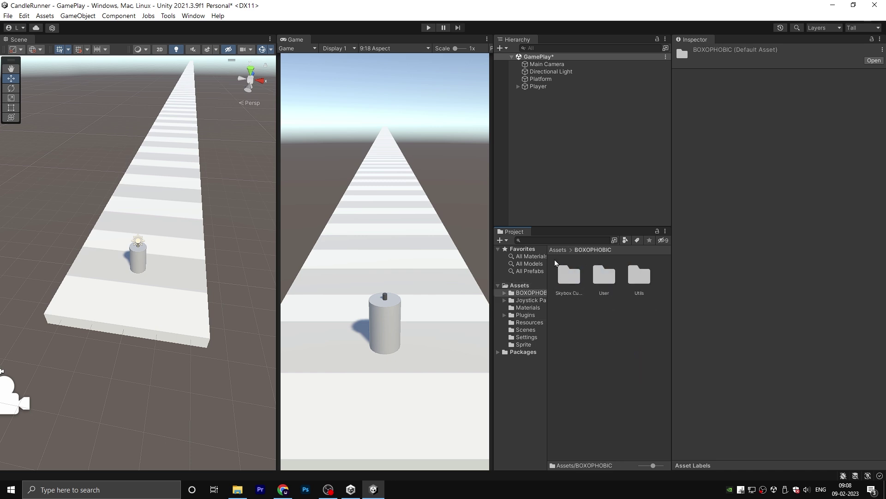
pyautogui.moveTo(583, 282); pyautogui.dragTo(574, 327)
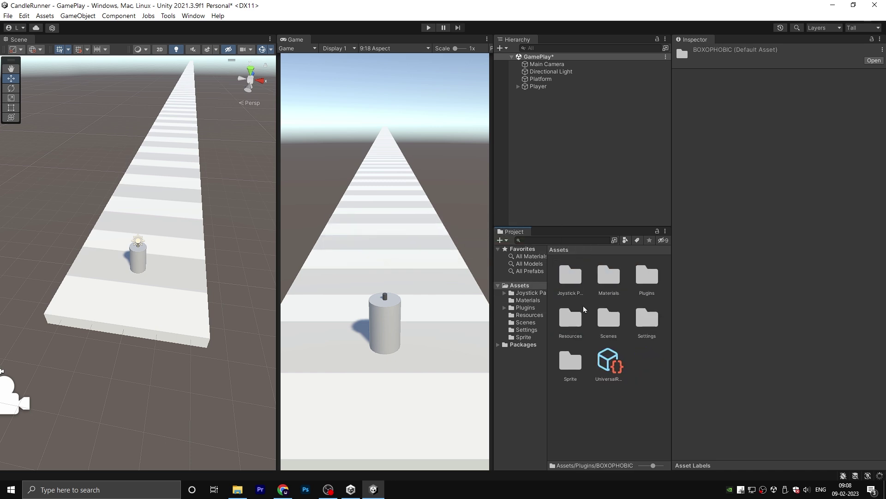
pyautogui.moveTo(571, 277); pyautogui.dragTo(648, 290)
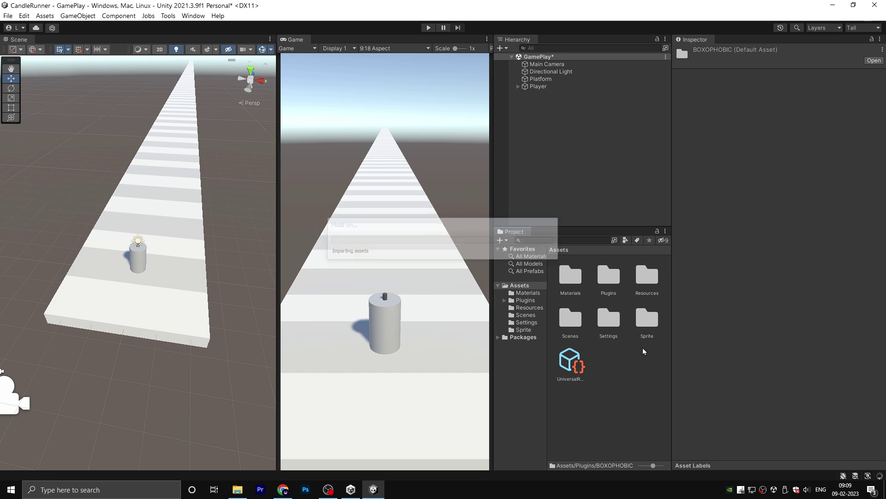
# Step: Apply the Skybox Cubemap Extended Blend material from BOXOPHOBIC's demo materials as the scene's skybox
pyautogui.doubleClick(609, 275)
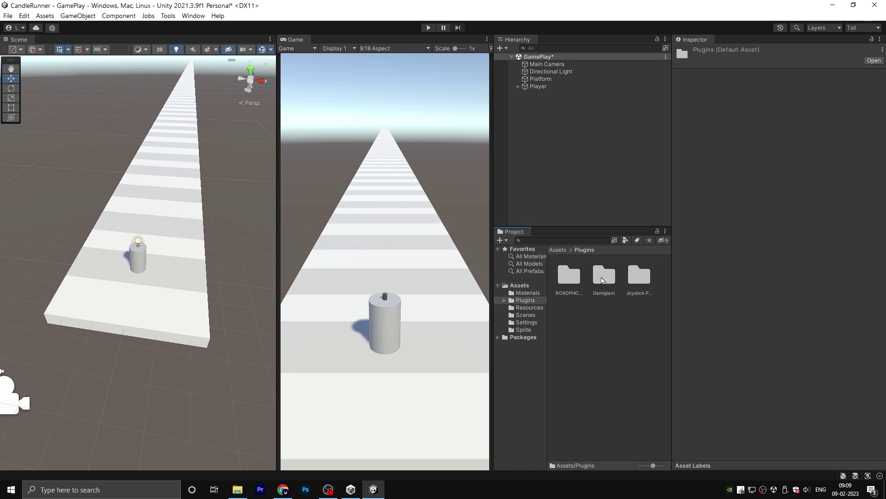
pyautogui.click(639, 275)
pyautogui.doubleClick(583, 282)
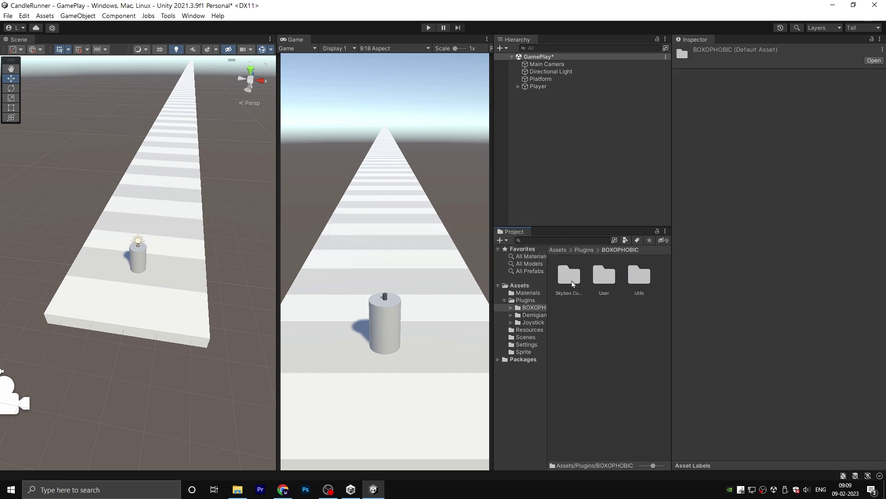
pyautogui.doubleClick(571, 277)
pyautogui.doubleClick(604, 277)
pyautogui.doubleClick(568, 279)
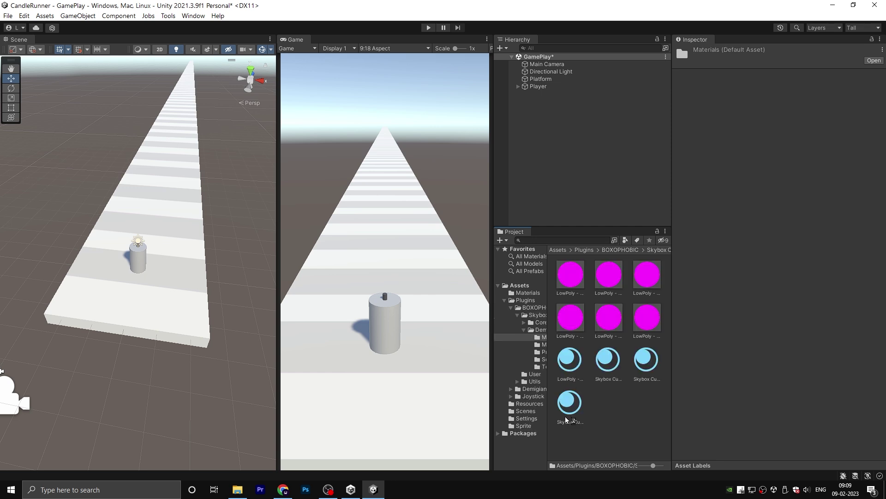
pyautogui.click(607, 367)
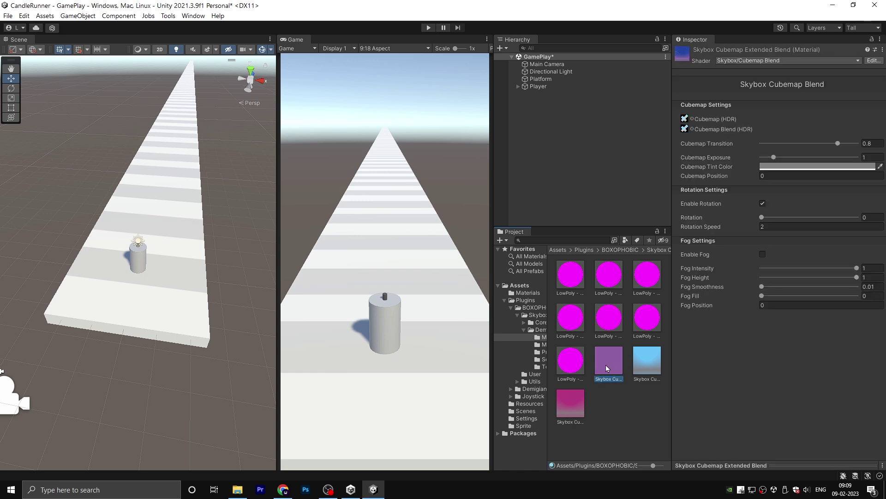
pyautogui.click(637, 358)
pyautogui.click(599, 358)
pyautogui.moveTo(606, 362); pyautogui.dragTo(265, 254)
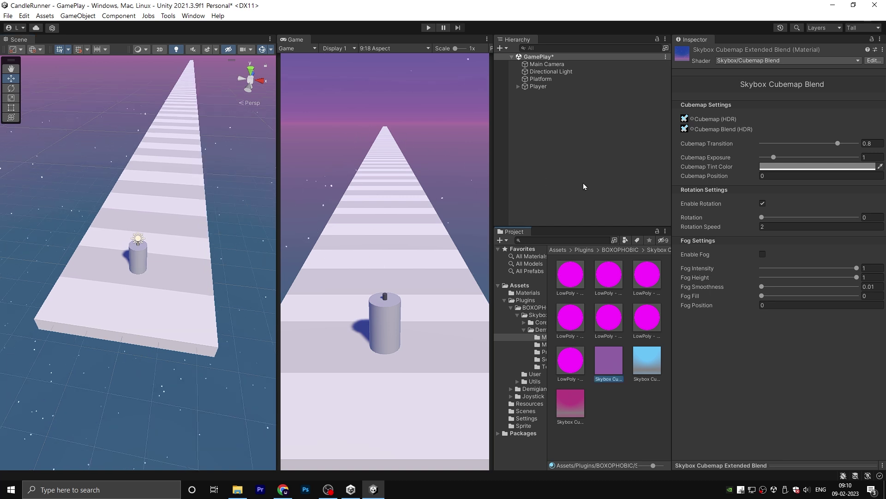
# Step: Disable the skybox material's rotation, set its Cubemap Exposure to 1.6, and set its Rotation Speed to 0
pyautogui.click(763, 204)
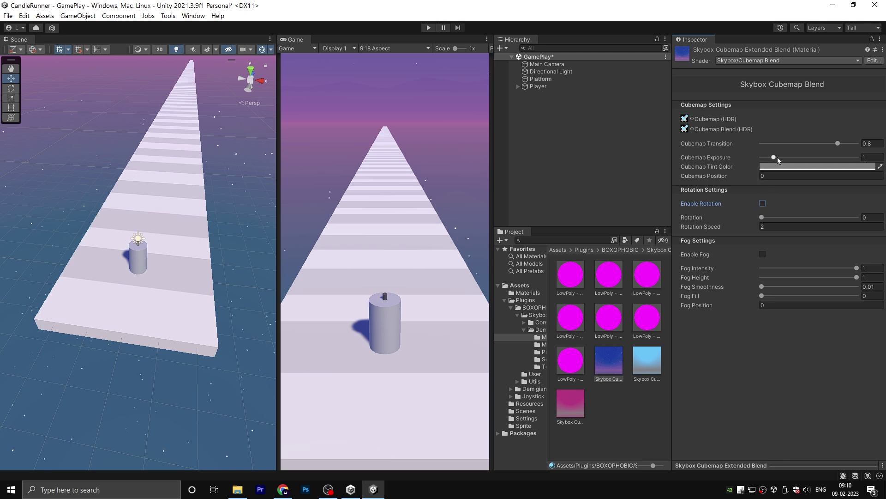
pyautogui.moveTo(777, 158)
pyautogui.mouseDown()
pyautogui.moveTo(801, 158)
pyautogui.moveTo(782, 162)
pyautogui.mouseUp()
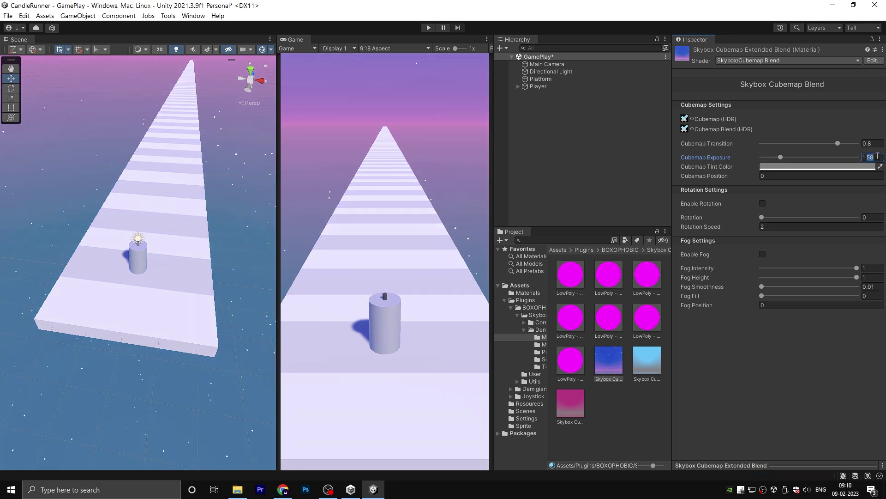
pyautogui.write('6')
pyautogui.moveTo(838, 143)
pyautogui.mouseDown()
pyautogui.moveTo(760, 145)
pyautogui.moveTo(838, 150)
pyautogui.mouseUp()
pyautogui.click(766, 226)
pyautogui.write('0')
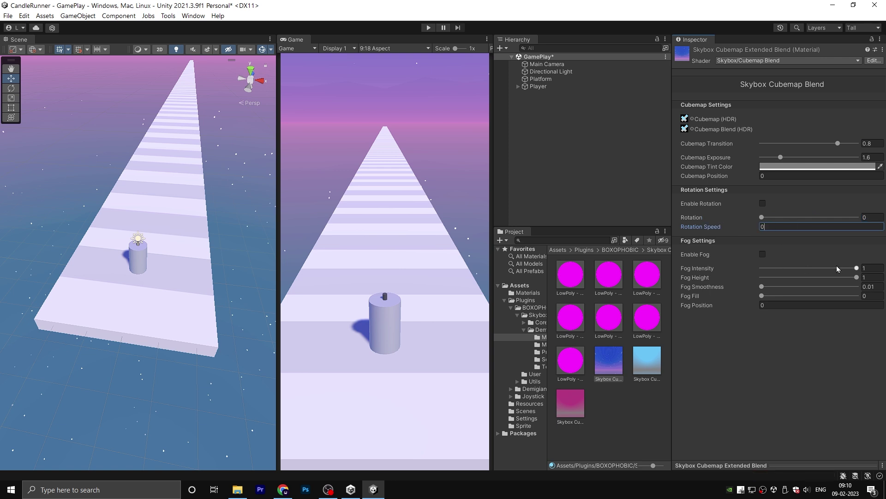
pyautogui.click(761, 287)
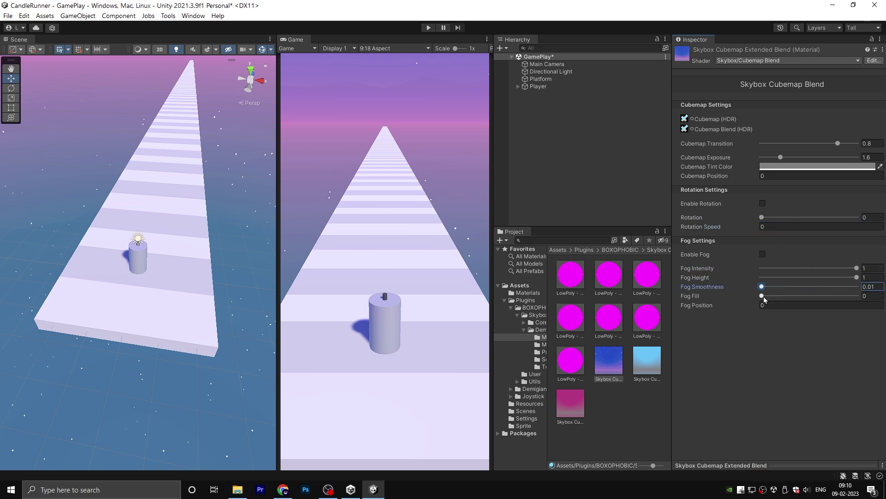
pyautogui.click(774, 306)
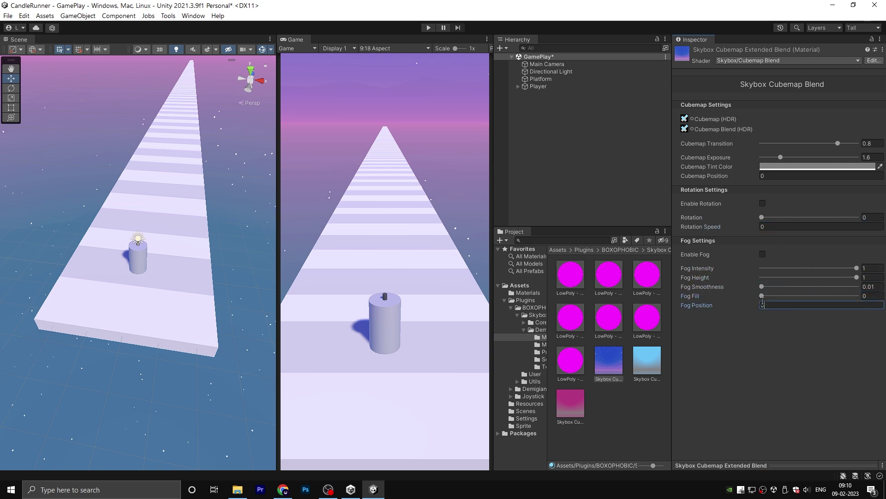
# Step: Return to the main Assets folder and create a new folder named Script
pyautogui.click(619, 420)
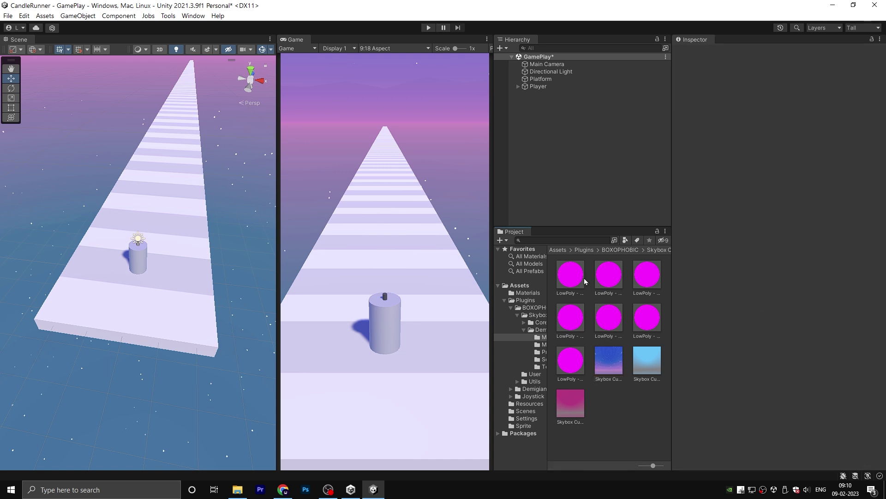
pyautogui.click(558, 250)
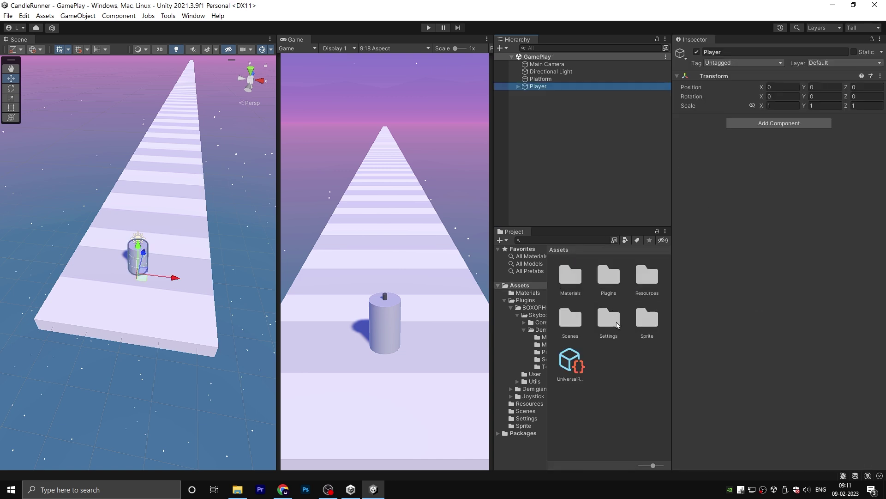
pyautogui.rightClick(603, 376)
pyautogui.moveTo(618, 114)
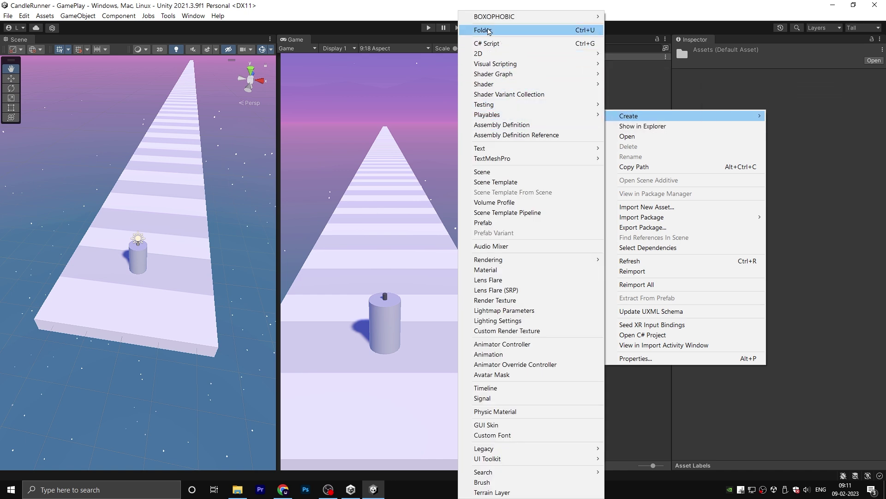
pyautogui.click(489, 30)
pyautogui.press('BackSpace')
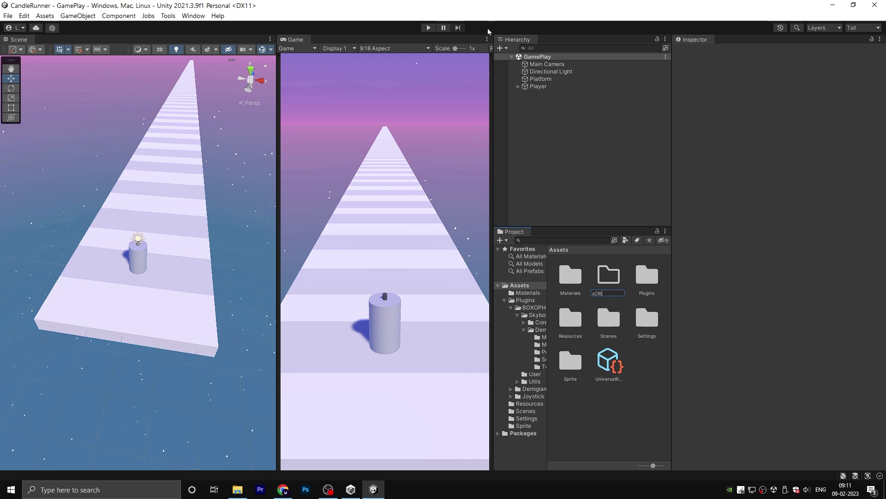
pyautogui.write('Script')
pyautogui.press('Return')
# Step: Create a C# script named Player inside the Script folder
pyautogui.doubleClick(609, 318)
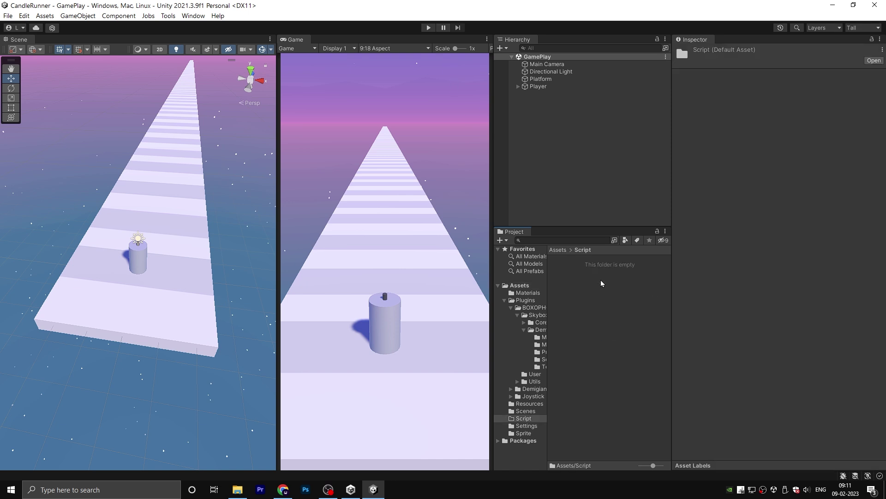
pyautogui.rightClick(598, 323)
pyautogui.moveTo(623, 70)
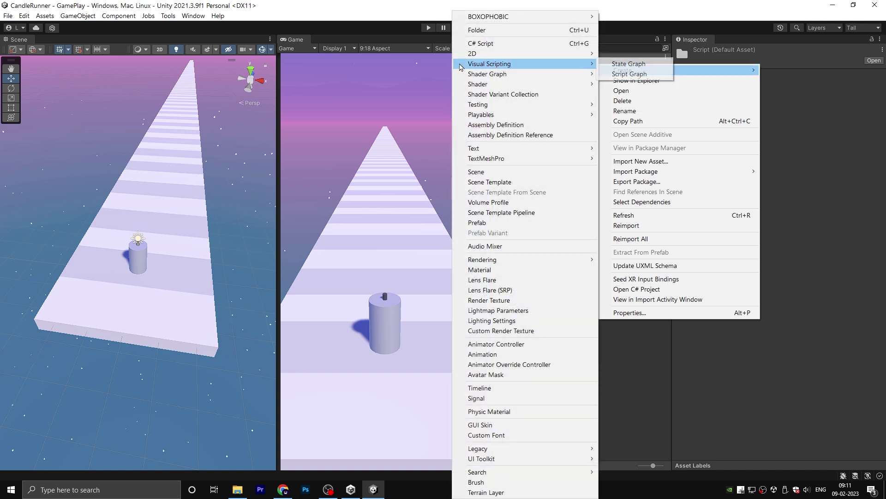
pyautogui.click(505, 42)
pyautogui.write('Player')
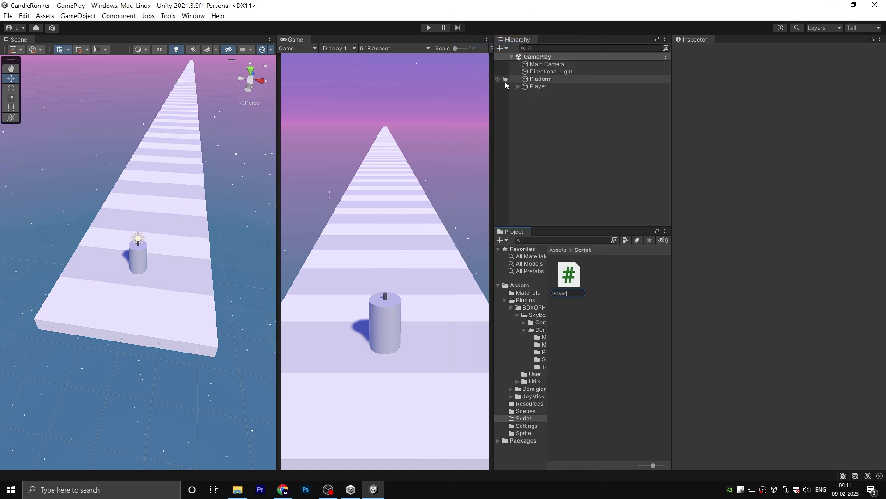
pyautogui.press('Return')
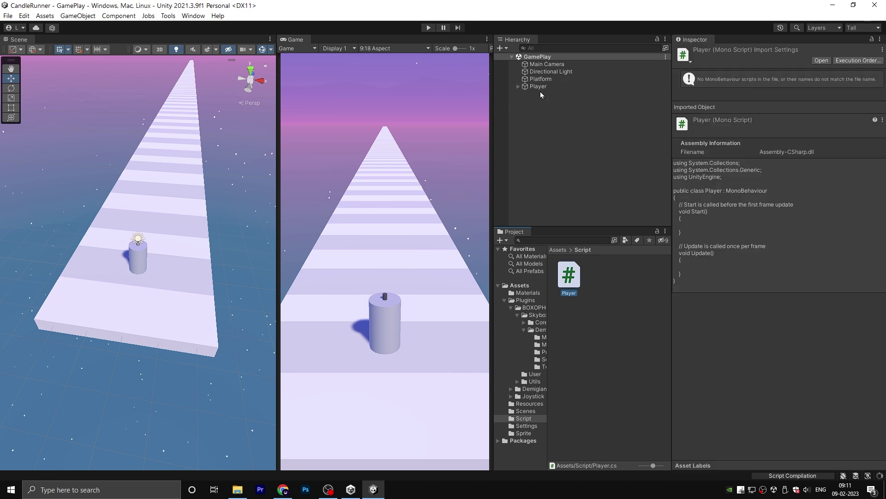
# Step: Attach the Player script to the Player object and open the script in Visual Studio
pyautogui.click(529, 86)
pyautogui.moveTo(573, 283); pyautogui.dragTo(739, 146)
pyautogui.doubleClick(785, 130)
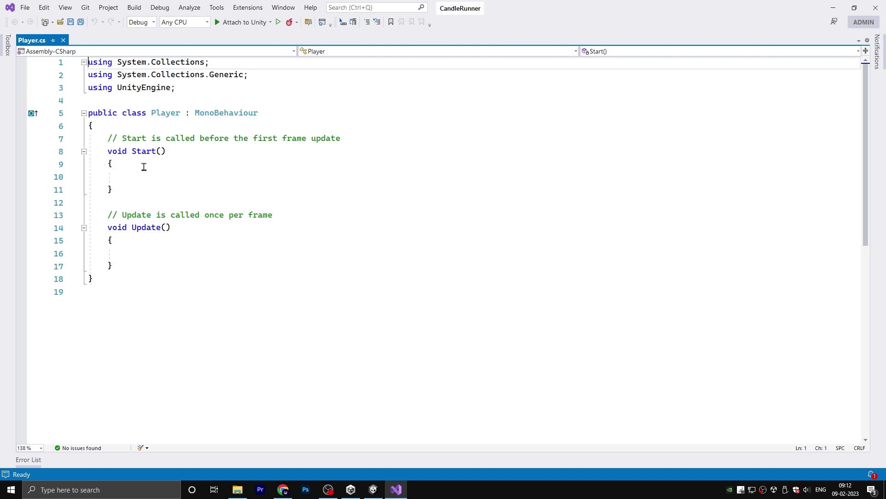
# Step: Replace the default Start and Update methods in the Player class with an empty private void Update method
pyautogui.moveTo(110, 140); pyautogui.dragTo(214, 263)
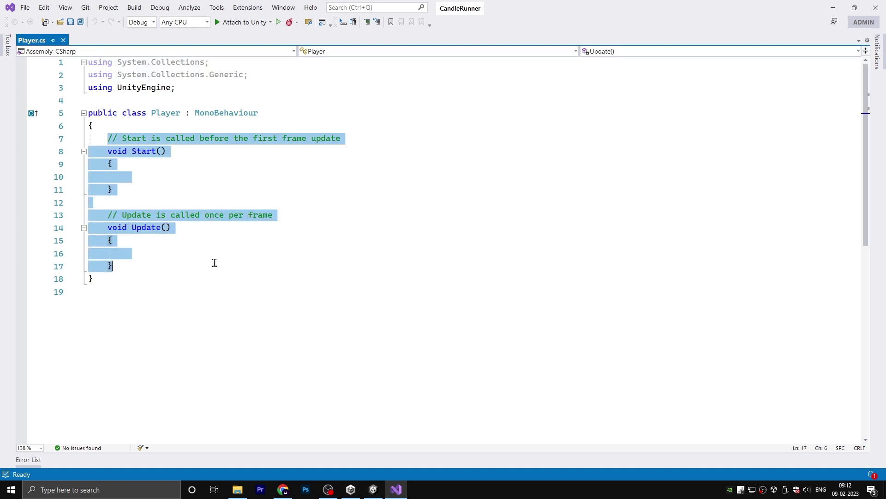
pyautogui.press('BackSpace')
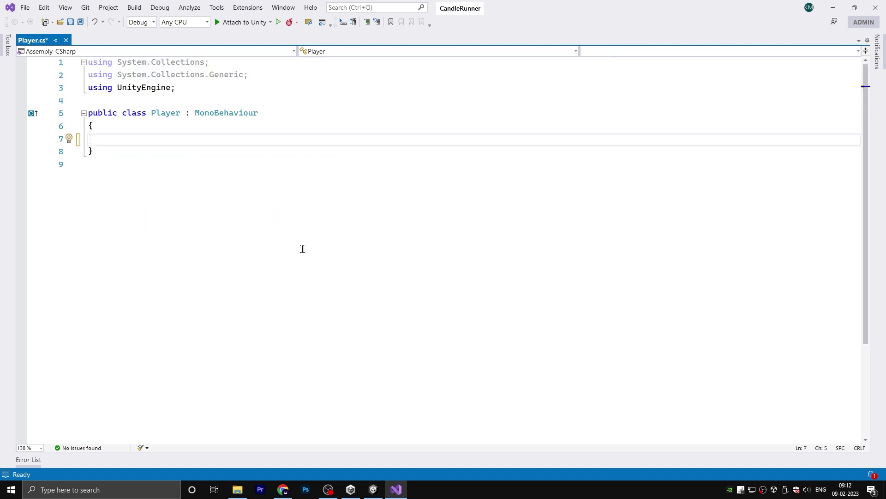
pyautogui.write('private void Up')
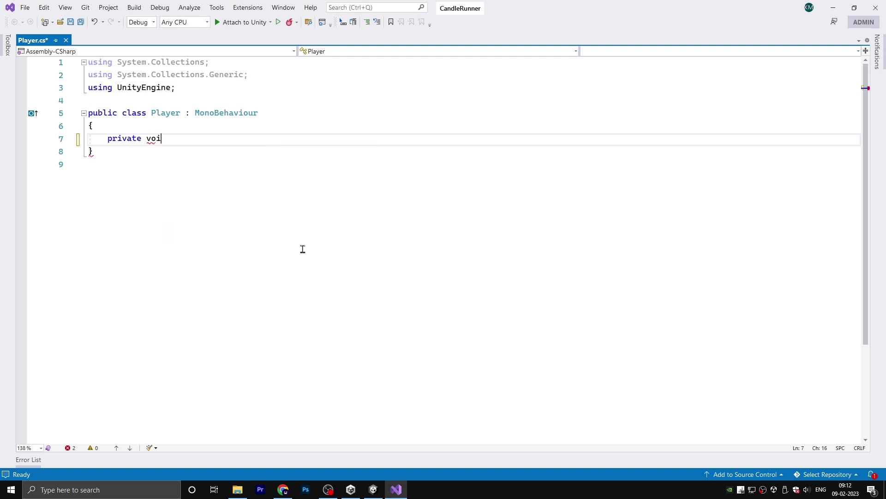
pyautogui.write('date')
pyautogui.press('Return')
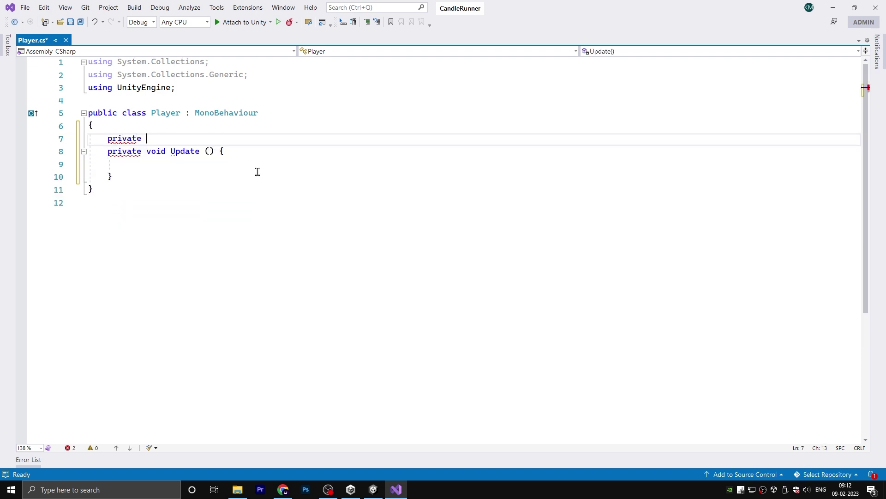
# Step: Declare a private Rigidbody field named rb above Update in the Player class, leaving blank lines after it
pyautogui.write('Rigidbody')
pyautogui.press('Tab')
pyautogui.press('Return')
pyautogui.press('Return')
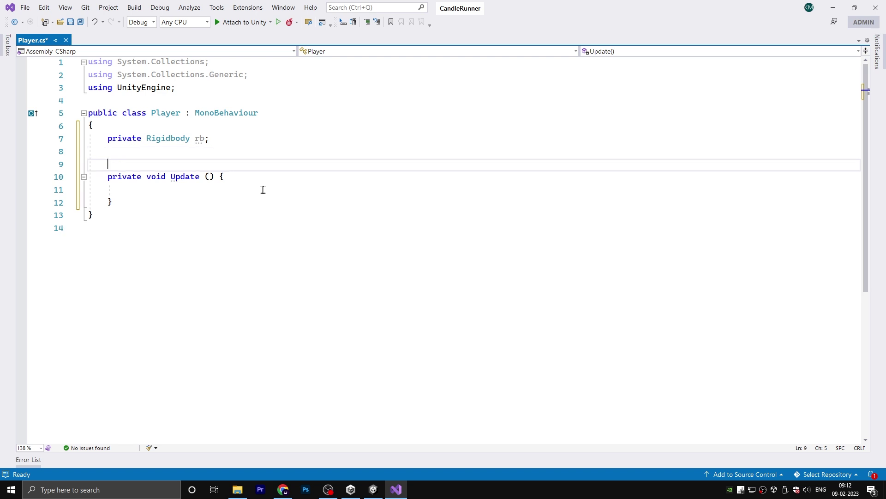
# Step: Add a private void Awake method above Update that assigns GetComponent<Rigidbody> () to rb, and save the script
pyautogui.write('private void Awak')
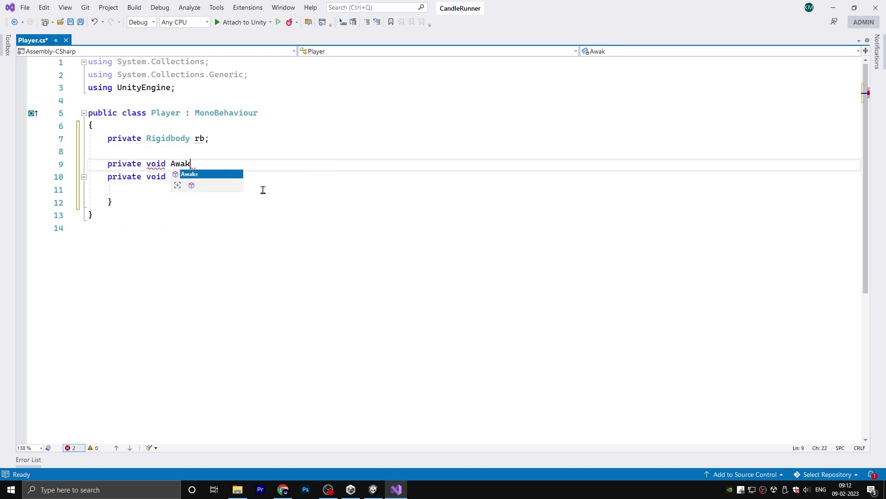
pyautogui.write('e () {')
pyautogui.press('Return')
pyautogui.write('rb = GetComponent<rigi>')
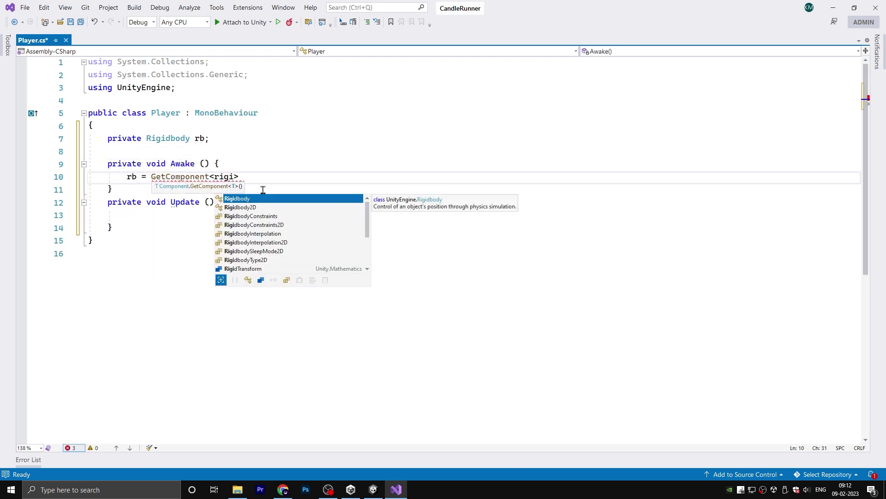
pyautogui.press('Tab')
pyautogui.write('> ();')
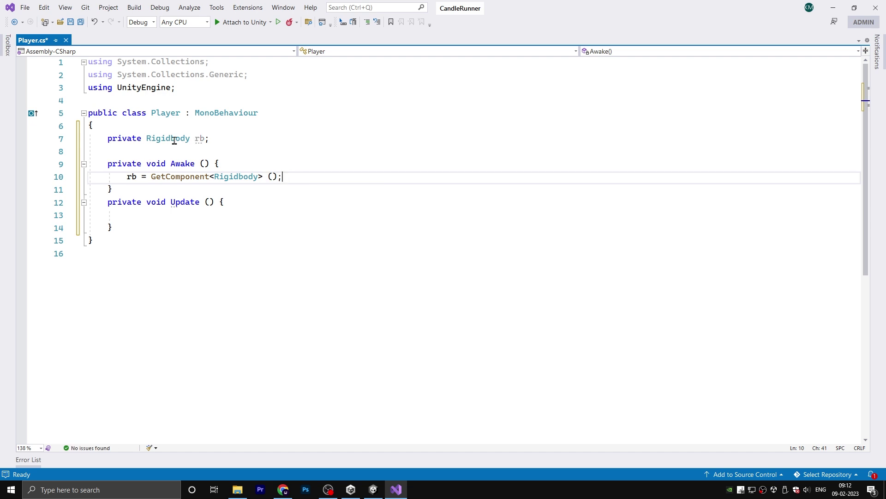
pyautogui.click(81, 26)
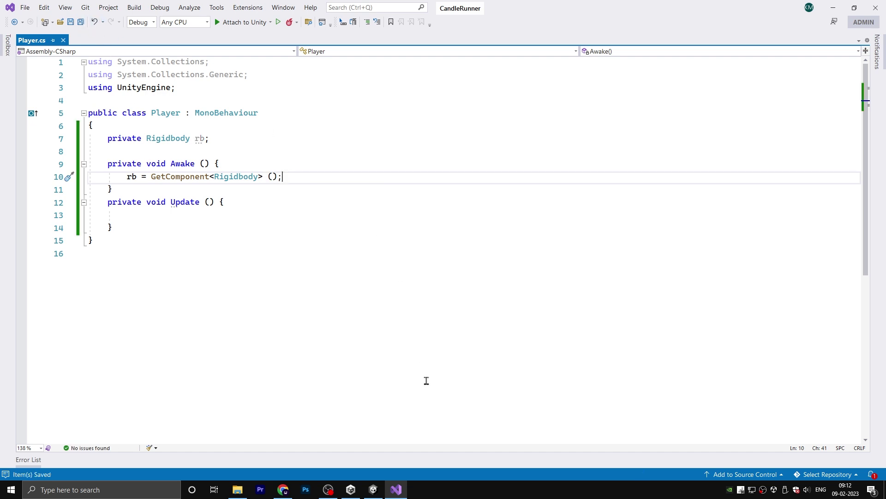
# Step: Switch to Unity, add a Rigidbody component to the Player object, and freeze its rotation in the constraints
pyautogui.click(373, 489)
pyautogui.click(762, 148)
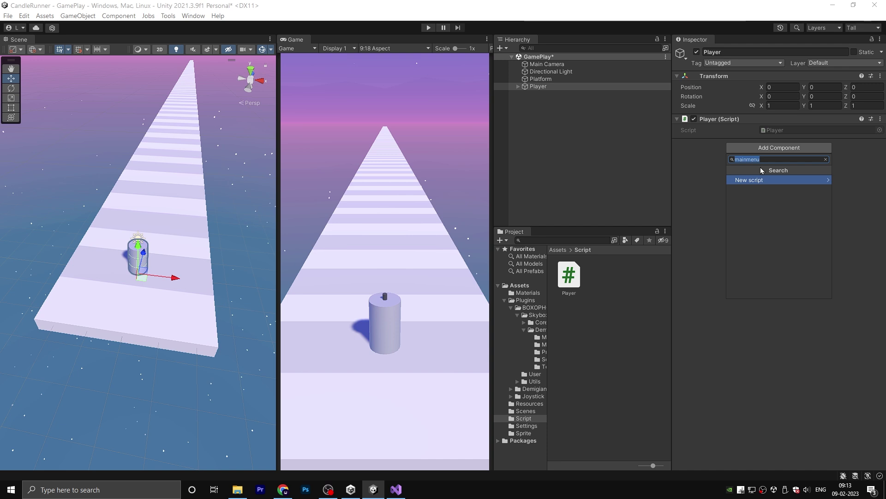
pyautogui.write('rigi')
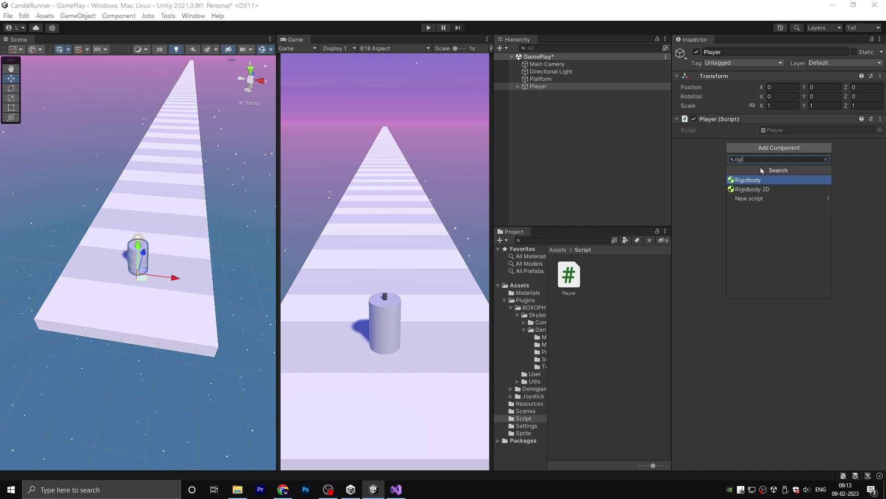
pyautogui.press('Return')
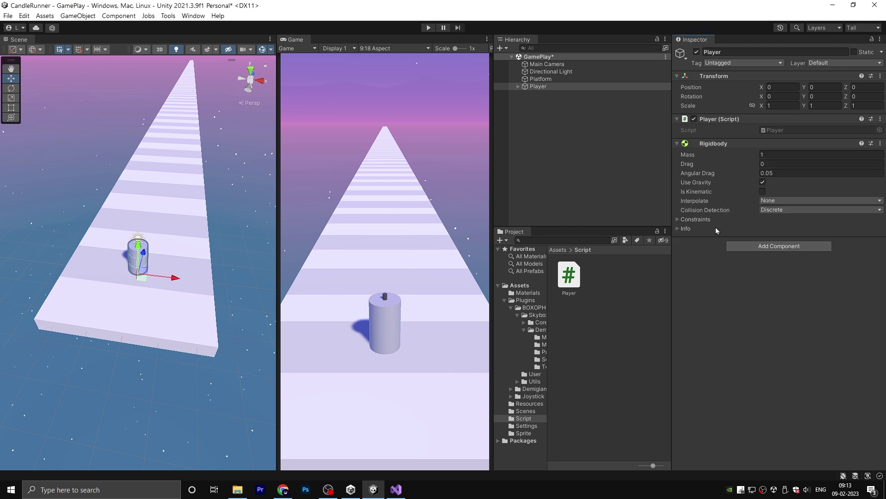
pyautogui.click(678, 220)
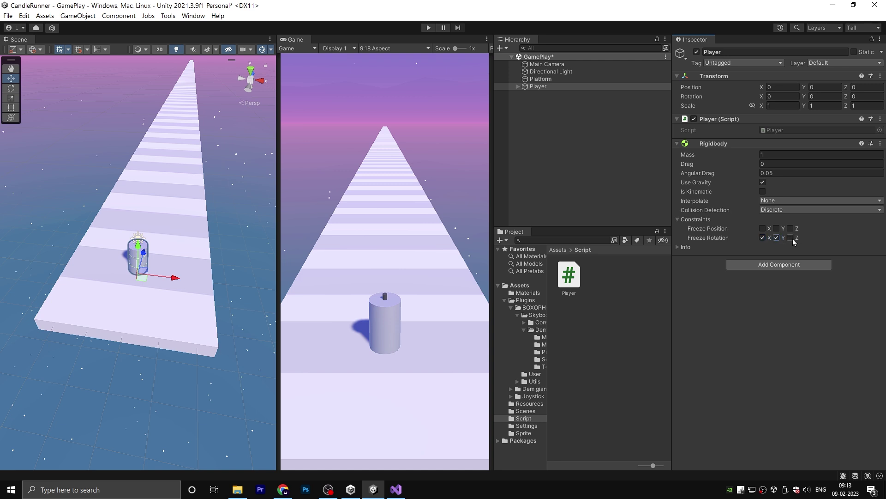
pyautogui.click(735, 145)
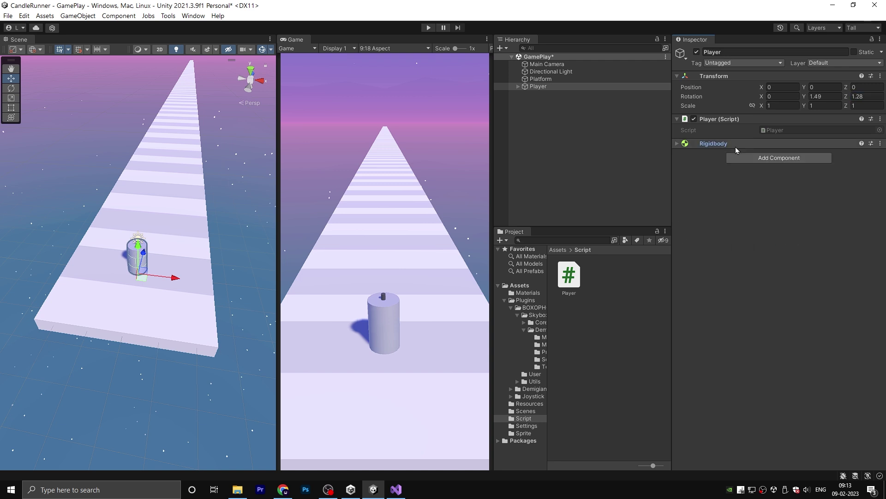
# Step: Return to the Player script in Visual Studio and declare a serialized private Joystick field named joystick below rb
pyautogui.click(771, 129)
pyautogui.hotkey('alt', 'Tab')
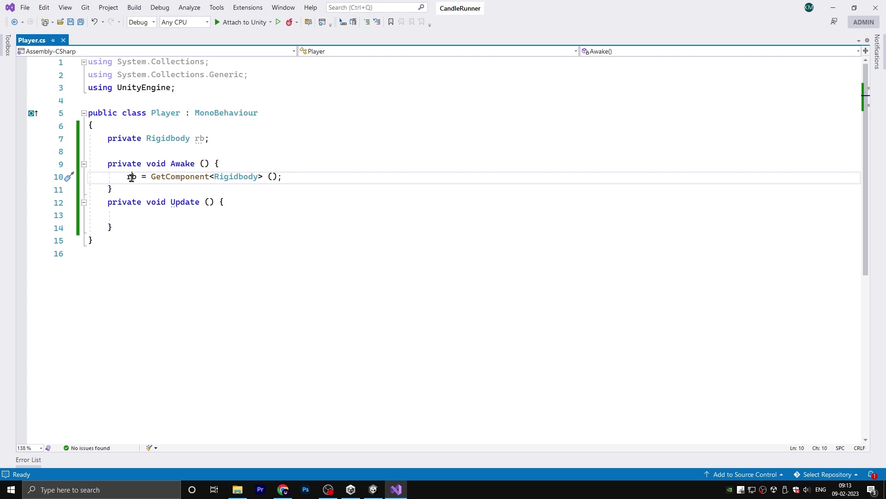
pyautogui.moveTo(131, 177); pyautogui.dragTo(128, 178)
pyautogui.moveTo(280, 184); pyautogui.dragTo(148, 179)
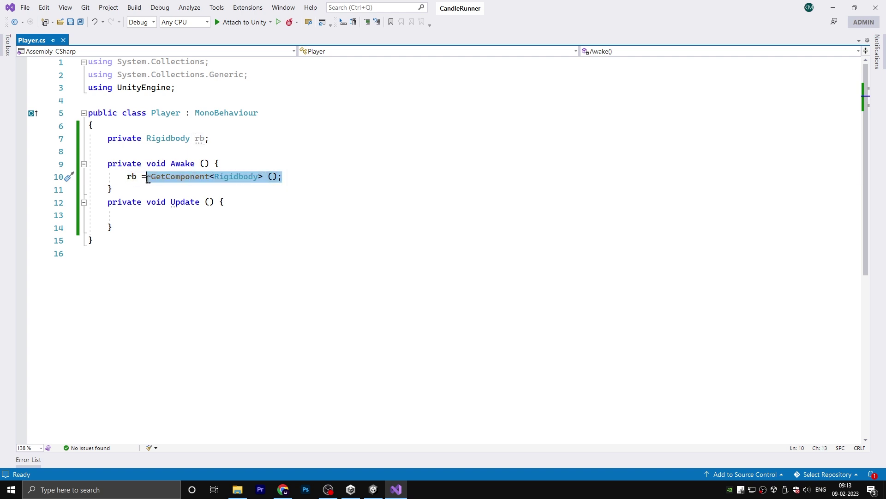
pyautogui.click(309, 180)
pyautogui.click(220, 138)
pyautogui.press('Return')
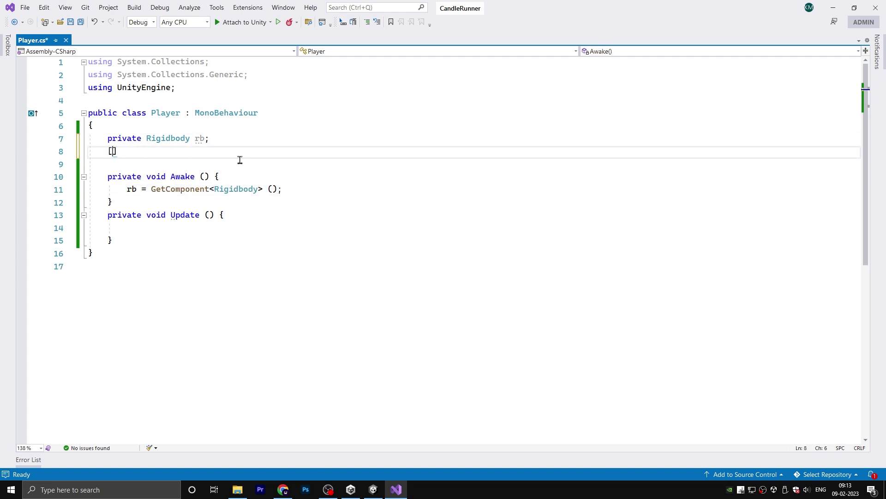
pyautogui.write('[SerializeField] private J')
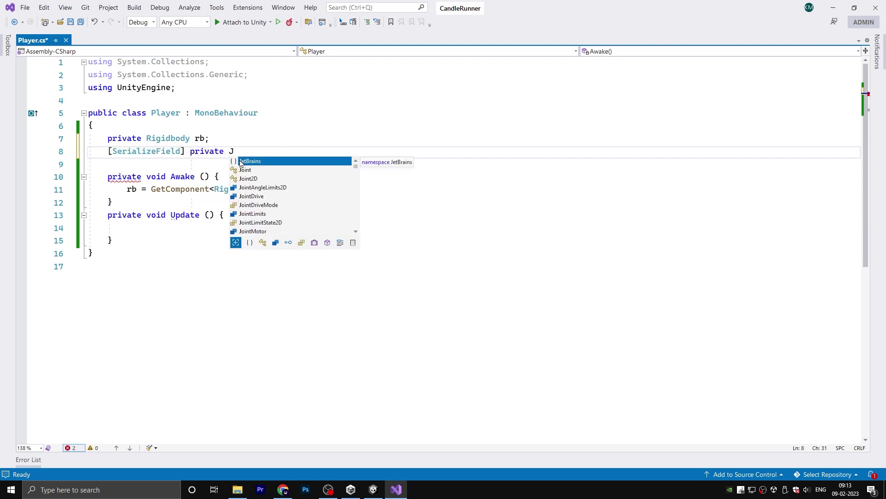
pyautogui.write('oystick joystick;')
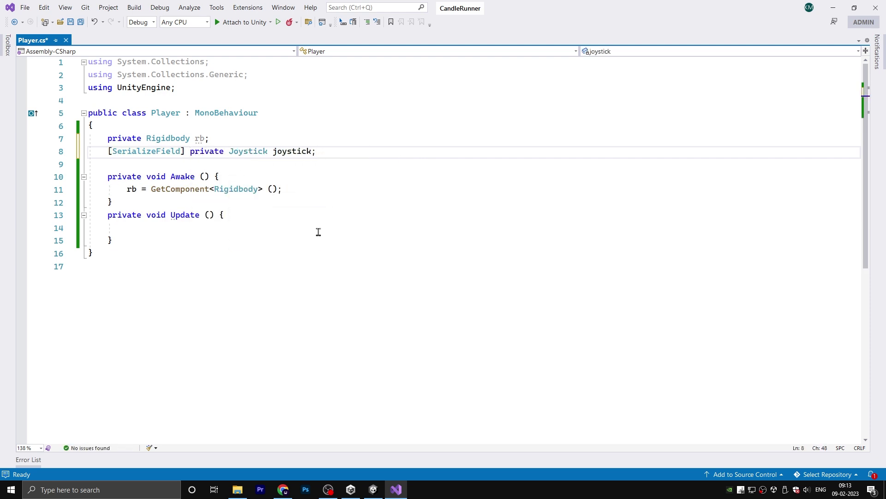
# Step: Declare serialized private float fields forwardSpeed and leftRightSpeed below the joystick field, separated from it by a blank line
pyautogui.press('Return')
pyautogui.write('[ser')
pyautogui.press('Tab')
pyautogui.write('] private float ')
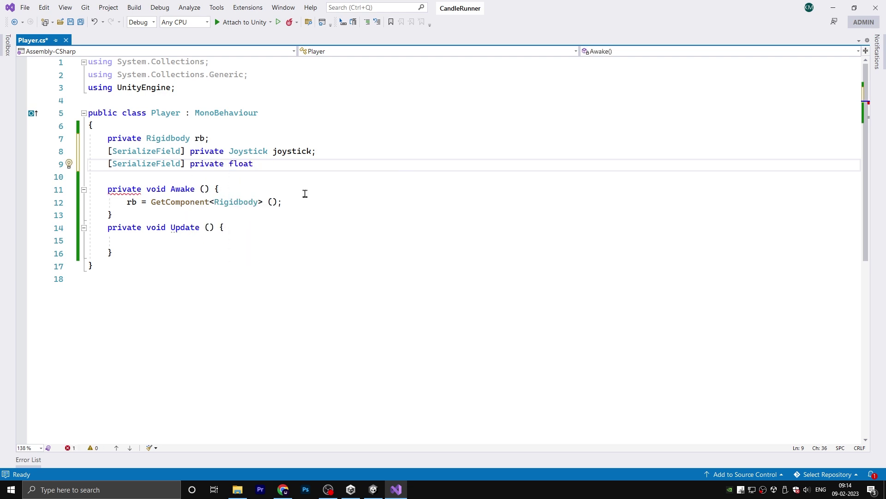
pyautogui.write('forwardSpeed;')
pyautogui.hotkey('ctrl', 'd')
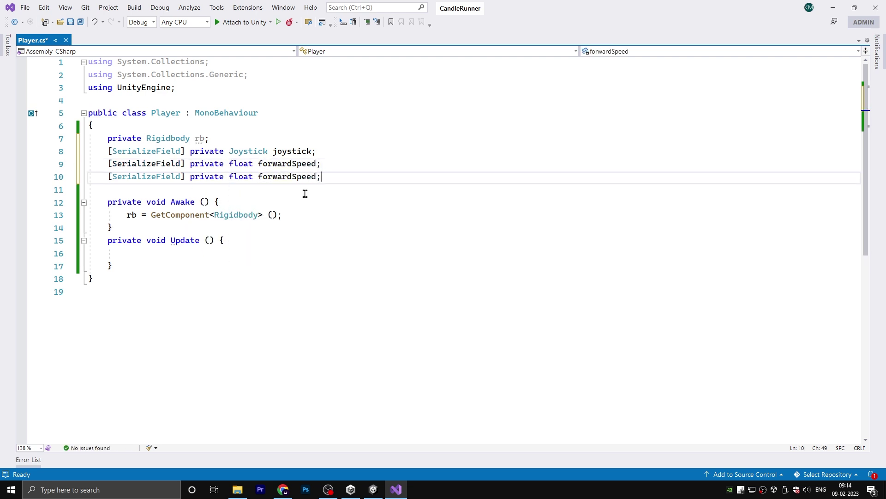
pyautogui.doubleClick(283, 177)
pyautogui.write('leftRightS')
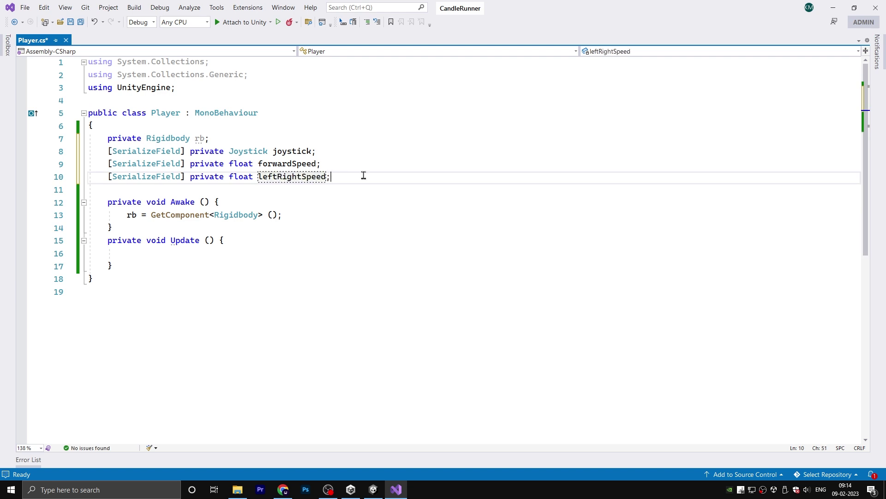
pyautogui.click(342, 152)
pyautogui.press('Return')
# Step: In Update, set rb.velocity to new Vector3 (joystick.Horizontal * leftRightSpeed * Time.deltaTime, rb.velocity.y, forwardSpeed * Time.deltaTime) and save the script
pyautogui.click(206, 265)
pyautogui.write('rb.')
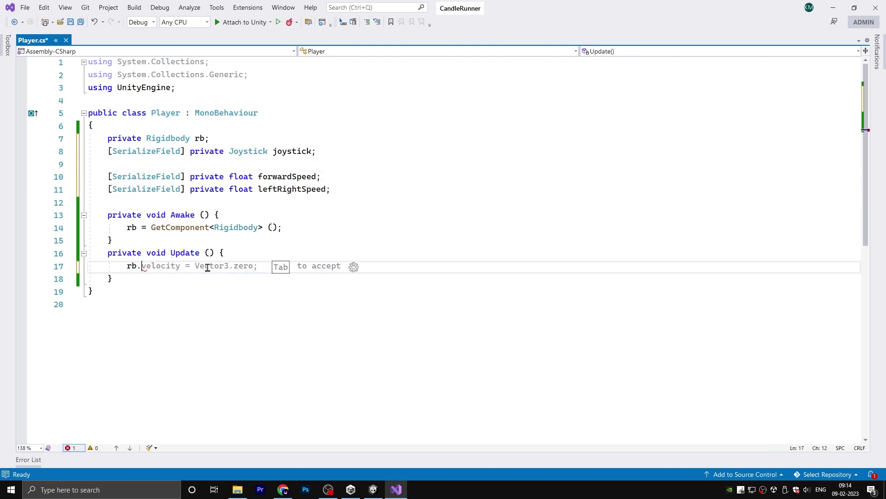
pyautogui.write('velocity = new Vector3')
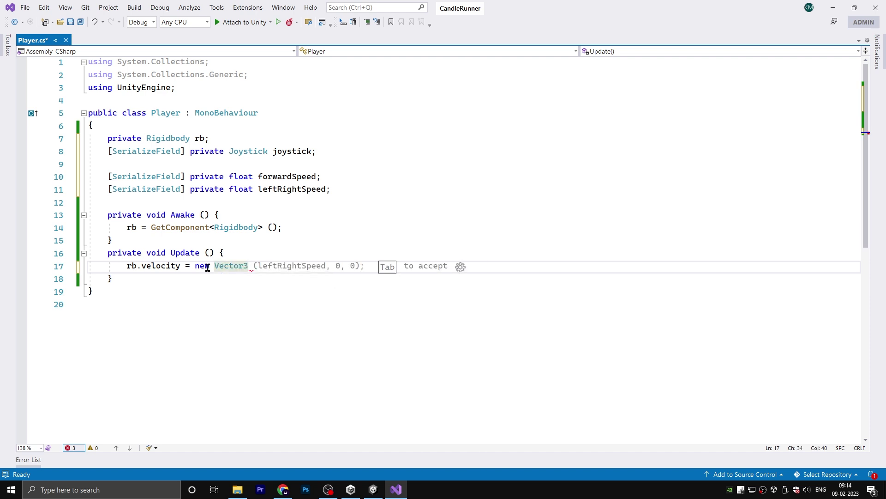
pyautogui.write(' (joystick.Horizontal ')
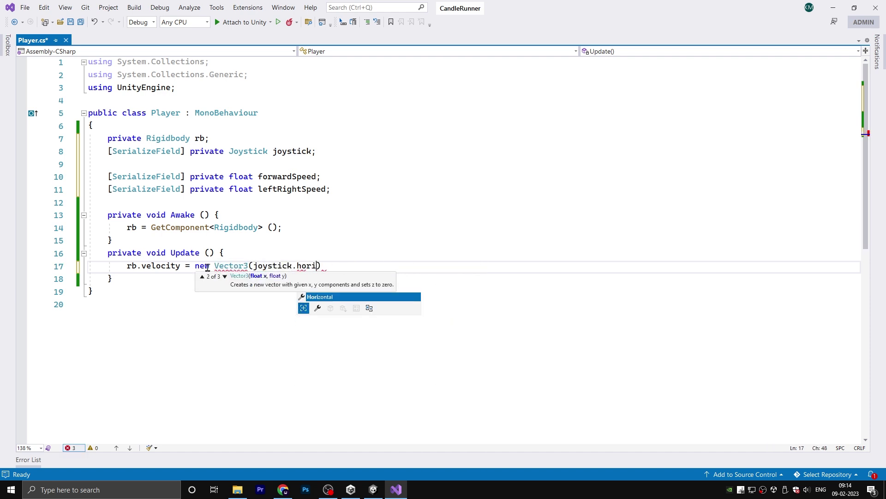
pyautogui.write('* leftRightSpeed * ')
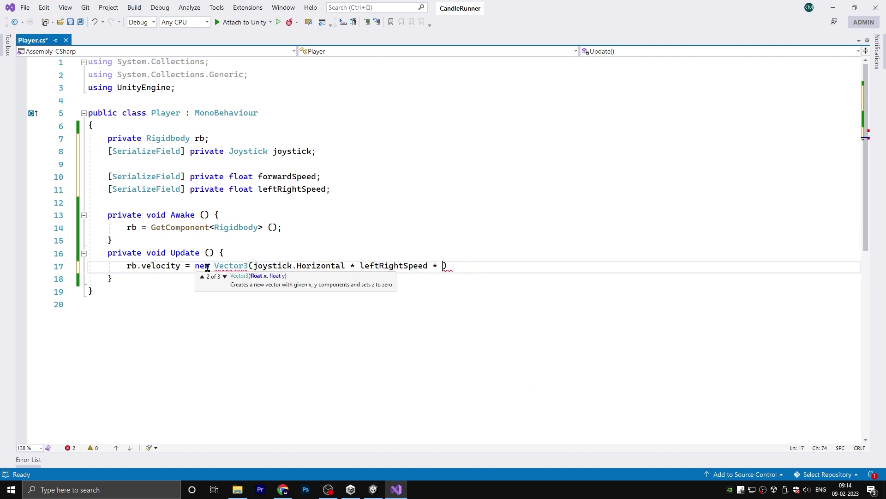
pyautogui.write('Time.deltaTime, );')
pyautogui.press('Left')
pyautogui.press('Left')
pyautogui.write(', ')
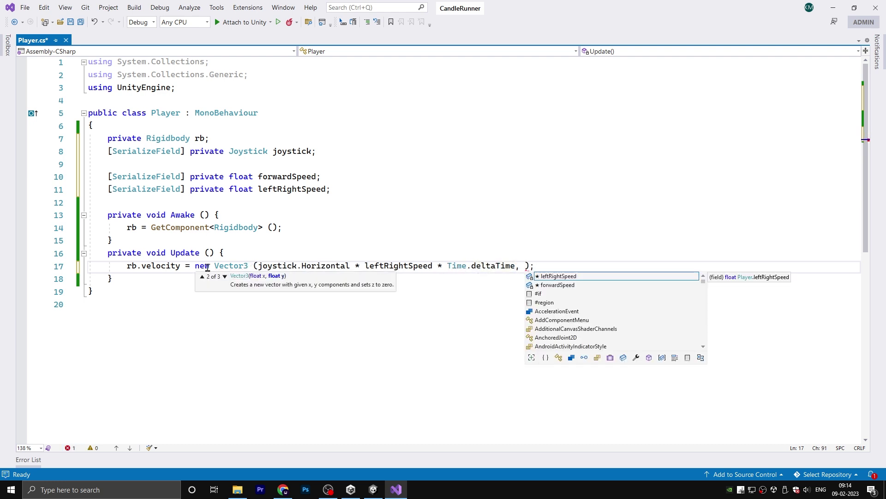
pyautogui.write('rb.velocity.y, ')
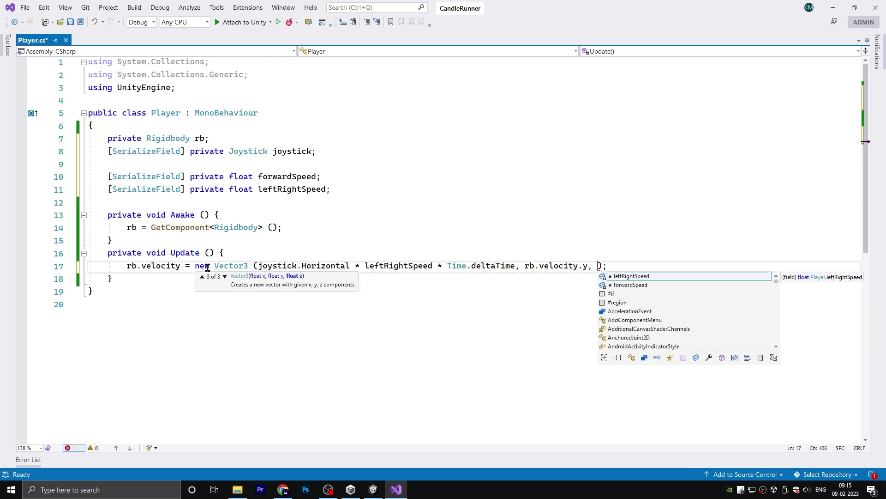
pyautogui.write('forwardSpeed * Time')
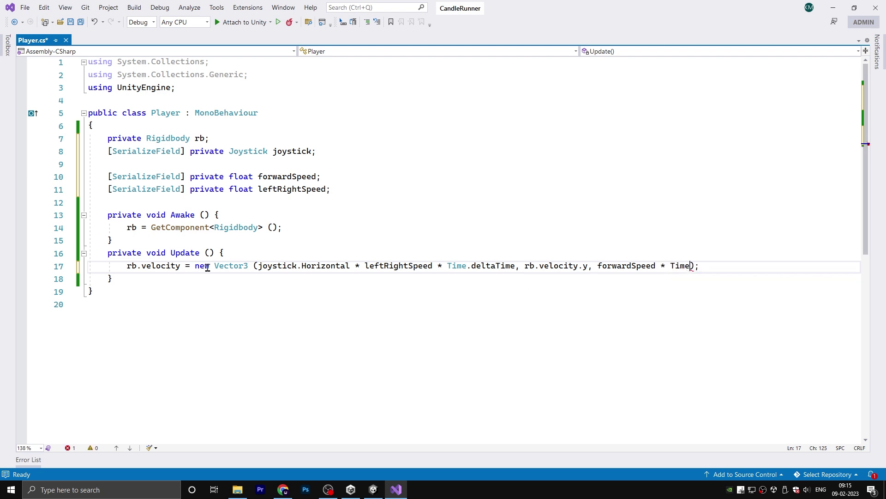
pyautogui.write('.deltaTime')
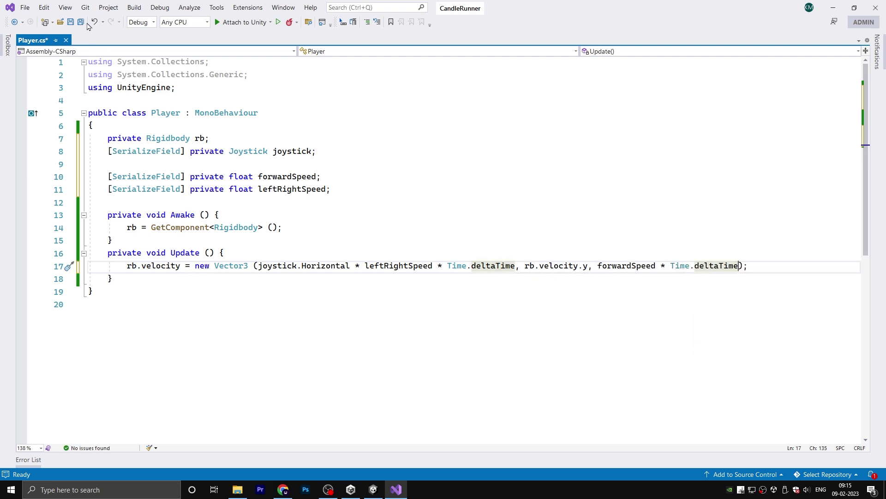
pyautogui.click(81, 22)
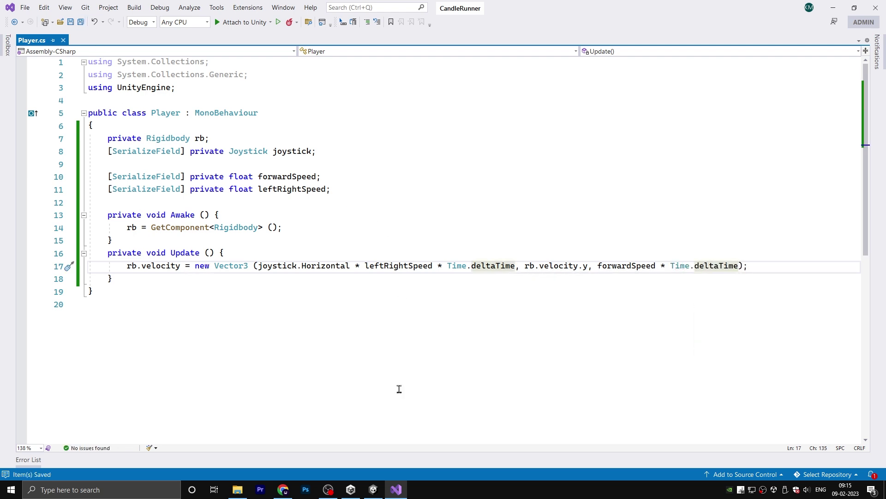
# Step: Switch to Unity and create a UI Canvas in the GamePlay scene
pyautogui.click(375, 490)
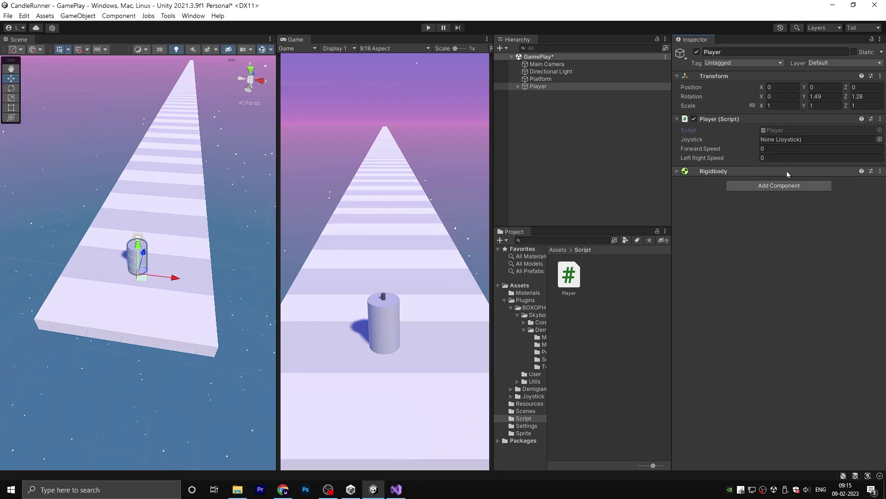
pyautogui.click(545, 121)
pyautogui.rightClick(545, 121)
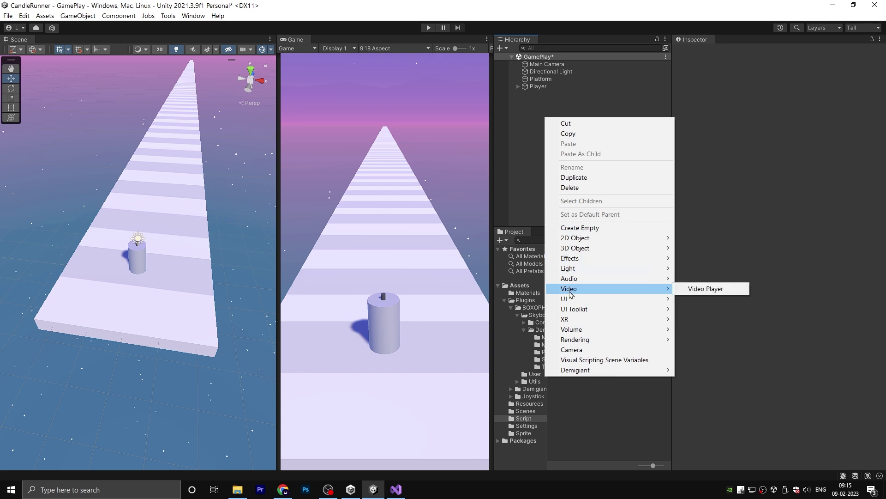
pyautogui.moveTo(600, 299)
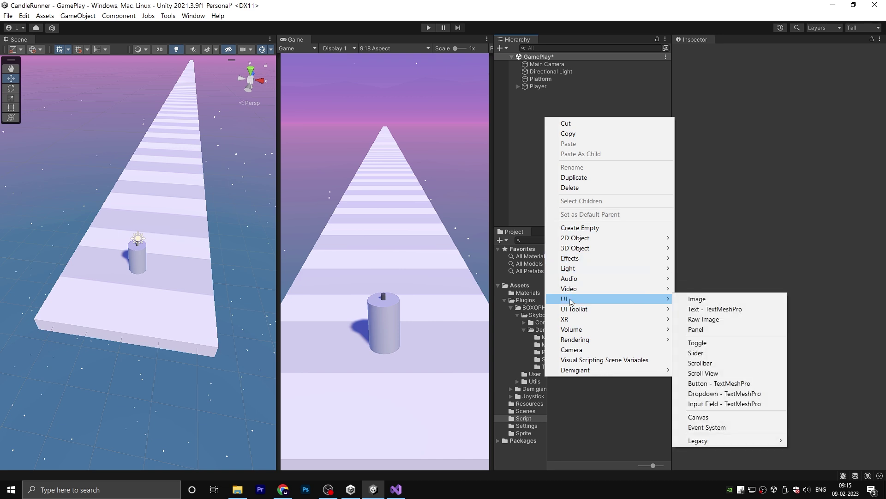
pyautogui.click(699, 417)
# Step: Set the Canvas Scaler to Scale With Screen Size with a 1080 x 1920 reference resolution and a match of 0.5
pyautogui.click(789, 249)
pyautogui.click(789, 279)
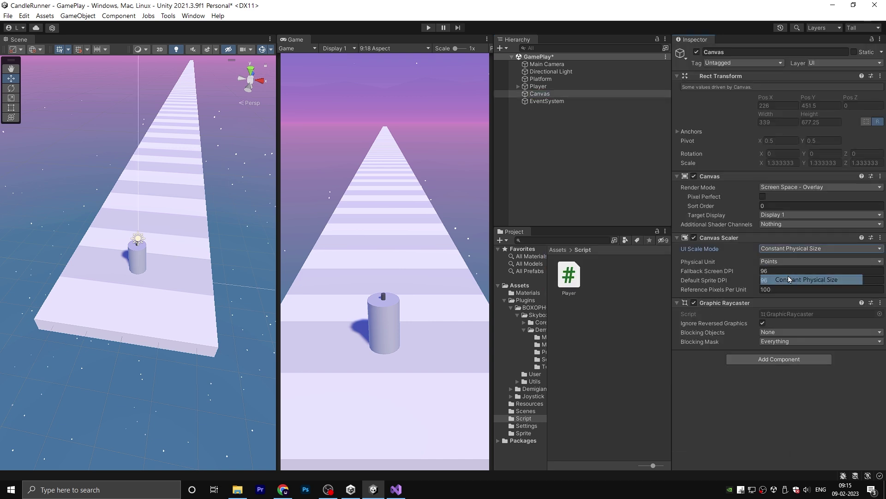
pyautogui.click(789, 249)
pyautogui.click(789, 270)
pyautogui.click(780, 261)
pyautogui.write('10')
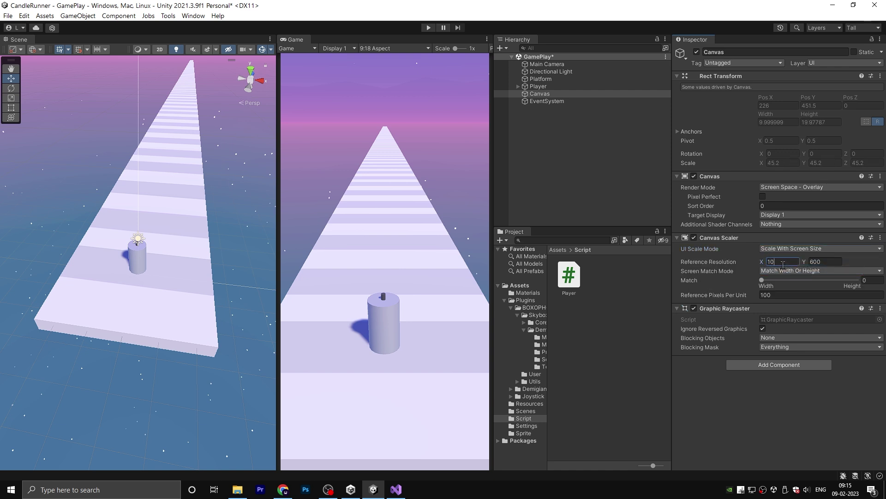
pyautogui.write('82')
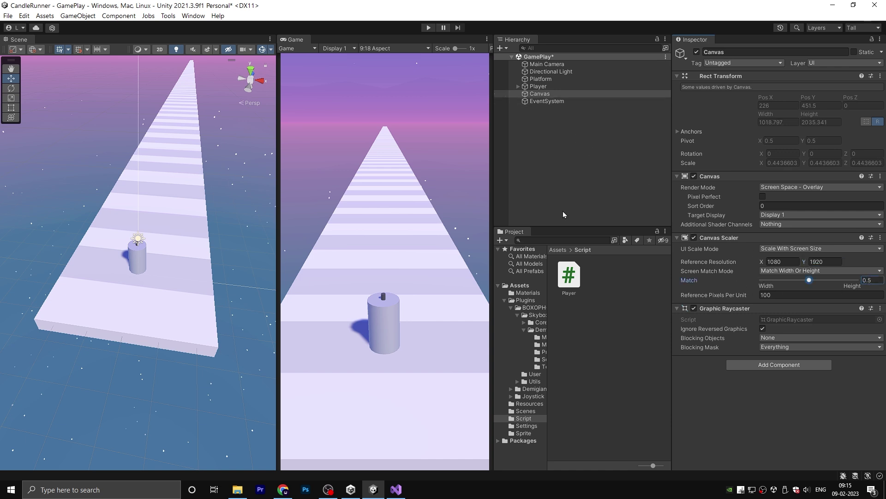
# Step: Place the Floating Joystick prefab from Plugins/Joystick Pack/Prefabs under the Canvas
pyautogui.click(558, 250)
pyautogui.doubleClick(605, 273)
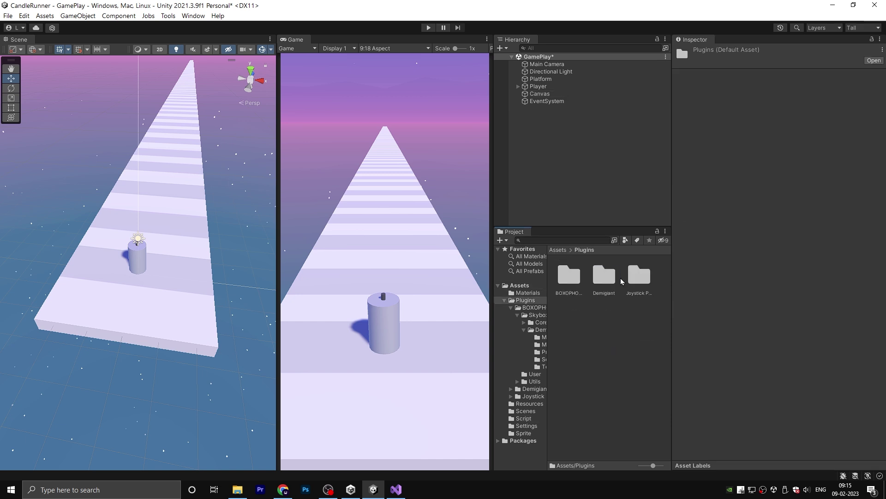
pyautogui.doubleClick(639, 276)
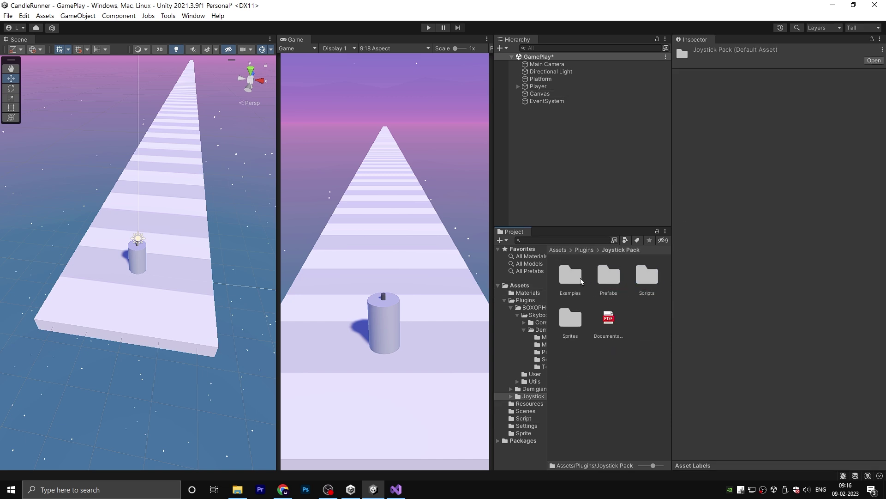
pyautogui.doubleClick(605, 277)
pyautogui.click(647, 277)
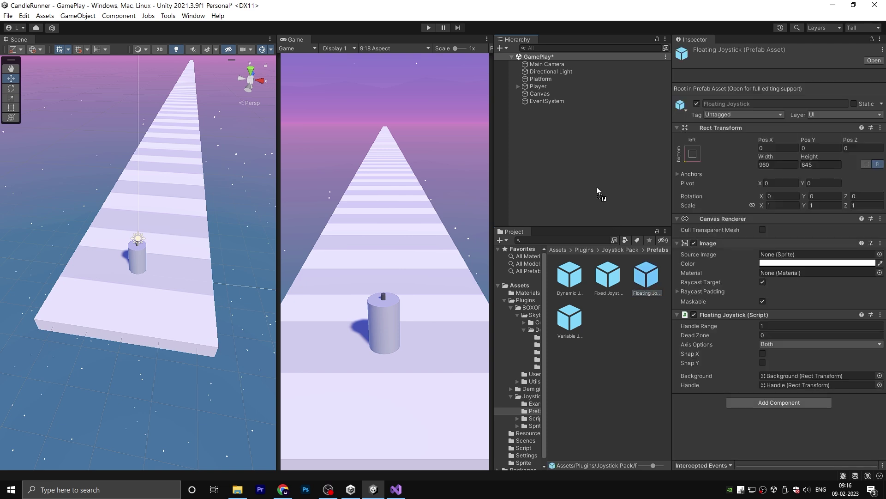
pyautogui.moveTo(538, 108)
pyautogui.mouseDown()
pyautogui.moveTo(576, 103)
pyautogui.moveTo(539, 94)
pyautogui.mouseUp()
# Step: In the 2D scene view, enlarge the Floating Joystick's rectangle past the Canvas width to about 1173 x 861
pyautogui.press('f')
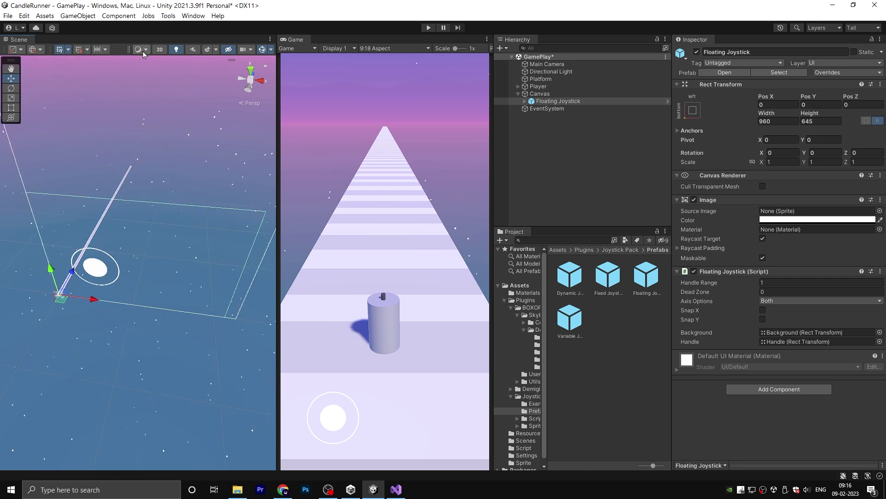
pyautogui.click(159, 49)
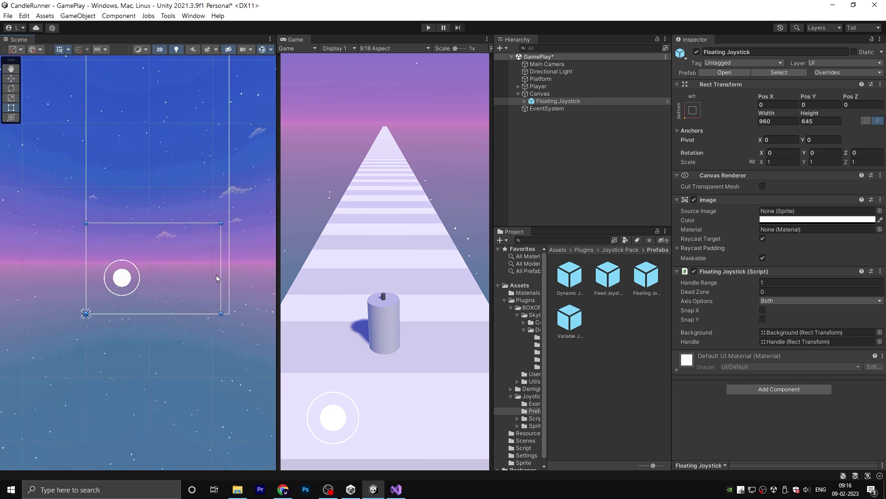
pyautogui.moveTo(220, 274); pyautogui.dragTo(250, 278)
pyautogui.moveTo(201, 223); pyautogui.dragTo(205, 193)
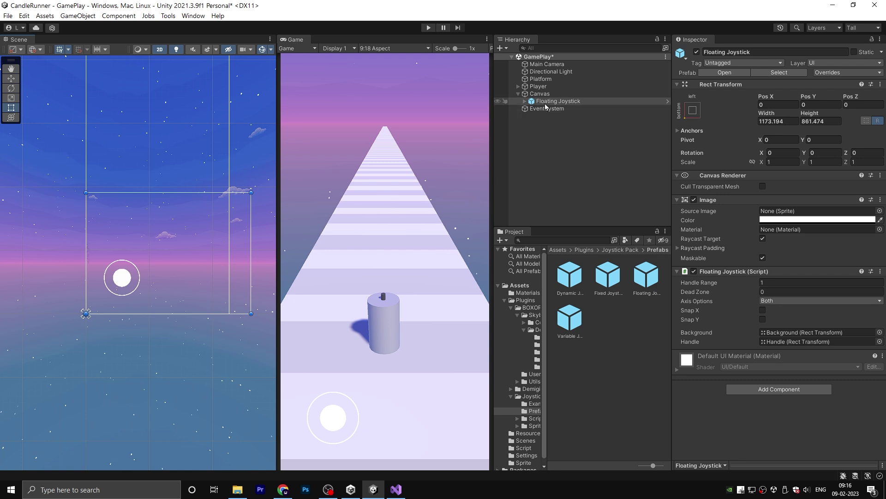
# Step: Set the alpha of the joystick Background's image color to 0
pyautogui.click(559, 100)
pyautogui.click(525, 101)
pyautogui.click(559, 108)
pyautogui.click(808, 212)
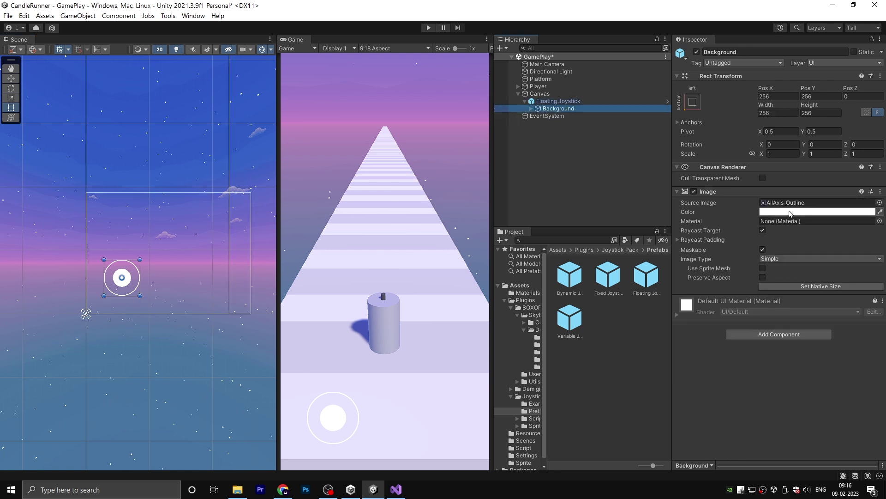
pyautogui.click(873, 394)
pyautogui.write('1')
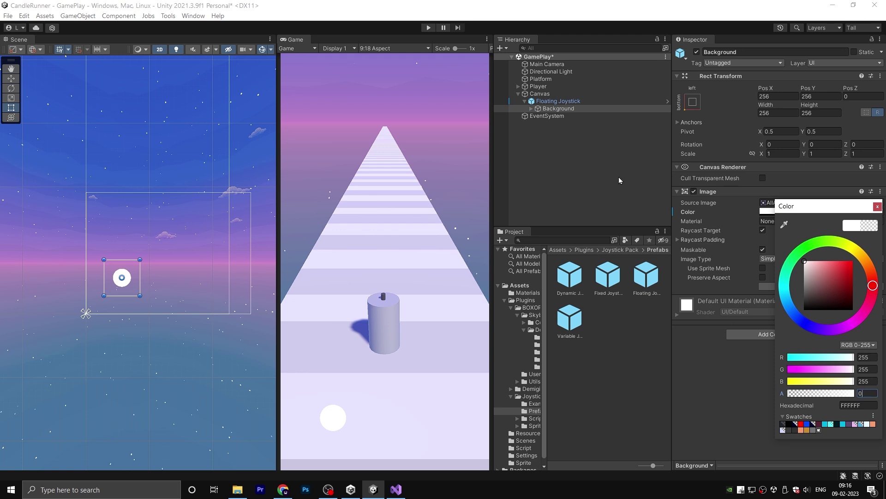
# Step: Make the image color of the joystick's Handle fully transparent and collapse the Floating Joystick hierarchy
pyautogui.click(531, 108)
pyautogui.click(563, 116)
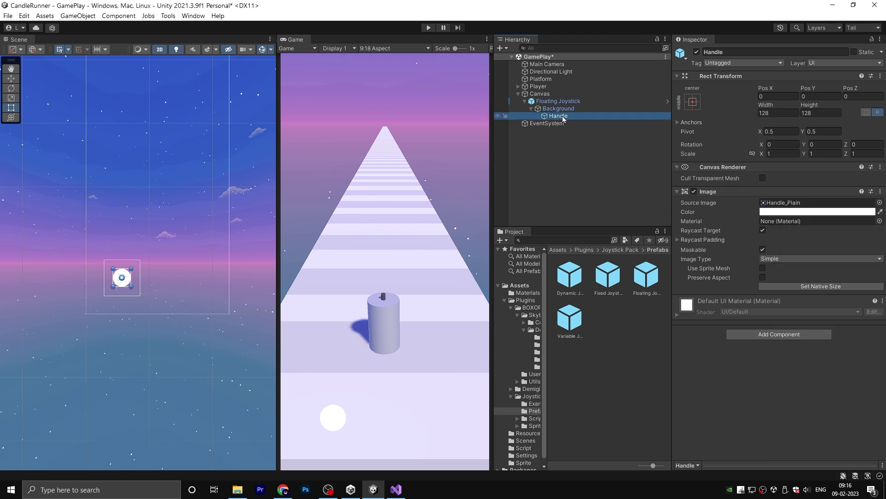
pyautogui.click(806, 212)
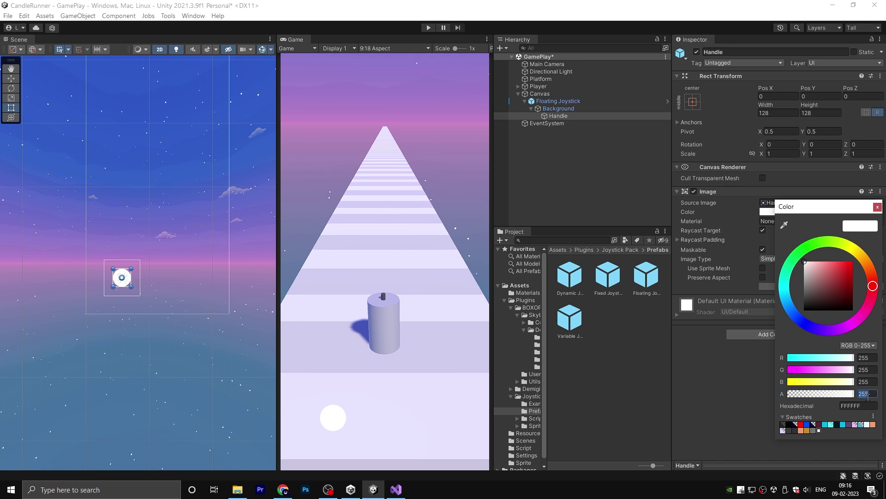
pyautogui.click(546, 102)
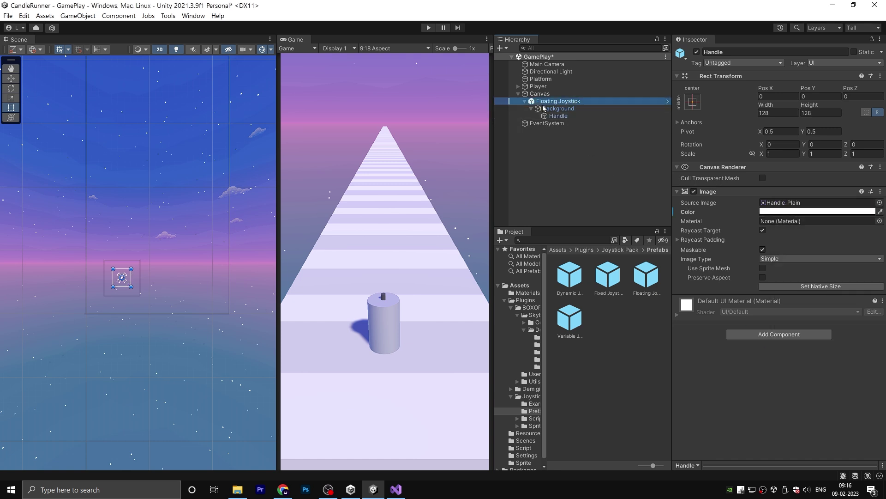
pyautogui.click(525, 101)
# Step: On the Player script, assign Floating Joystick as the Joystick and set Forward Speed and Left Right Speed to 400
pyautogui.click(538, 86)
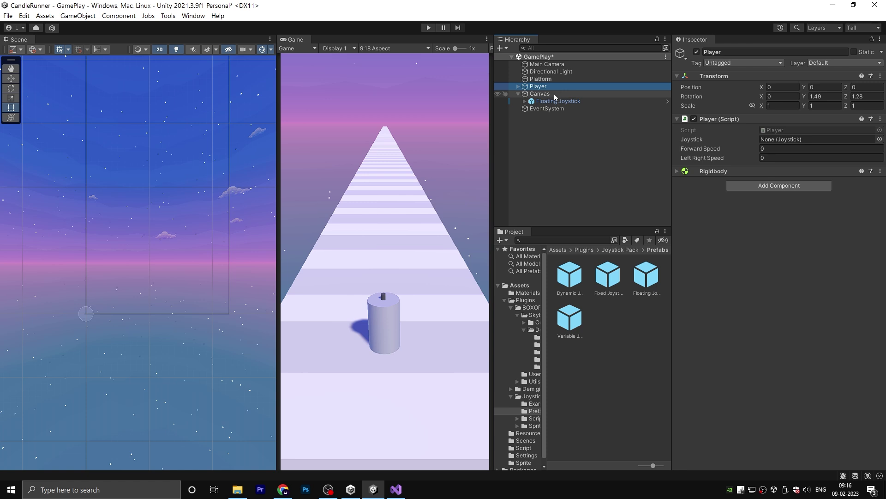
pyautogui.moveTo(572, 103); pyautogui.dragTo(782, 144)
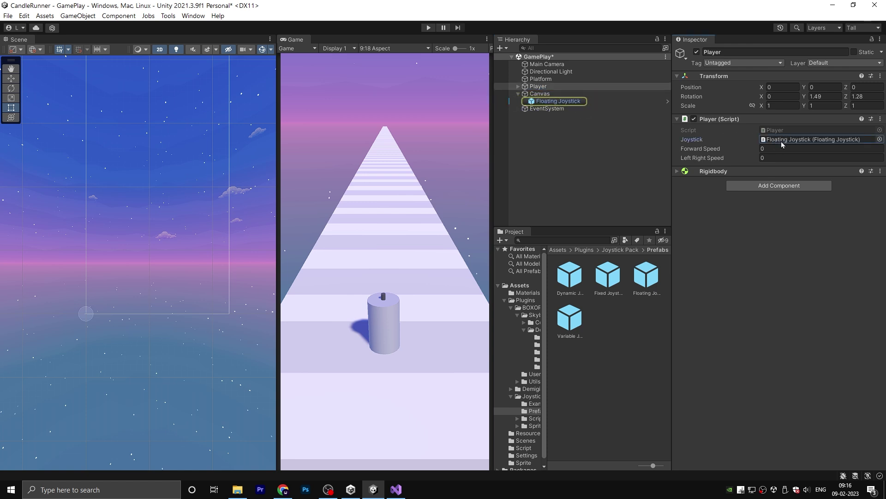
pyautogui.click(777, 149)
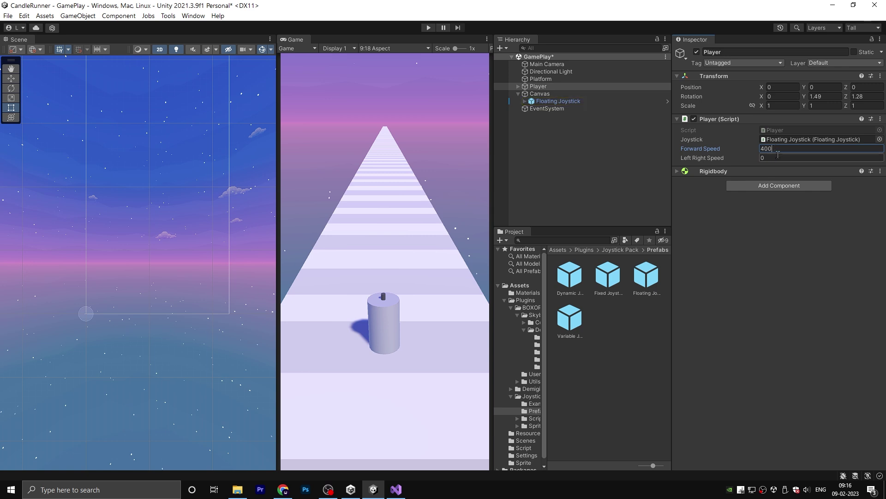
pyautogui.click(771, 158)
pyautogui.write('400')
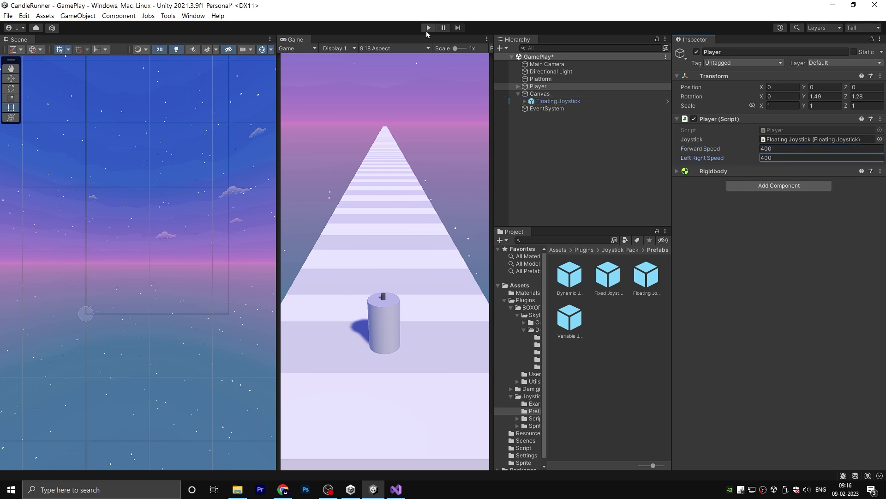
# Step: Play-test the scene by steering the candle sideways with the joystick, and stop play mode
pyautogui.click(429, 27)
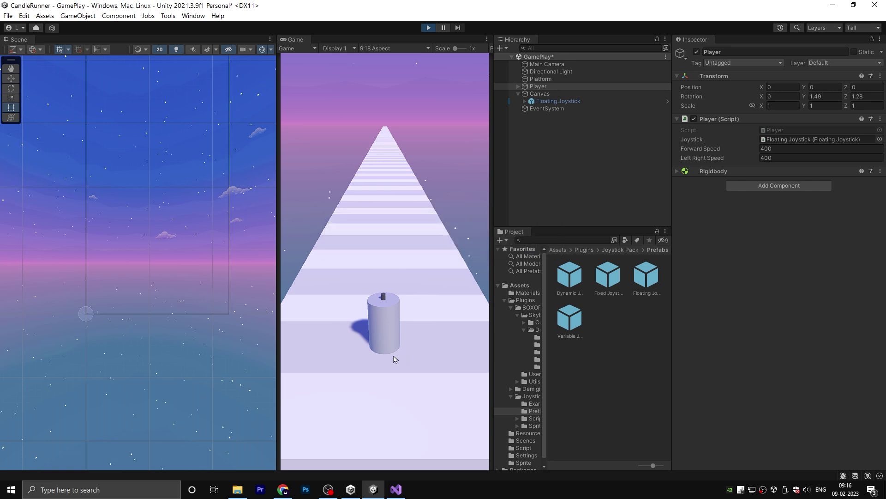
pyautogui.moveTo(392, 368)
pyautogui.mouseDown()
pyautogui.moveTo(423, 362)
pyautogui.moveTo(314, 364)
pyautogui.moveTo(460, 354)
pyautogui.moveTo(345, 357)
pyautogui.moveTo(460, 358)
pyautogui.moveTo(351, 366)
pyautogui.moveTo(390, 376)
pyautogui.moveTo(342, 372)
pyautogui.moveTo(331, 312)
pyautogui.moveTo(282, 317)
pyautogui.mouseUp()
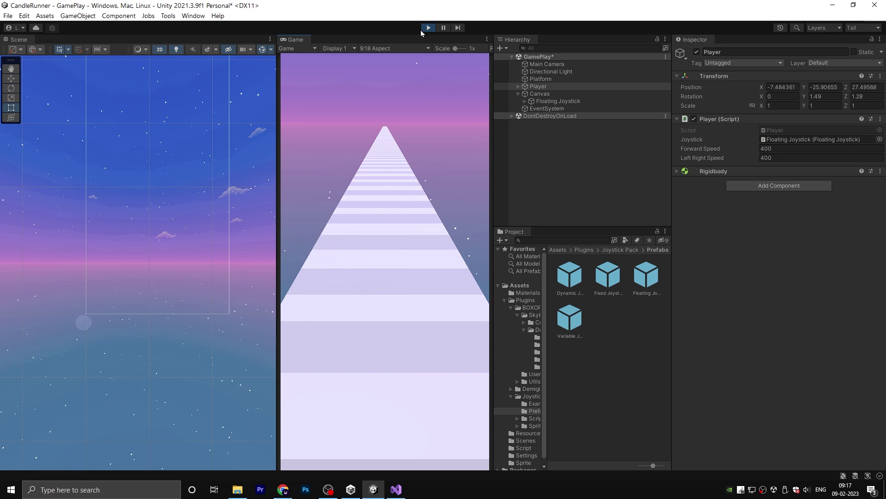
pyautogui.click(430, 30)
# Step: Collapse the Canvas in the scene hierarchy and open the Player object's script in Visual Studio
pyautogui.click(542, 96)
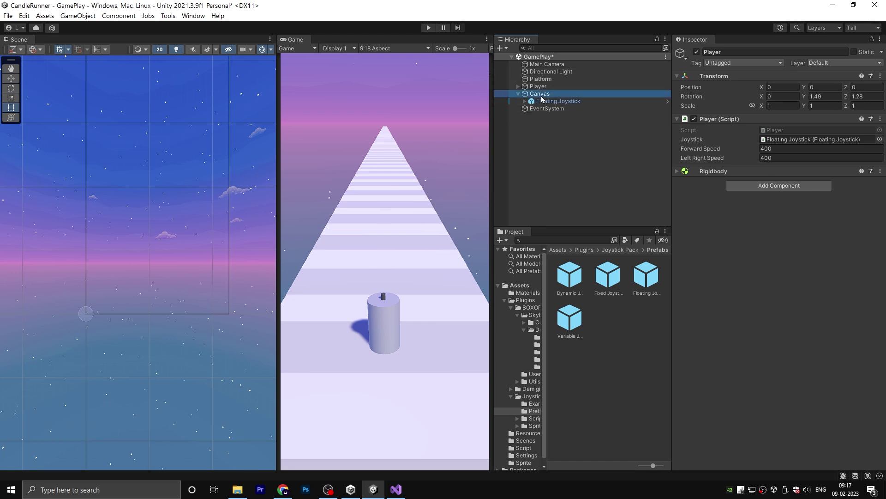
pyautogui.press('Left')
pyautogui.click(534, 88)
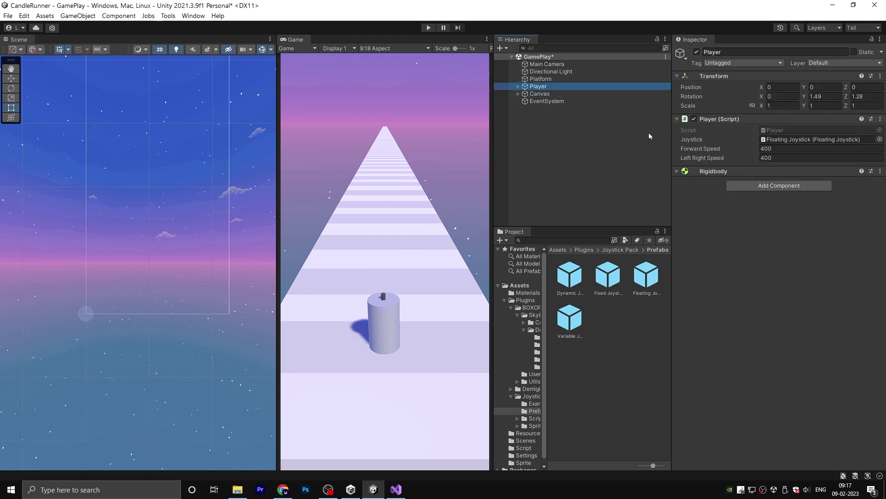
pyautogui.doubleClick(783, 133)
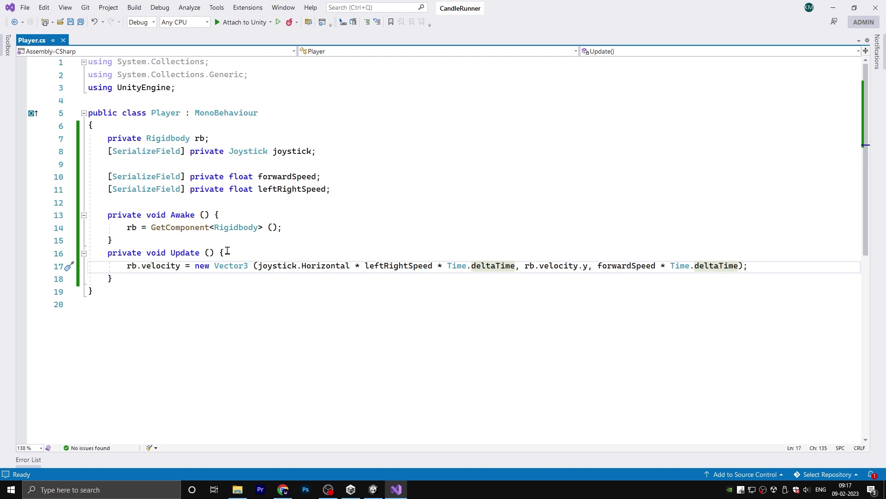
# Step: At the start of Update, add the comment "// clamp the x pos" and begin assigning transform.position a new Vector3 with an empty Mathf.Clamp call
pyautogui.click(227, 251)
pyautogui.press('Return')
pyautogui.write('// clamp the x ')
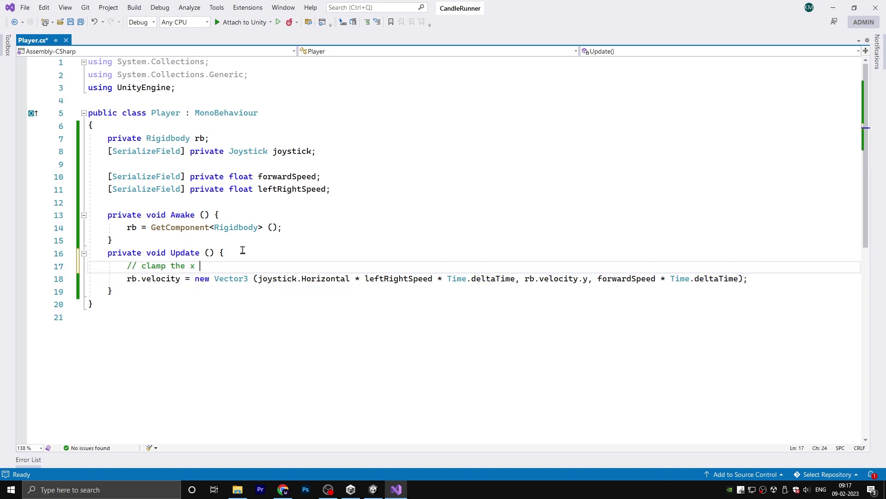
pyautogui.write('pos')
pyautogui.press('Return')
pyautogui.write('transform.position = ')
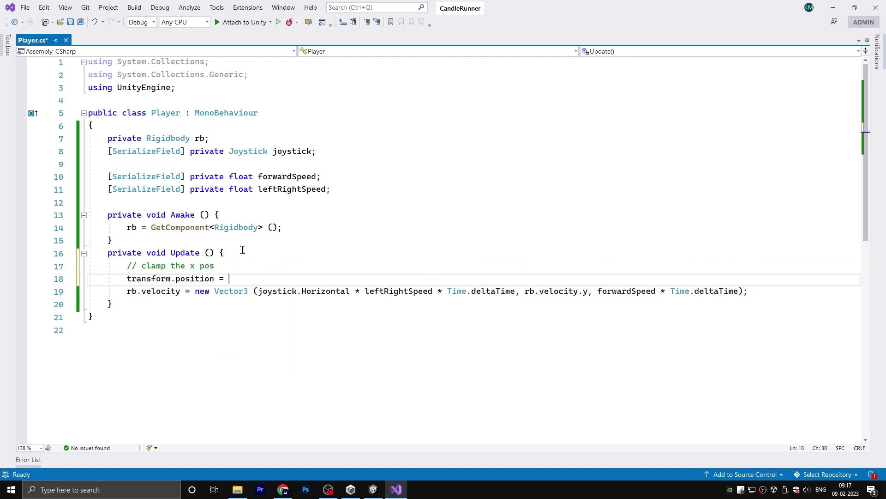
pyautogui.write('new Vector3(')
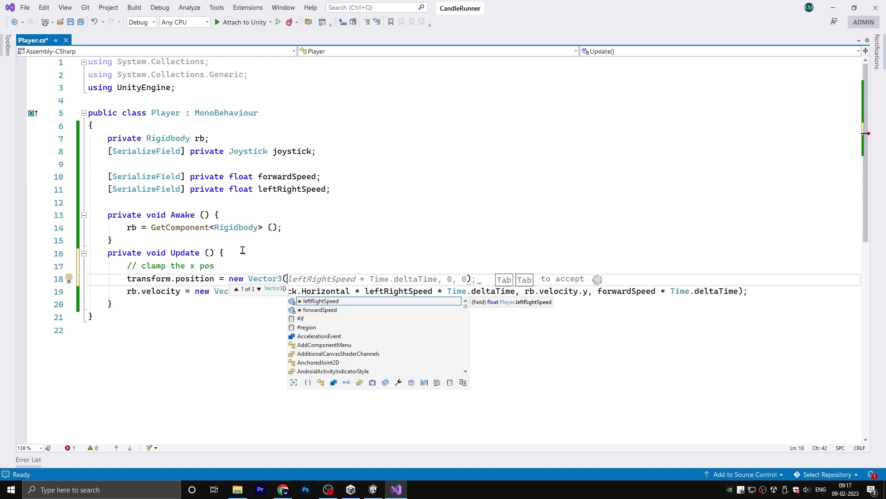
pyautogui.write('Mathf.Clamp(')
# Step: Declare a serialized private Vector2 field minMaxX directly below leftRightSpeed
pyautogui.click(355, 191)
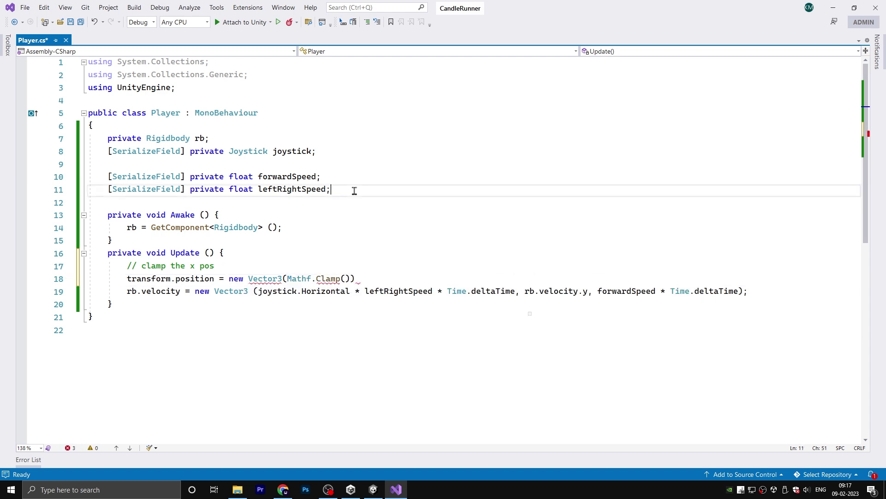
pyautogui.press('Return')
pyautogui.write('[SerializeField] private ')
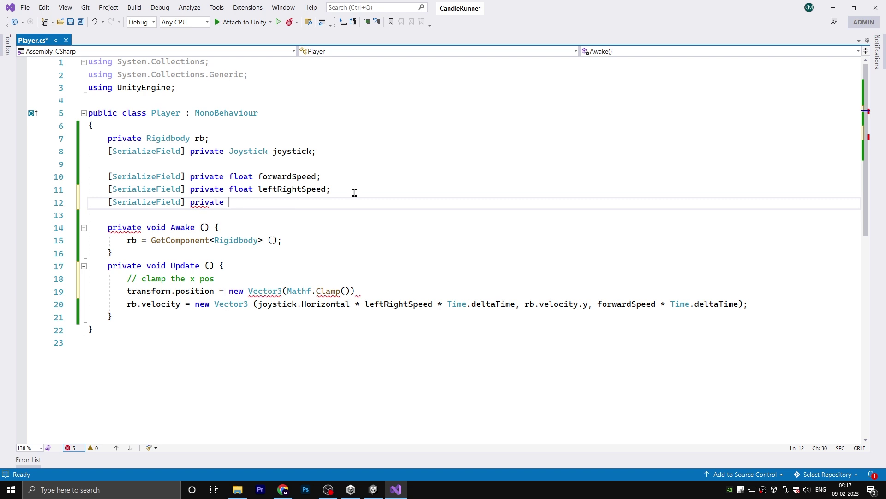
pyautogui.write('Vector2 ')
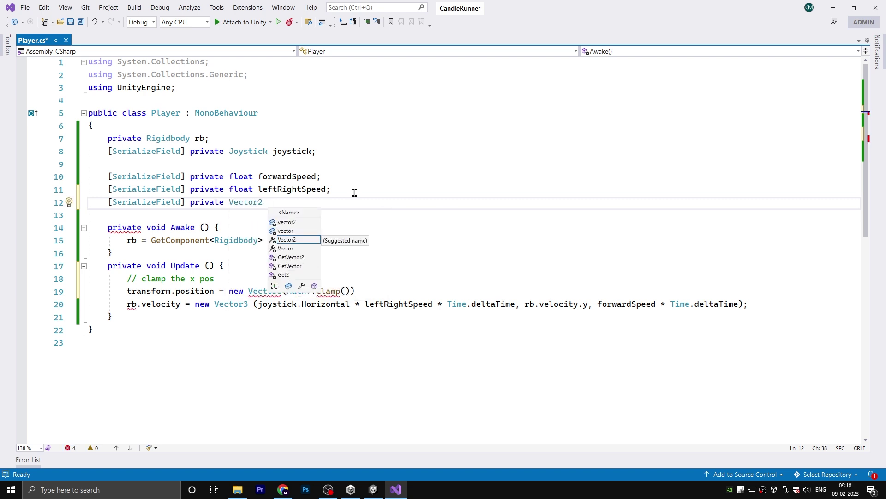
pyautogui.write('min')
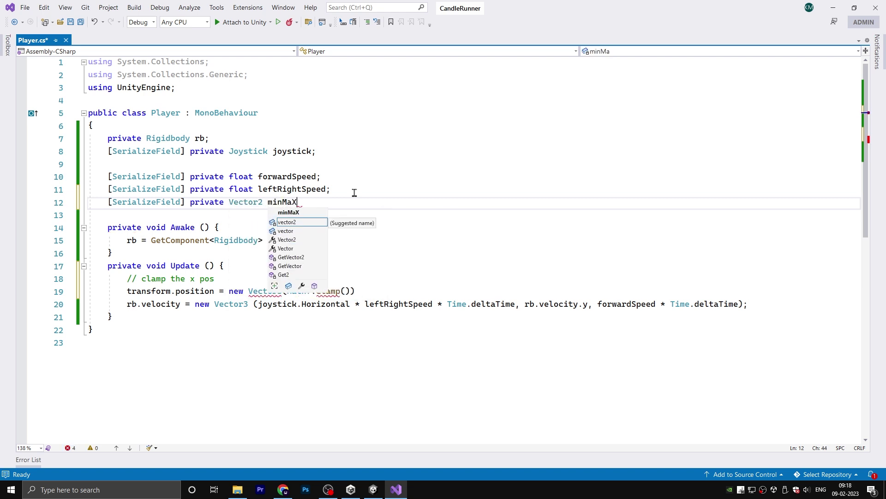
pyautogui.write('MaxX;')
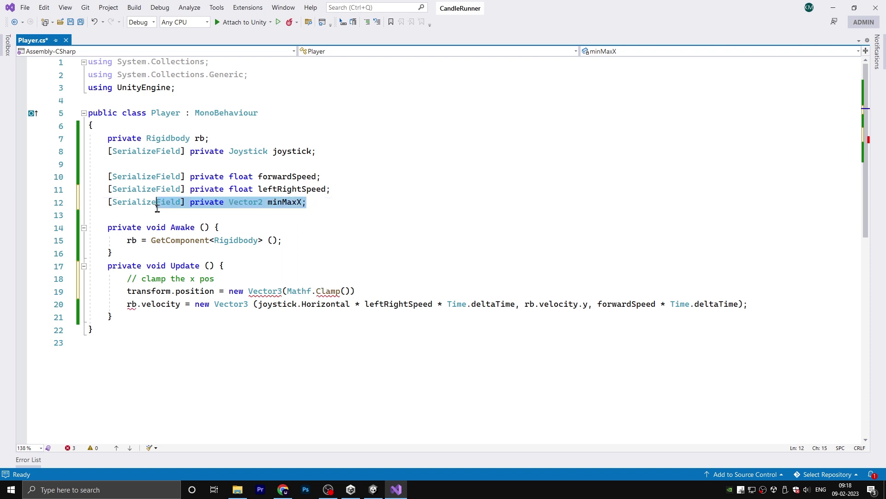
# Step: Fill the Mathf.Clamp call with minMaxX.x and minMaxX.y, and complete the Vector3 with transform.position.y and transform.position.z
pyautogui.click(344, 291)
pyautogui.write('minMaxX.x')
pyautogui.write(', minMaxX.y), transform')
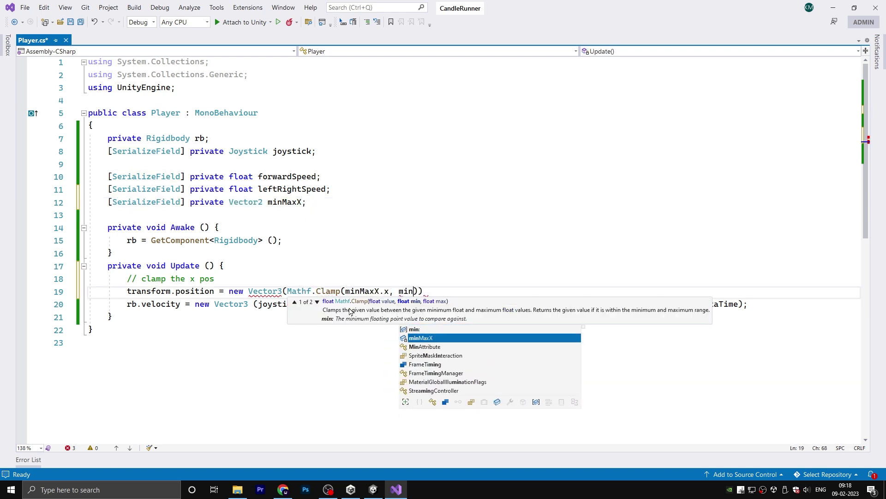
pyautogui.write('.position.y, transform.position')
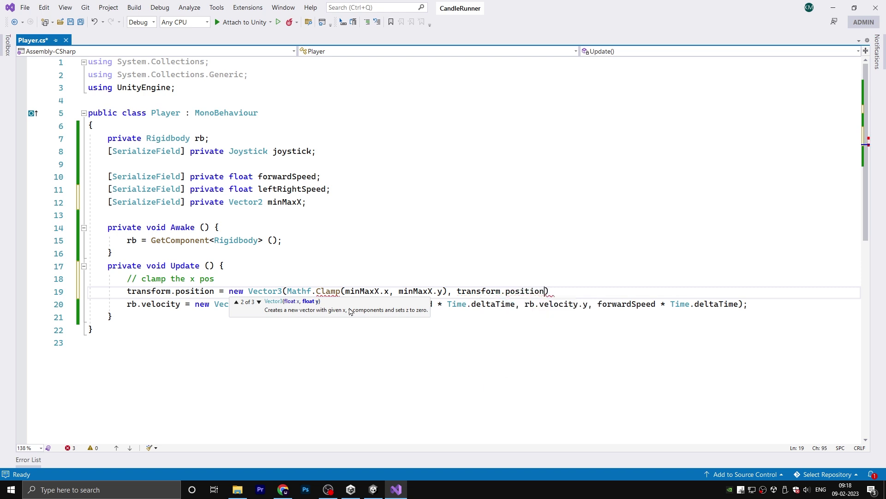
pyautogui.write('.z);')
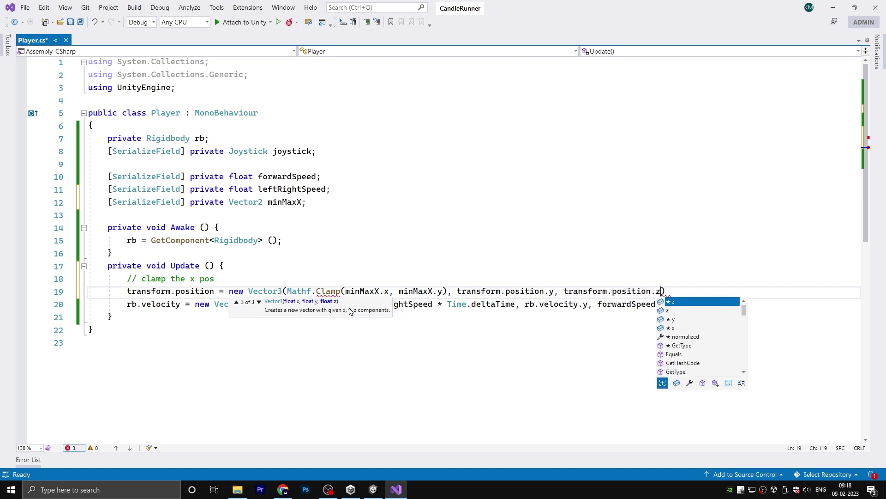
# Step: Insert transform.position.x as the first Mathf.Clamp argument, save the script and return to Unity
pyautogui.doubleClick(329, 291)
pyautogui.click(357, 291)
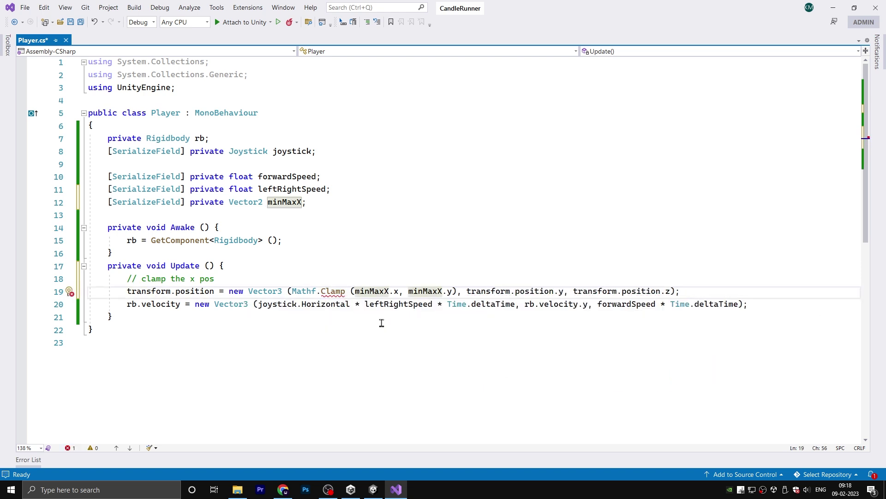
pyautogui.write('transform.position.x , minMaxX')
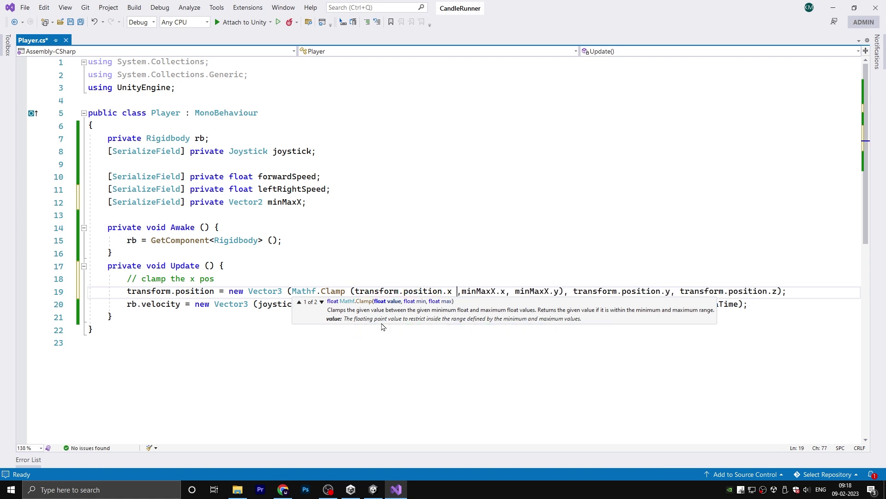
pyautogui.write('.x,')
pyautogui.click(413, 344)
pyautogui.hotkey('ctrl', 's')
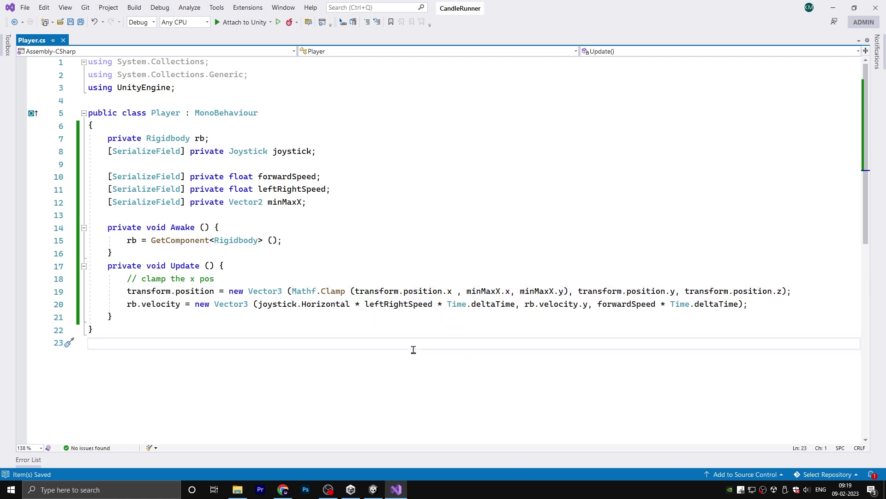
pyautogui.click(373, 490)
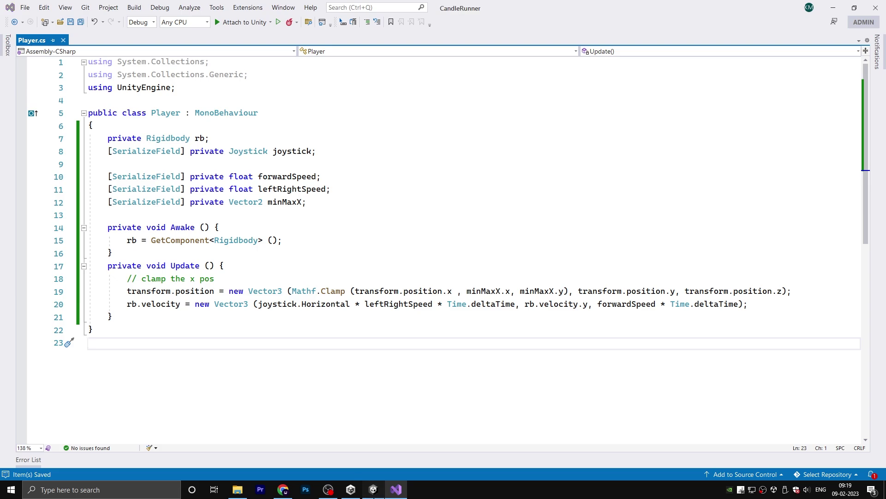
# Step: Try the Player at the platform's side edges, reset its X position to 0 and set Min Max X to -3.5 and 3.5
pyautogui.moveTo(767, 90); pyautogui.dragTo(733, 97)
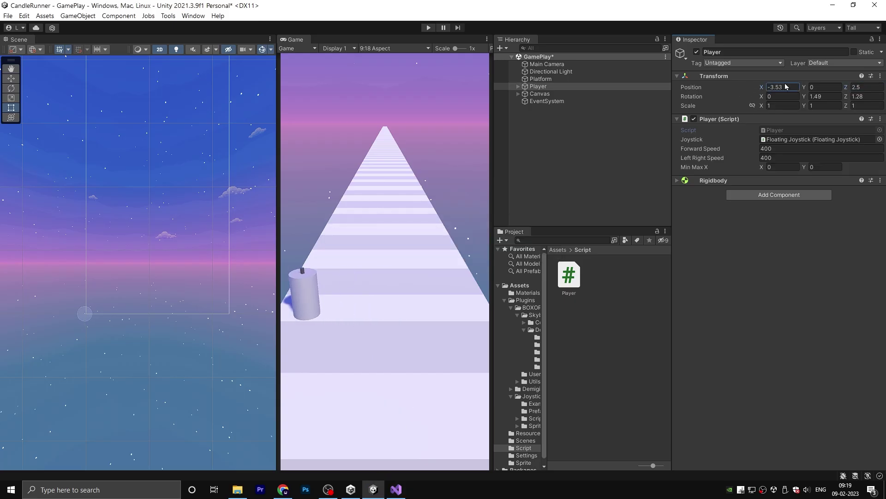
pyautogui.write('-3.5')
pyautogui.press('Delete')
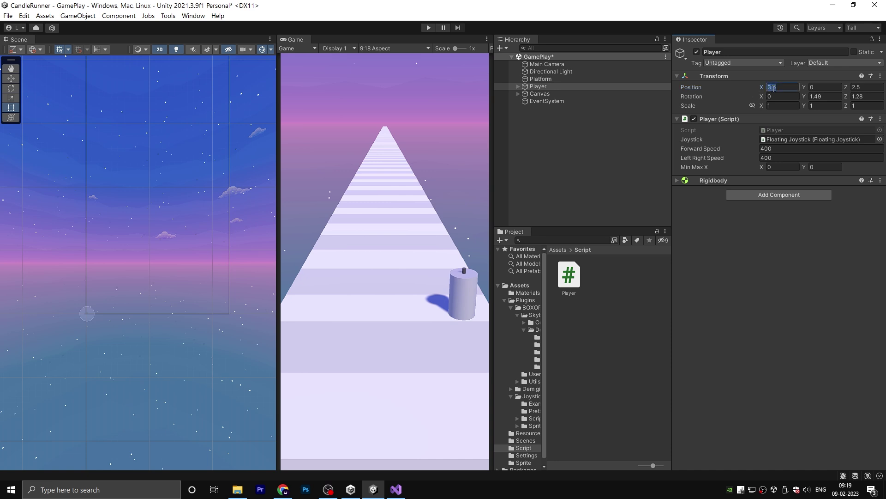
pyautogui.write('0')
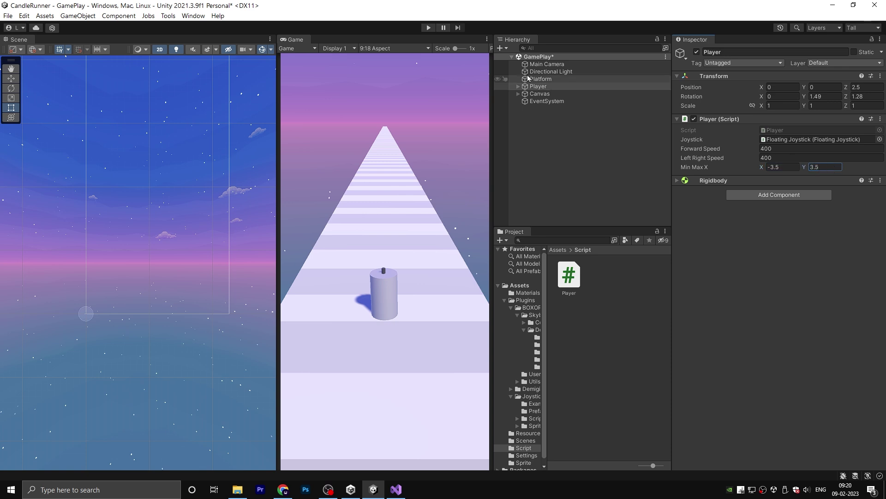
# Step: Playtest the game by steering the candle sideways to check the clamping, and end the test
pyautogui.click(432, 28)
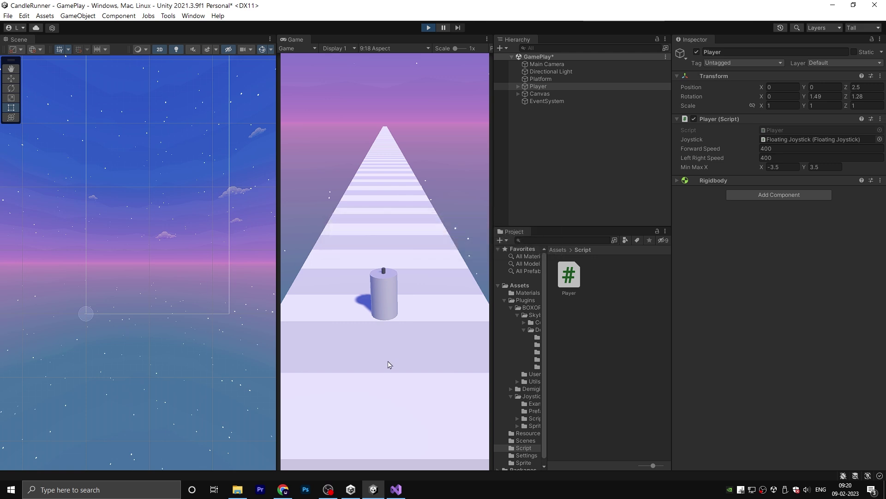
pyautogui.moveTo(390, 370)
pyautogui.mouseDown()
pyautogui.moveTo(447, 370)
pyautogui.moveTo(293, 326)
pyautogui.moveTo(83, 325)
pyautogui.moveTo(37, 334)
pyautogui.moveTo(541, 328)
pyautogui.mouseUp()
pyautogui.click(428, 28)
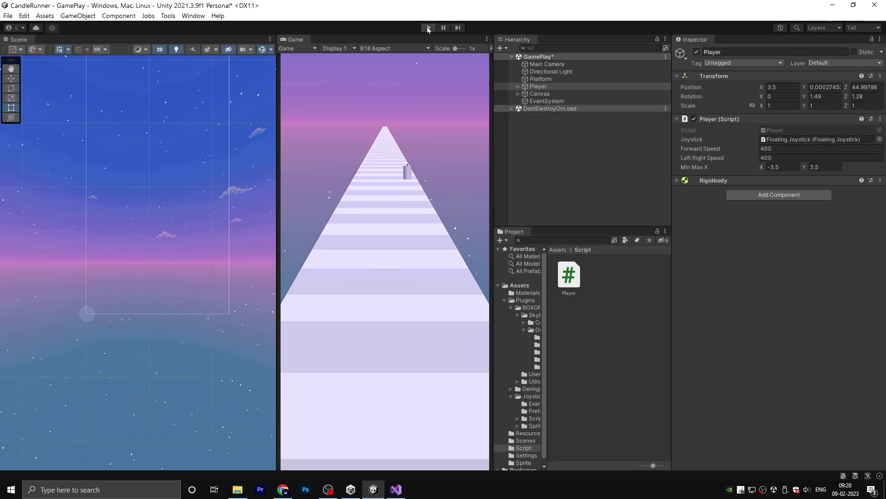
# Step: Create a C# script named CameraFollow in the Script folder and attach it to Main Camera
pyautogui.rightClick(610, 291)
pyautogui.moveTo(647, 39)
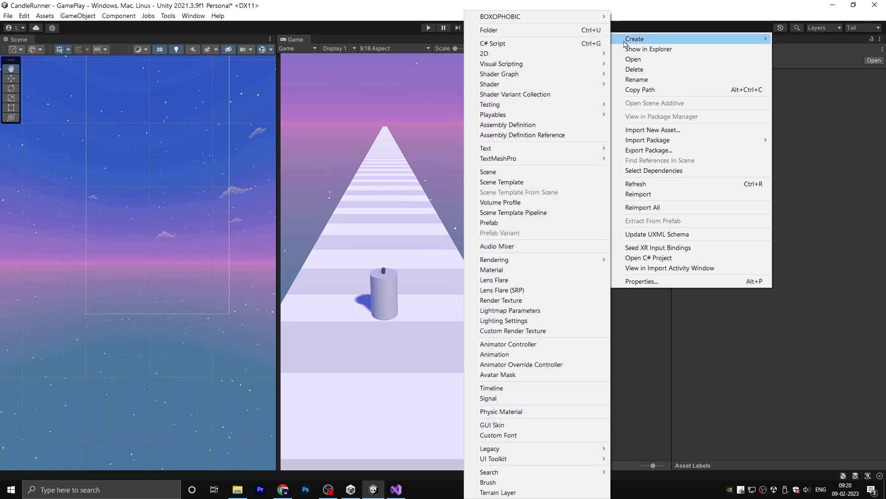
pyautogui.click(541, 44)
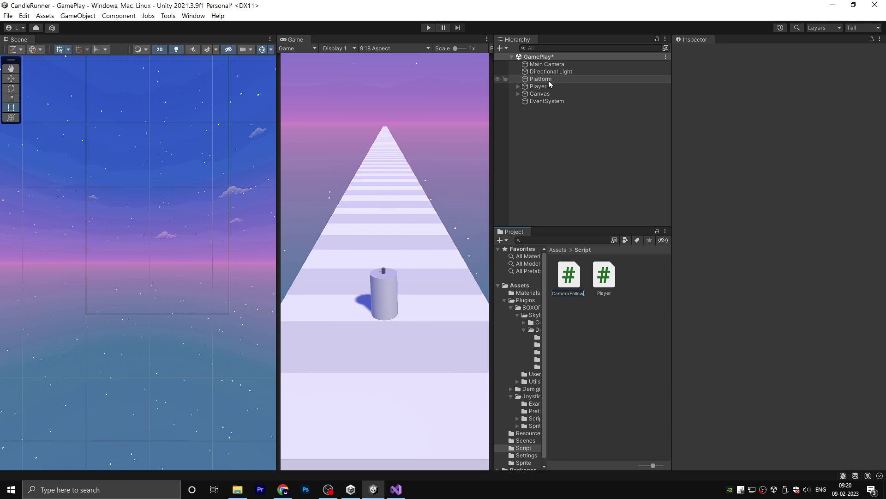
pyautogui.write('CameraFollow')
pyautogui.press('Return')
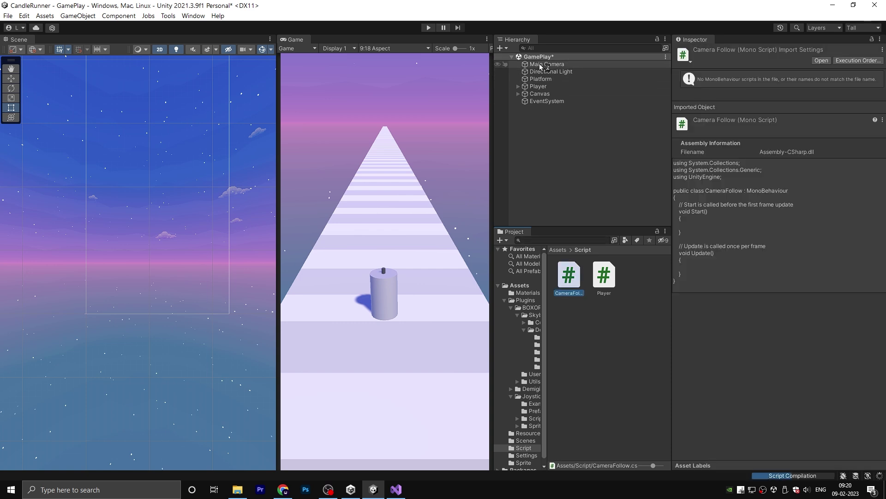
pyautogui.moveTo(541, 66); pyautogui.dragTo(542, 66)
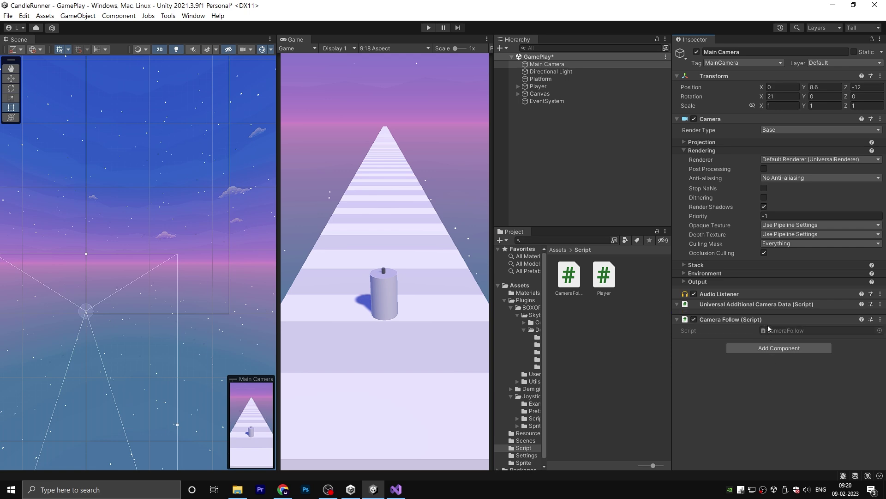
# Step: Open the CameraFollow script in the code editor and delete the default Start and Update methods with their comments
pyautogui.doubleClick(779, 331)
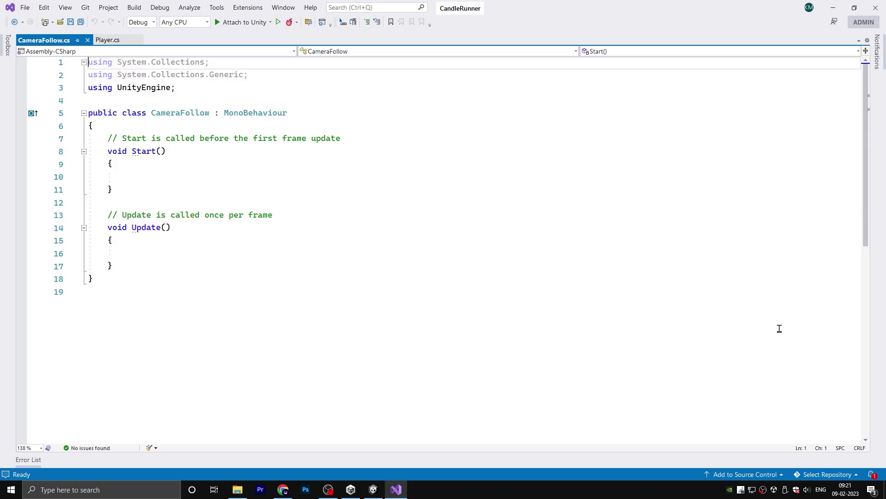
pyautogui.click(111, 177)
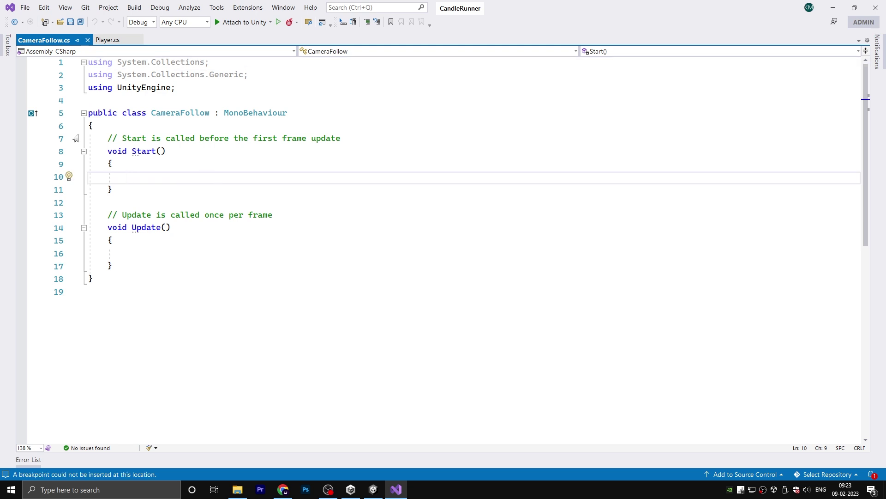
pyautogui.moveTo(79, 138); pyautogui.dragTo(176, 261)
pyautogui.press('Delete')
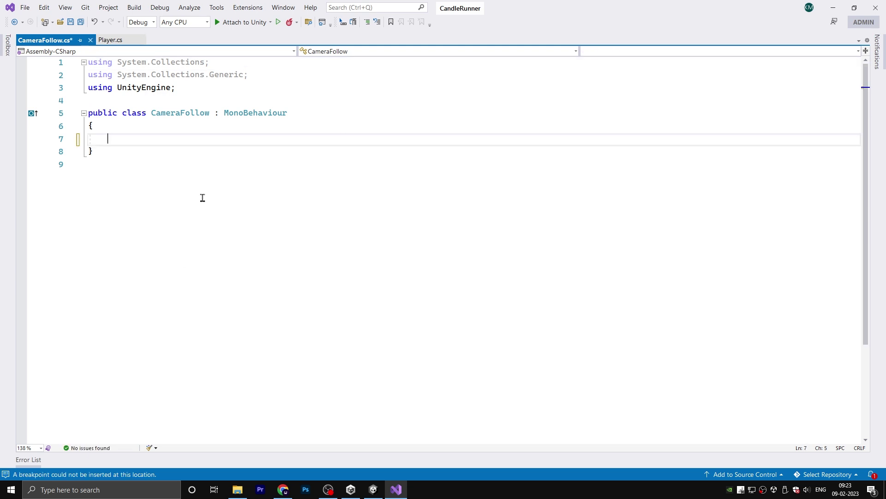
# Step: Declare a serialized Transform field named target in the CameraFollow class
pyautogui.write('[Ser')
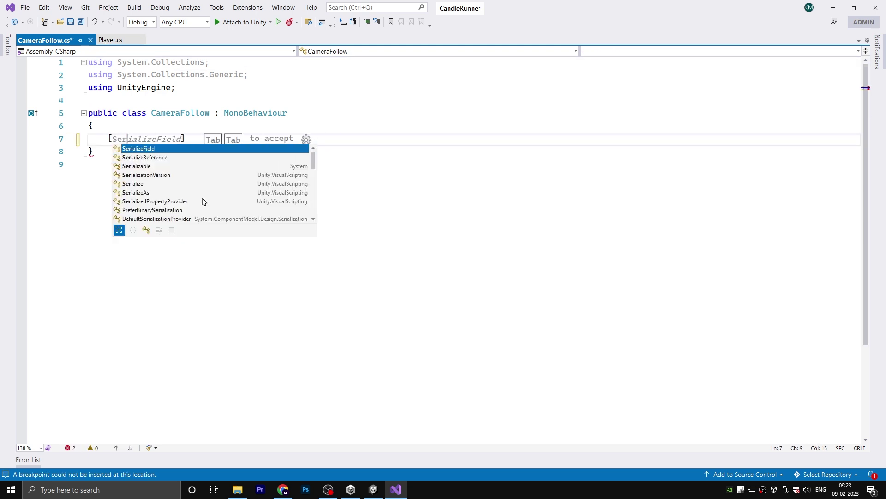
pyautogui.press('Tab')
pyautogui.write('] Transform Player')
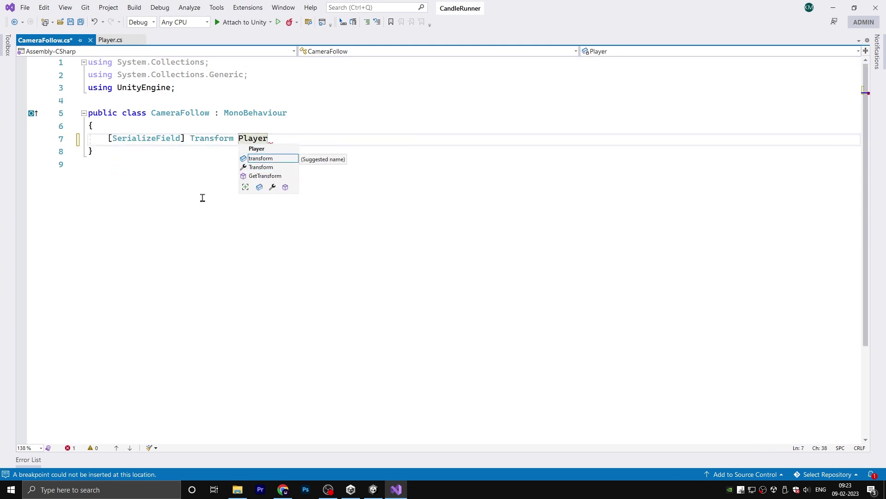
pyautogui.press('BackSpace')
pyautogui.press('BackSpace')
pyautogui.press('BackSpace')
pyautogui.press('BackSpace')
pyautogui.press('BackSpace')
pyautogui.press('BackSpace')
pyautogui.write('target;')
# Step: Declare a serialized private float smoothSpeed with the value 1f below target
pyautogui.press('Return')
pyautogui.write('[SerializeField]')
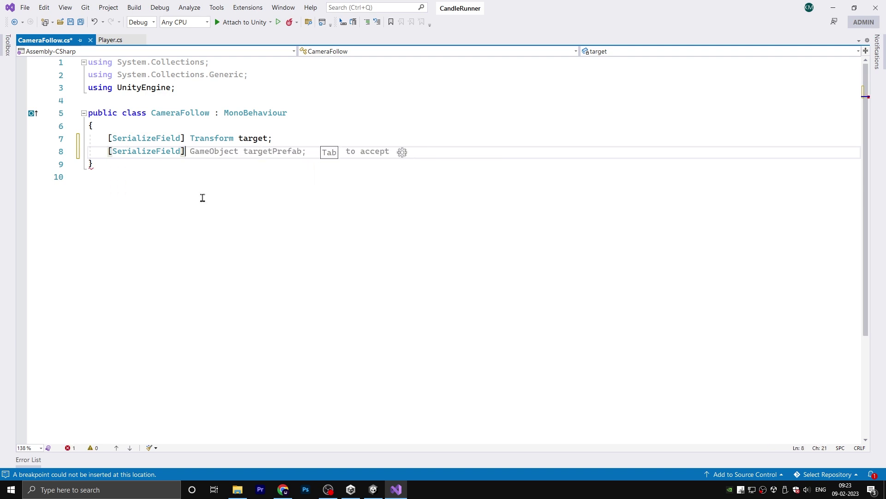
pyautogui.write(' private float smoothS')
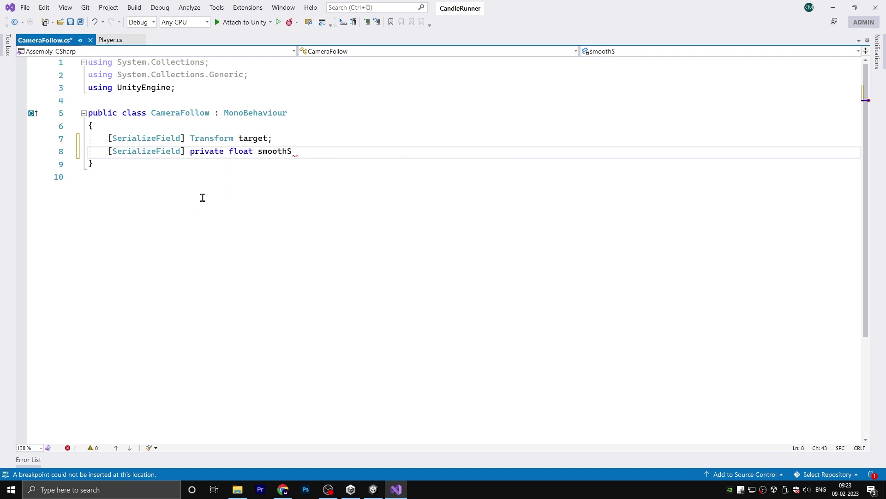
# Step: Add a private LateUpdate method that assigns transform.position a new Vector3 (0, 0, 0)
pyautogui.press('Return')
pyautogui.press('Return')
pyautogui.write('private ')
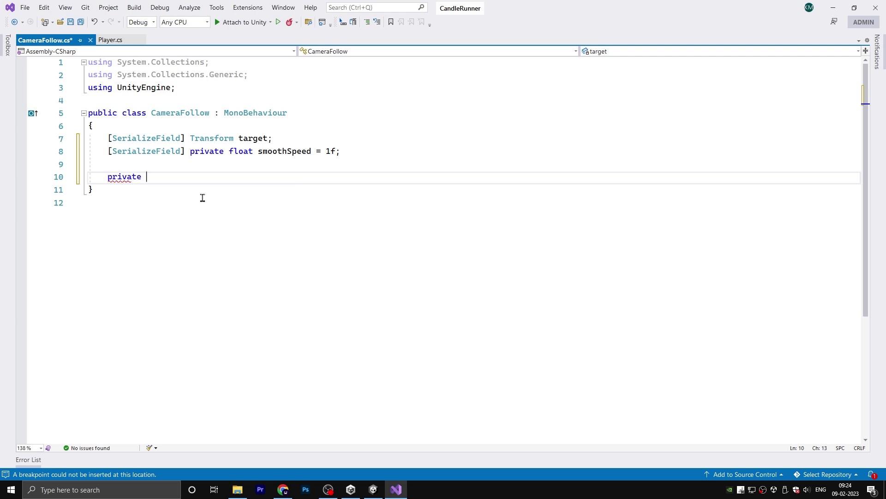
pyautogui.write('void')
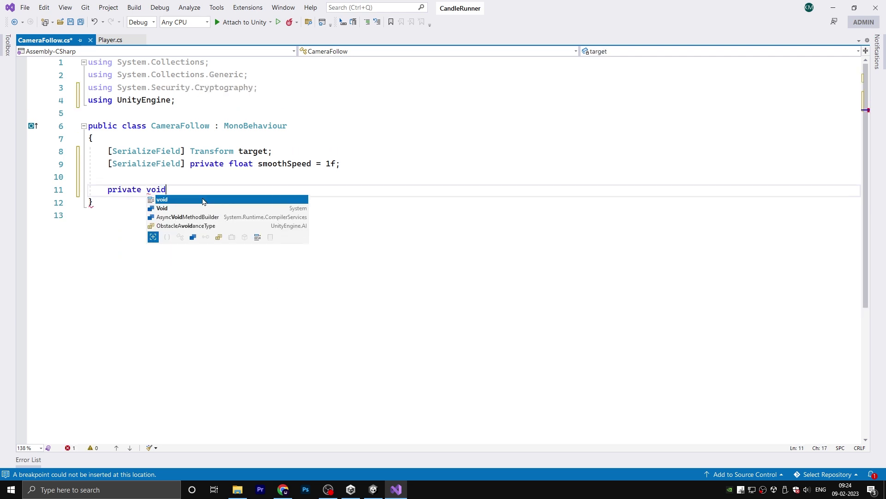
pyautogui.write(' LateUpdate () {')
pyautogui.press('Return')
pyautogui.write('transfor')
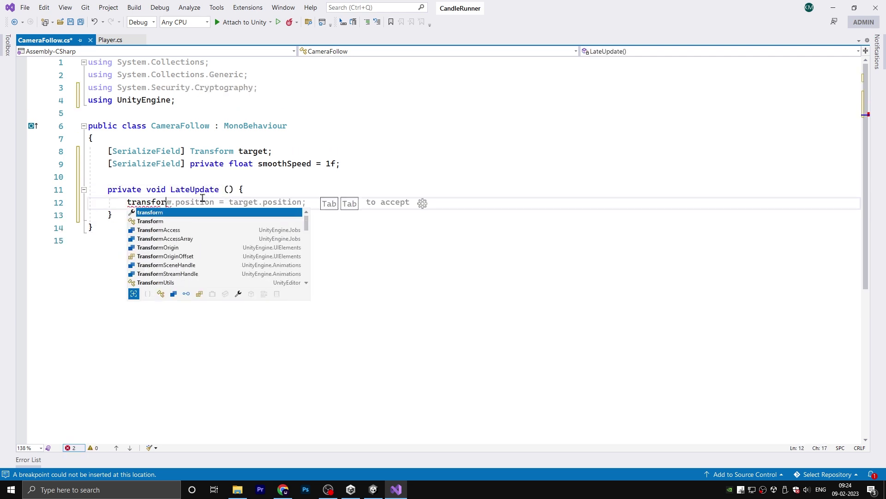
pyautogui.write('m.position = new V')
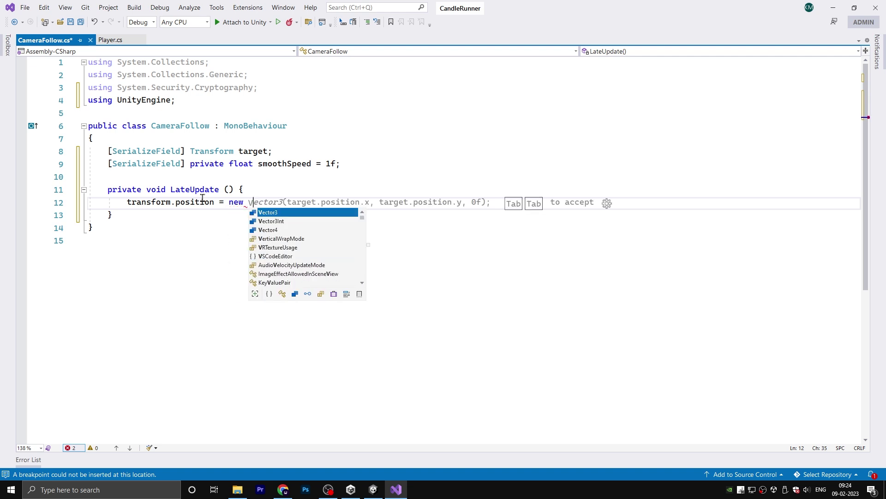
pyautogui.write('ector3(0,0,0);')
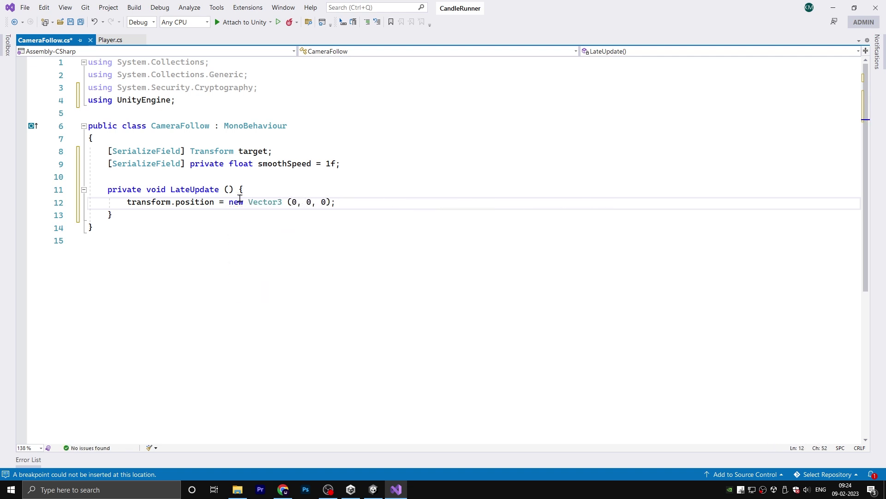
pyautogui.write('Mathf.Clamp')
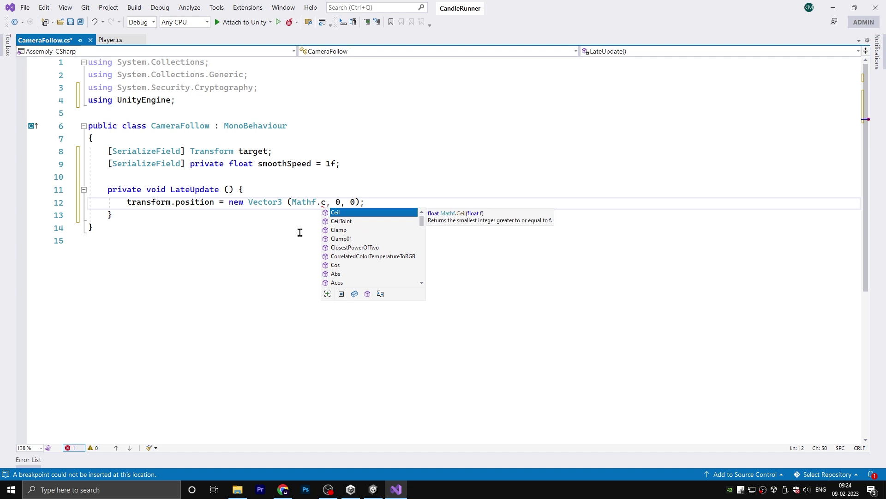
pyautogui.write('(transform.position.x,')
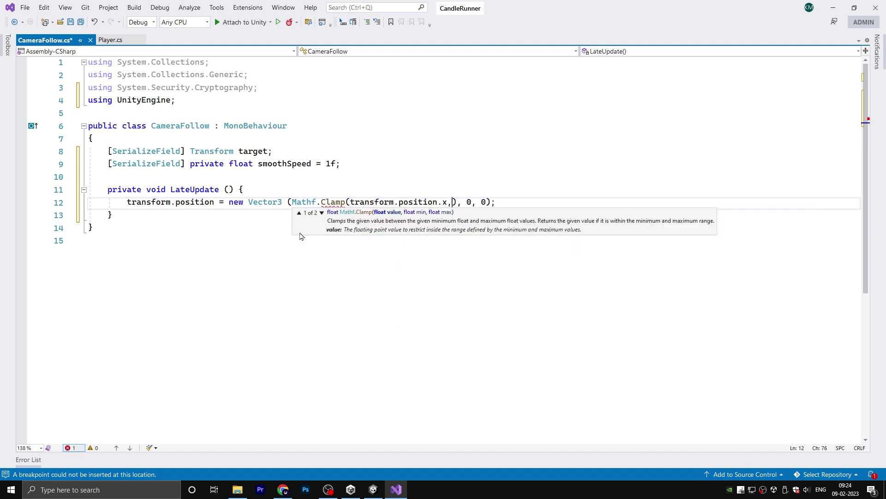
pyautogui.write(' target.position.x , smoothSpeed')
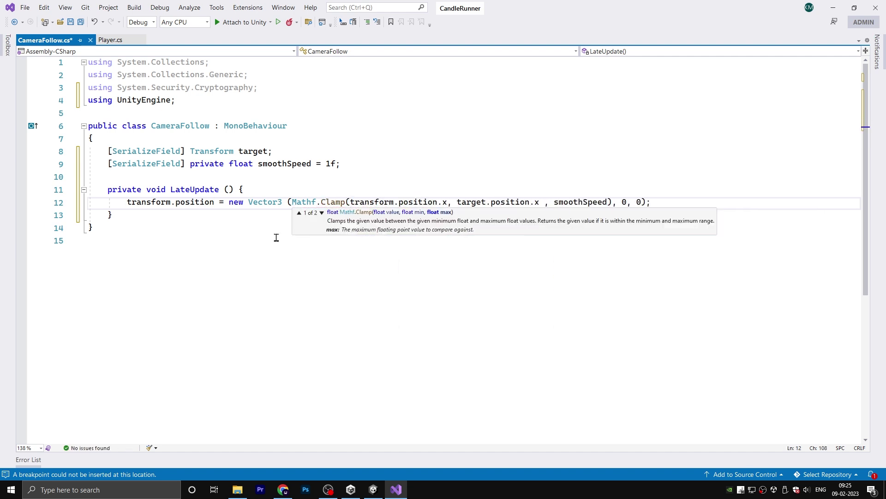
# Step: Replace the Vector3's x argument with Mathf.Clamp(transform.position.x, target.position.x, smoothSpeed)
pyautogui.click(545, 203)
pyautogui.press('BackSpace')
# Step: Replace the Vector3's y argument with transform.position.y
pyautogui.click(622, 204)
pyautogui.press('BackSpace')
pyautogui.write('target')
pyautogui.press('BackSpace')
pyautogui.press('BackSpace')
pyautogui.press('BackSpace')
pyautogui.press('BackSpace')
pyautogui.press('BackSpace')
pyautogui.press('BackSpace')
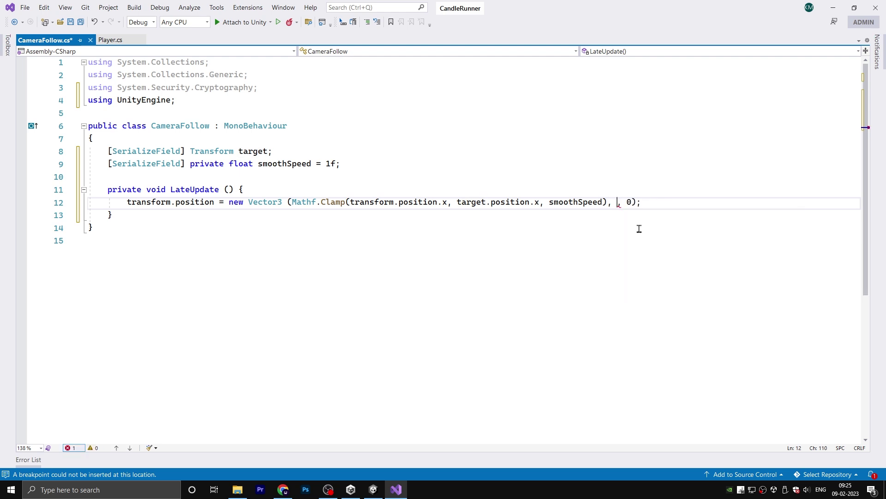
pyautogui.write('transform.position')
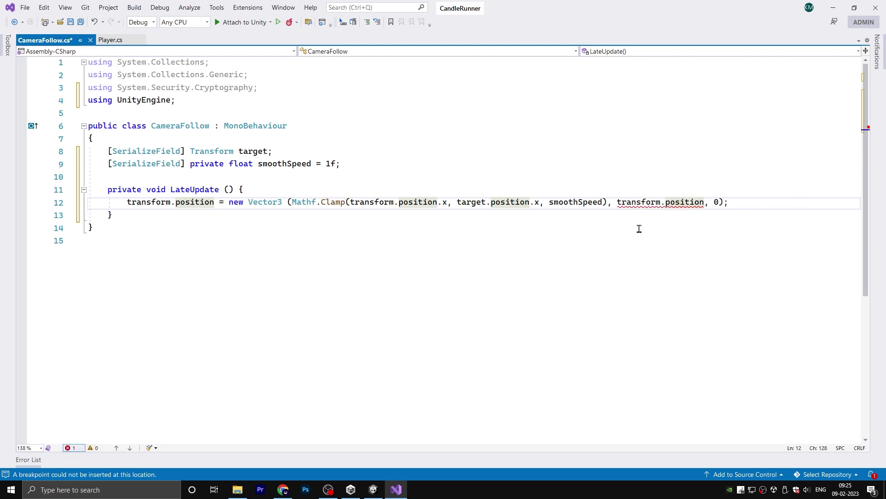
pyautogui.write('.y')
# Step: Replace the Vector3's z argument with target.position.z + offset
pyautogui.press('Right')
pyautogui.press('Right')
pyautogui.press('Delete')
pyautogui.write('target')
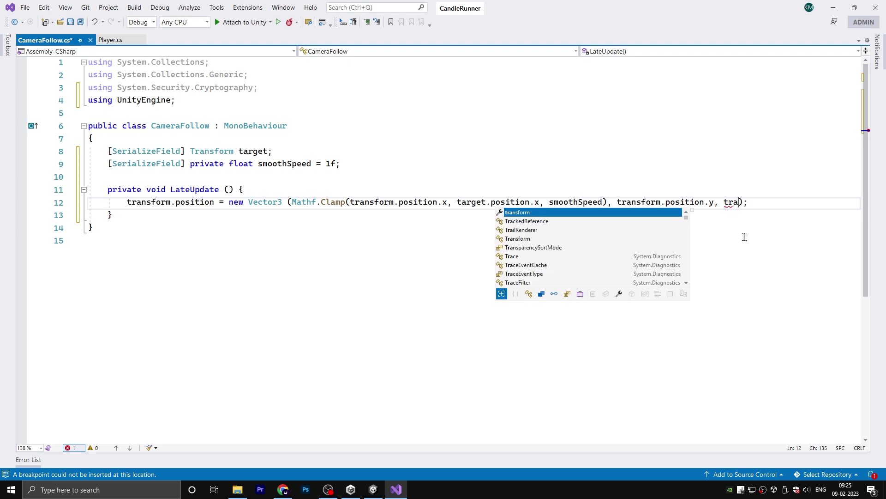
pyautogui.write('.position.z + offser')
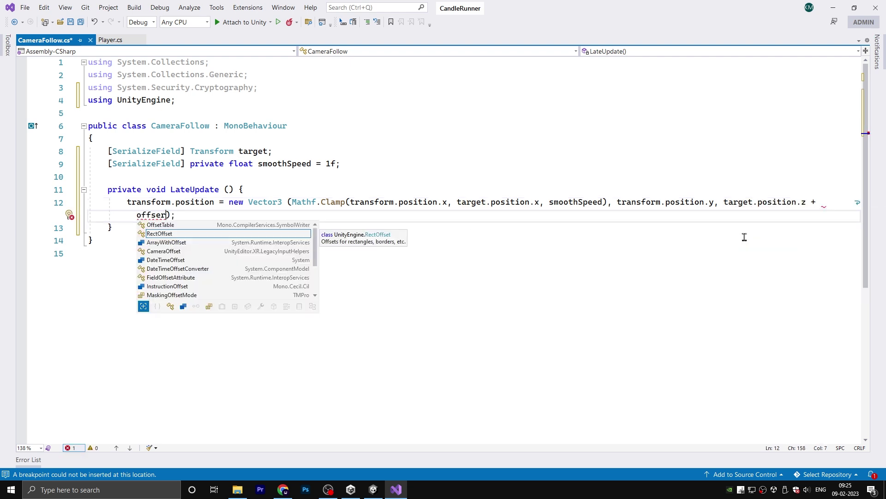
pyautogui.press('BackSpace')
pyautogui.write('t')
# Step: Declare a private Vector3 offset below smoothSpeed and change the offset used in LateUpdate to offset.z
pyautogui.click(369, 166)
pyautogui.press('Return')
pyautogui.write('private ')
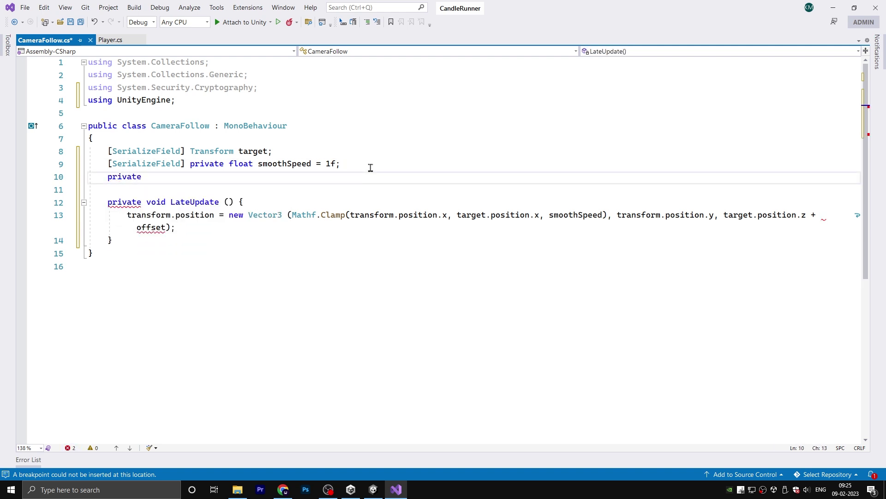
pyautogui.write('Vector3 offset;')
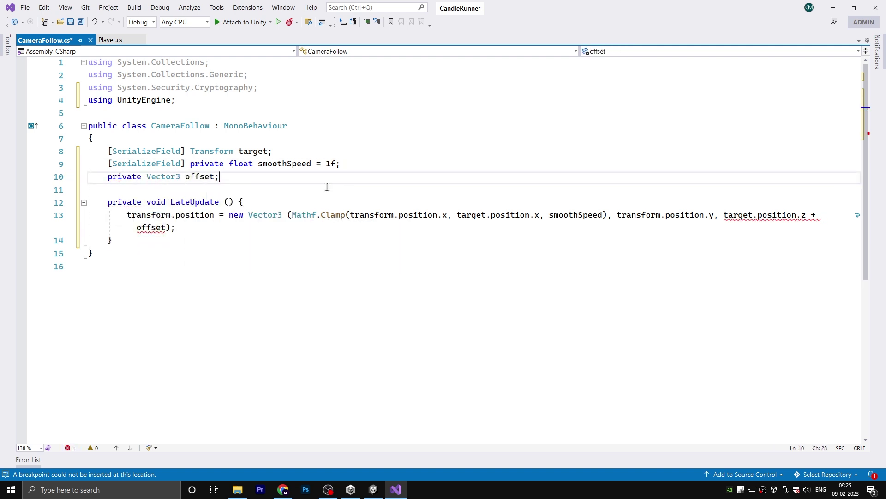
pyautogui.click(168, 227)
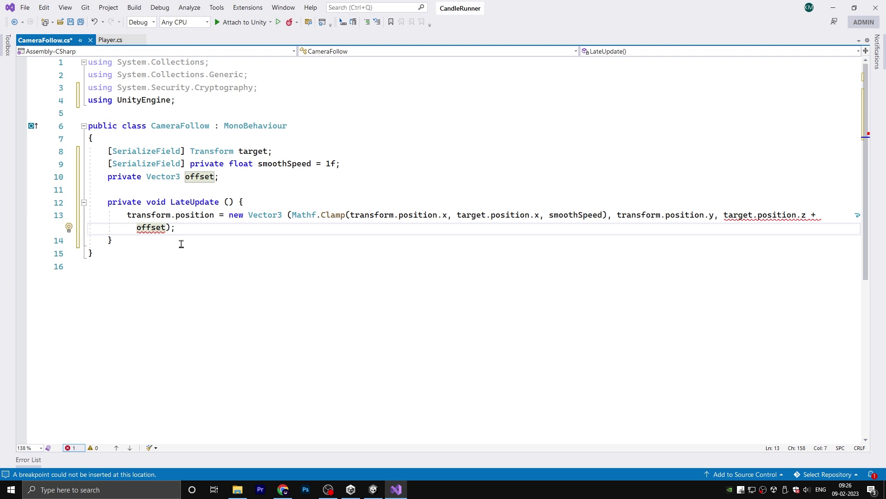
pyautogui.write('.z)')
# Step: Add a private Awake method above LateUpdate that sets offset = transform.position - target.position
pyautogui.click(277, 177)
pyautogui.press('Return')
pyautogui.press('Return')
pyautogui.write('private void Awake () {')
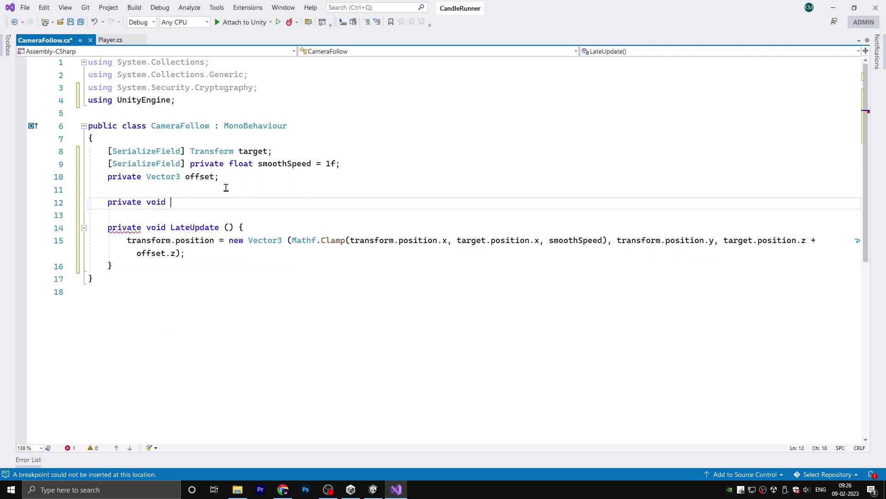
pyautogui.press('Return')
pyautogui.write('offset = transform.position - target.position;')
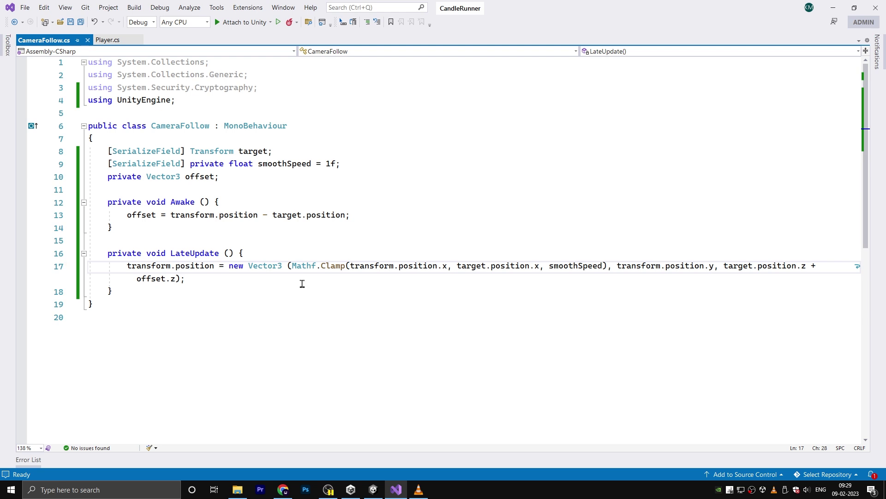
# Step: Replace Clamp with Lerp in the Mathf call inside LateUpdate and save the script
pyautogui.doubleClick(333, 267)
pyautogui.write('lerp')
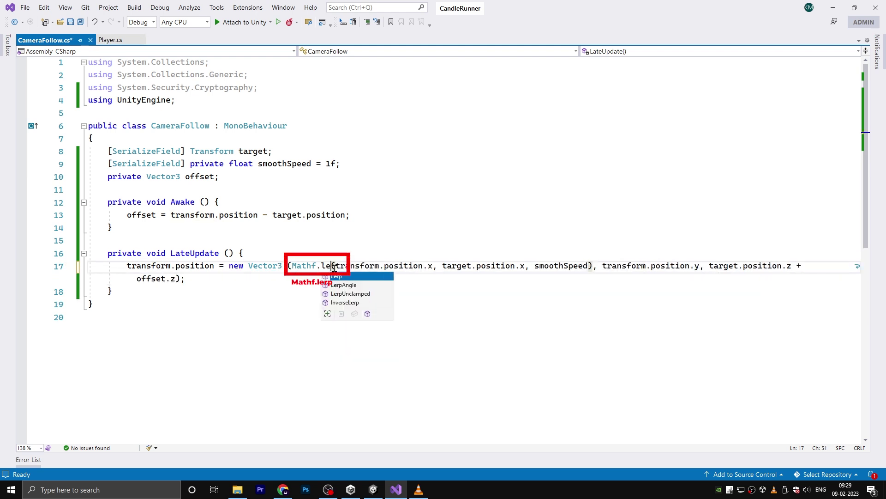
pyautogui.press('Tab')
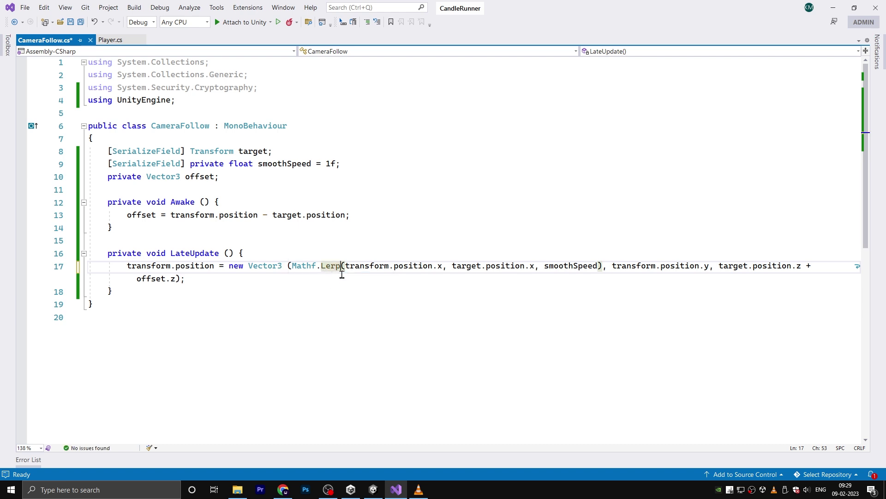
pyautogui.moveTo(321, 267); pyautogui.dragTo(328, 268)
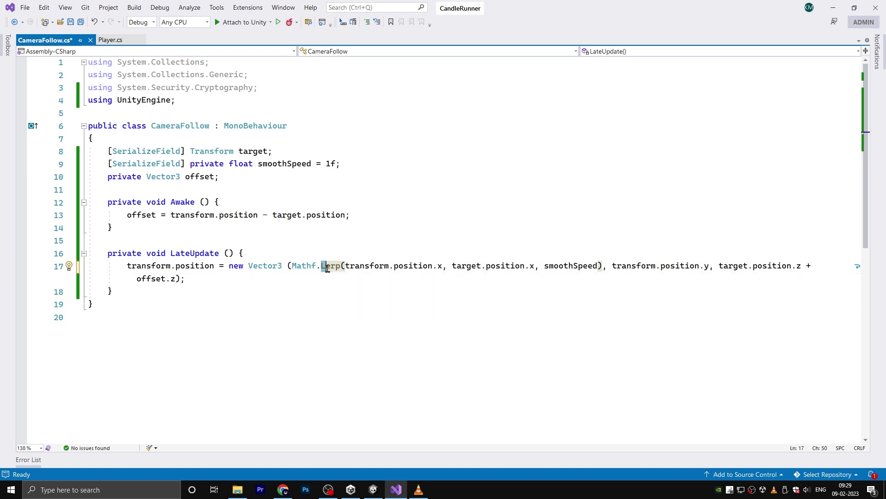
pyautogui.click(354, 289)
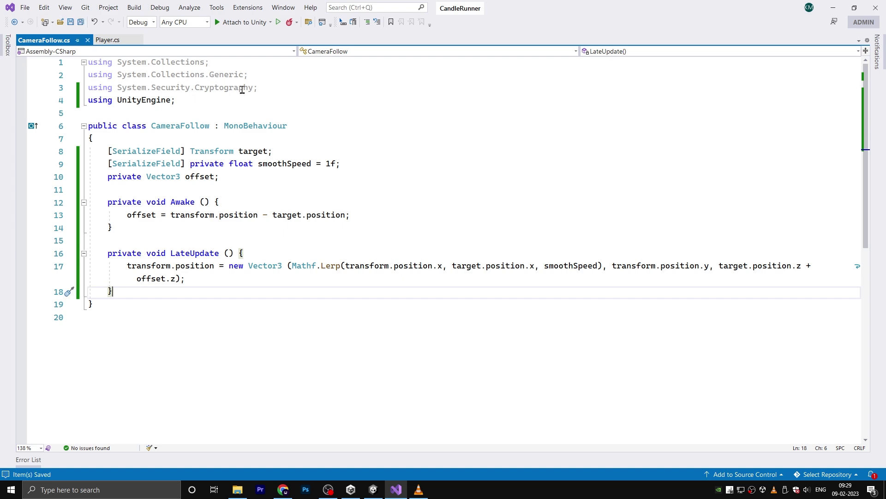
# Step: Switch to the Unity editor and play-test the camera follow by steering the candle to the platform's left edge
pyautogui.click(374, 493)
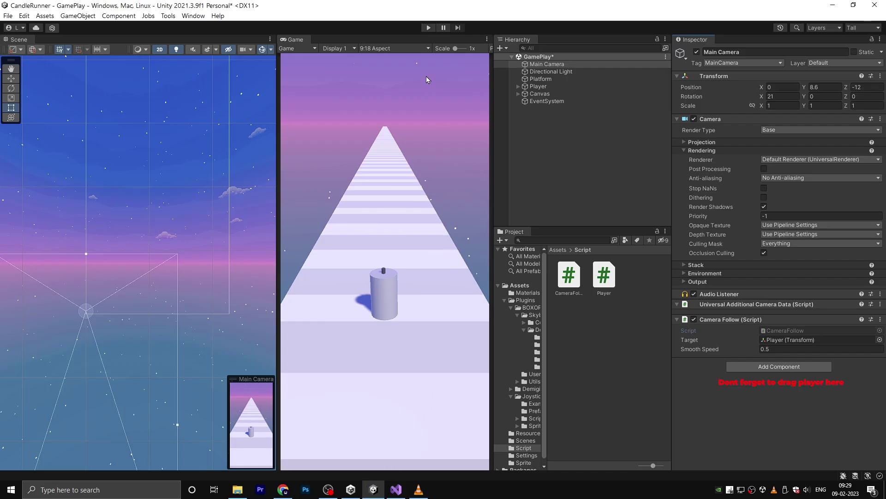
pyautogui.click(428, 28)
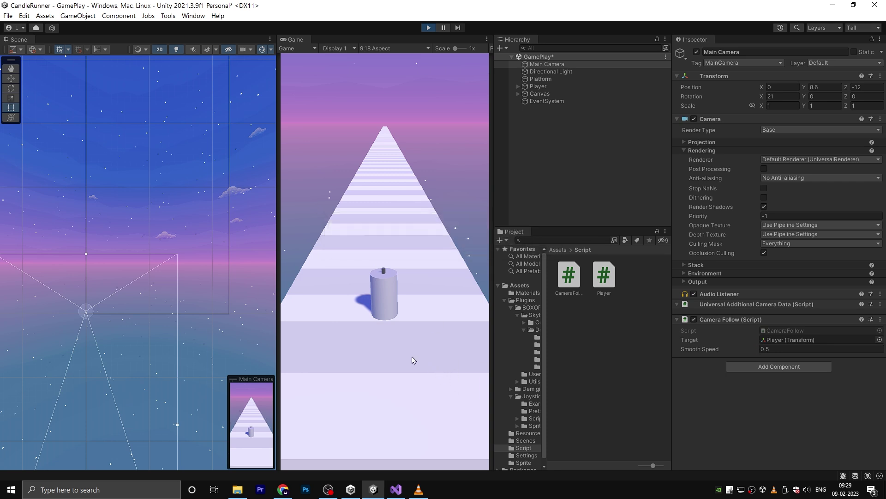
pyautogui.moveTo(383, 363)
pyautogui.mouseDown()
pyautogui.moveTo(464, 369)
pyautogui.moveTo(176, 368)
pyautogui.mouseUp()
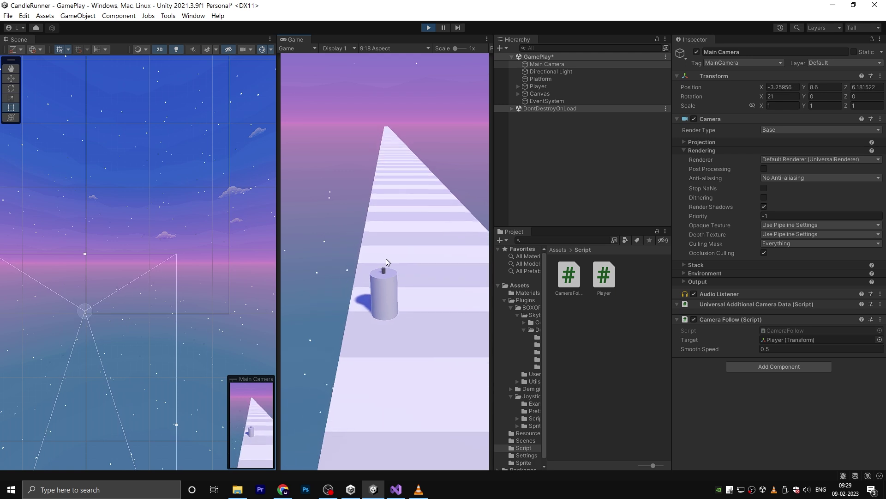
# Step: Set the Main Camera's Camera Follow Smooth Speed to 1, test it by steering the candle right, and stop the game
pyautogui.click(770, 349)
pyautogui.write('1')
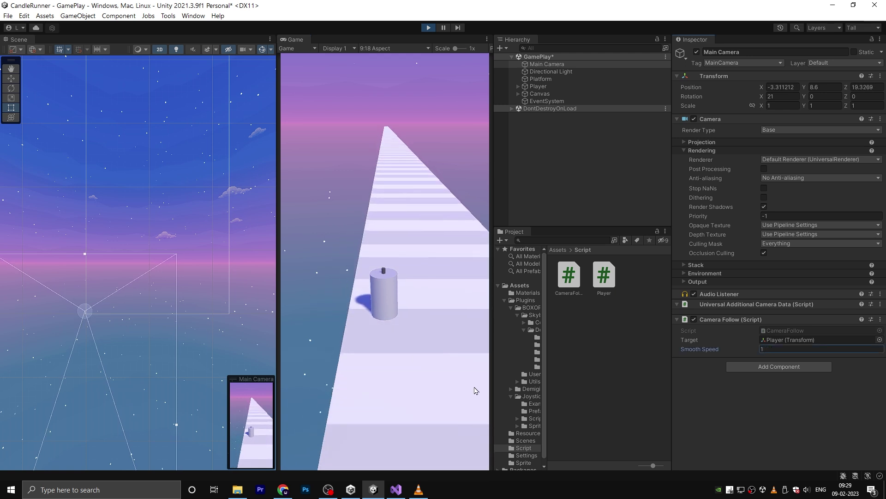
pyautogui.moveTo(469, 389)
pyautogui.mouseDown()
pyautogui.moveTo(664, 382)
pyautogui.moveTo(435, 375)
pyautogui.moveTo(136, 386)
pyautogui.moveTo(690, 382)
pyautogui.mouseUp()
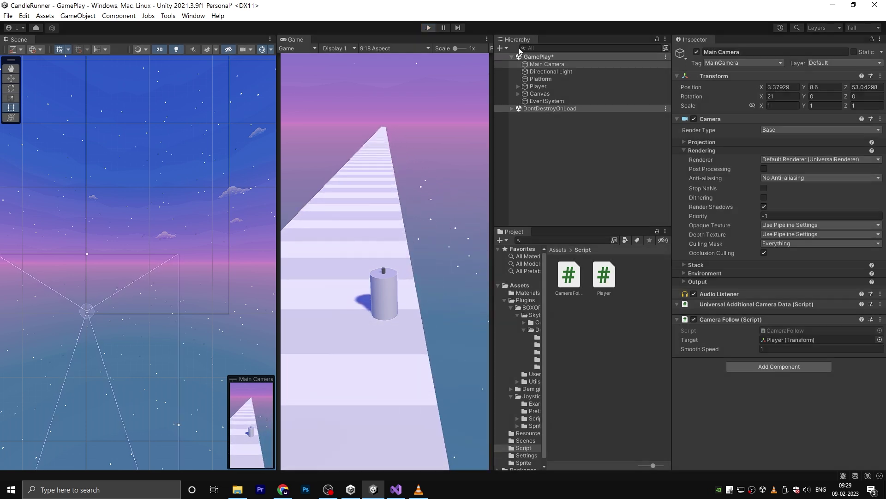
pyautogui.click(428, 28)
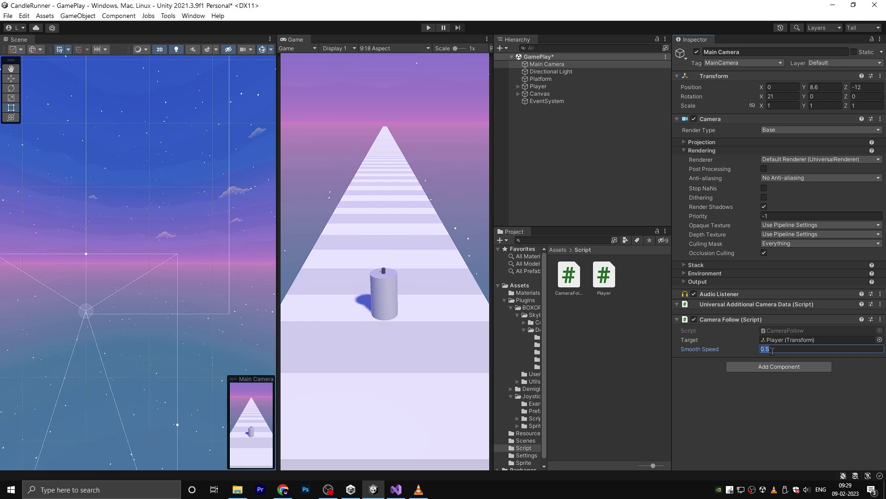
# Step: Select the Player object to show its Player script's speed settings
pyautogui.click(539, 86)
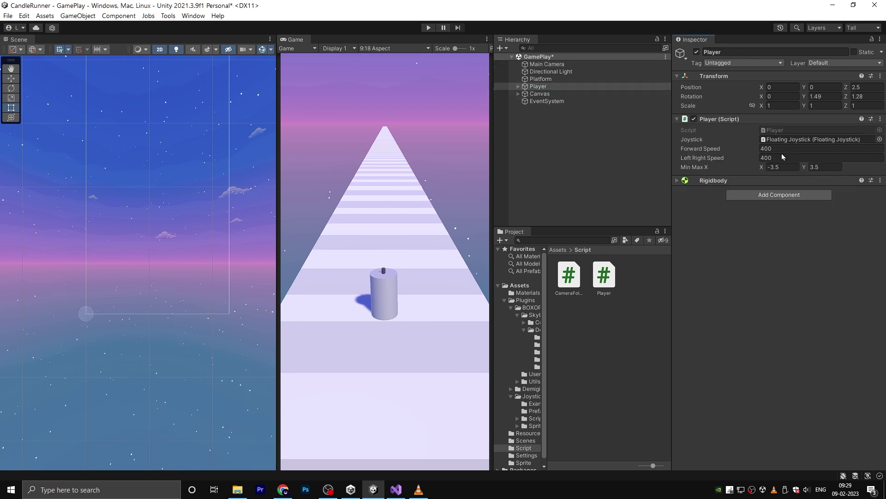